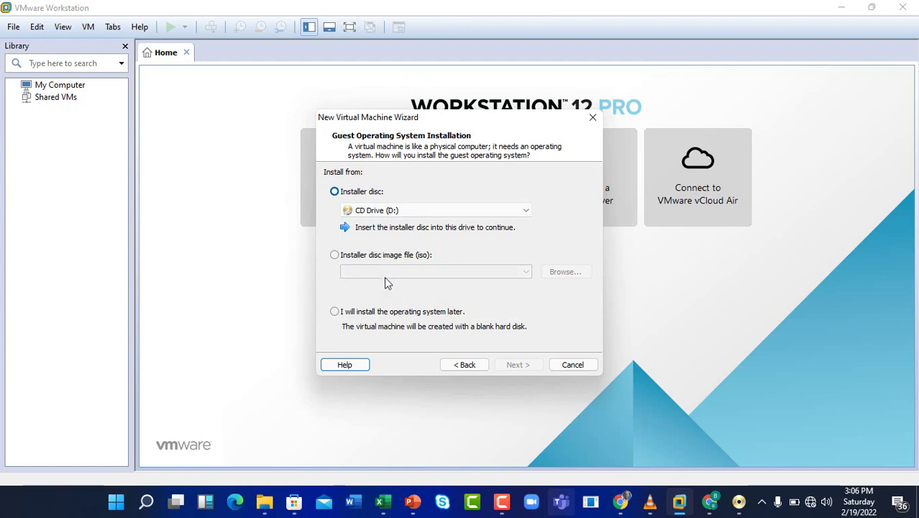
- Choose 'Installer disc image file (iso)' as the guest OS installation source
{"action": "left_click", "coordinate": [337, 256]}
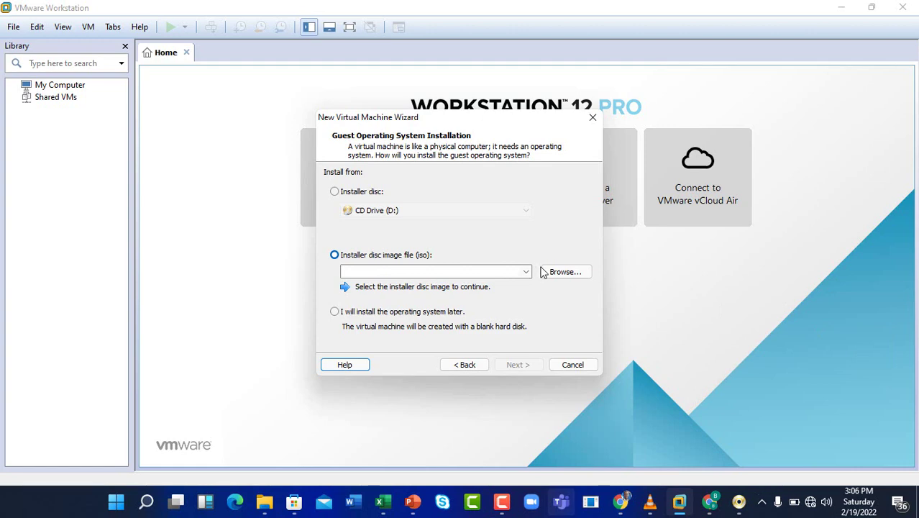
- Load CentOS-7-x86_64-DVD-2009 from the CENTOS7 NEW2 ISO SOFTWARE folder as the installer image
{"action": "left_click", "coordinate": [565, 273]}
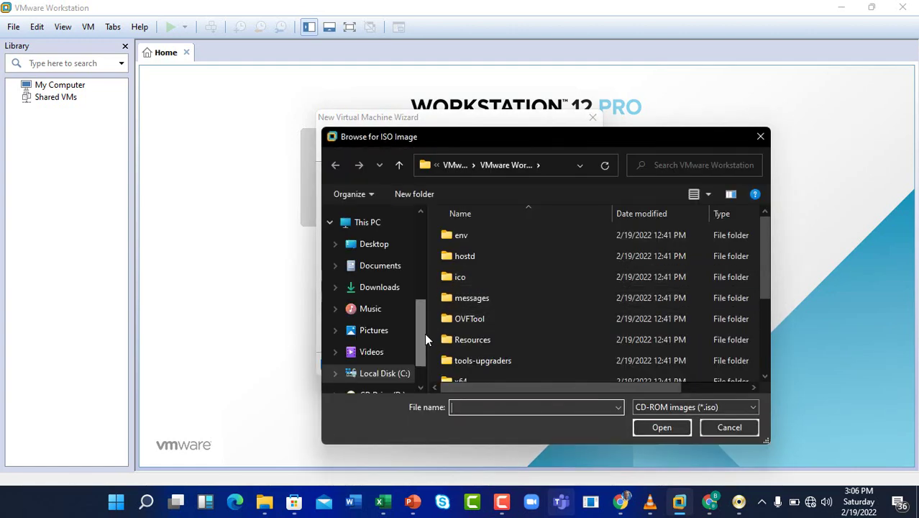
{"action": "left_click_drag", "start_coordinate": [423, 334], "coordinate": [431, 274]}
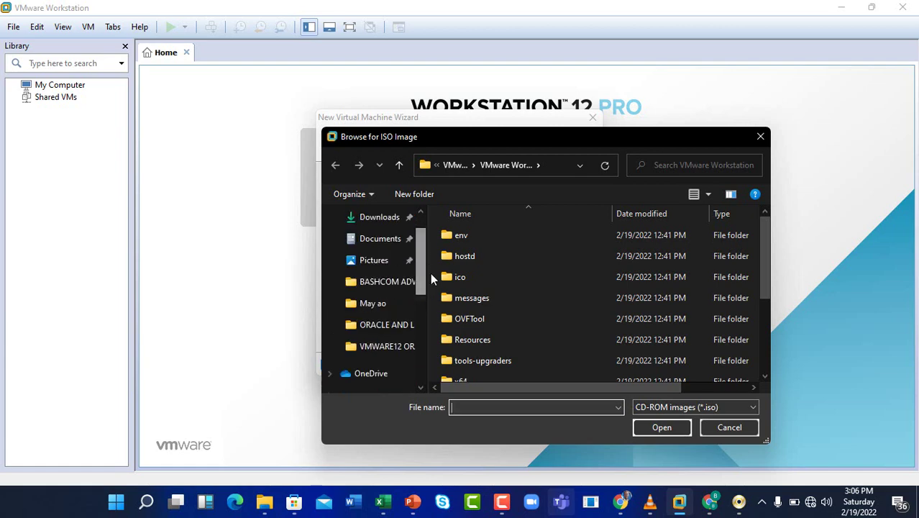
{"action": "left_click", "coordinate": [415, 326]}
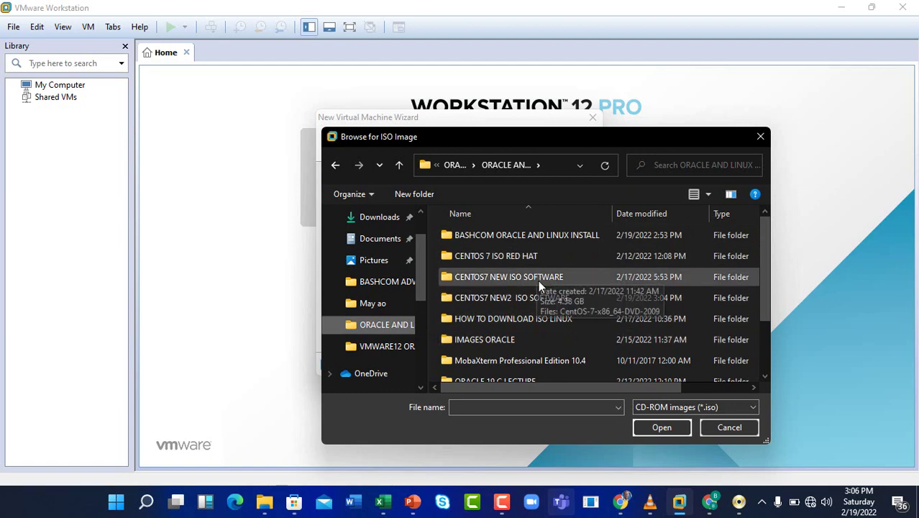
{"action": "double_click", "coordinate": [525, 297]}
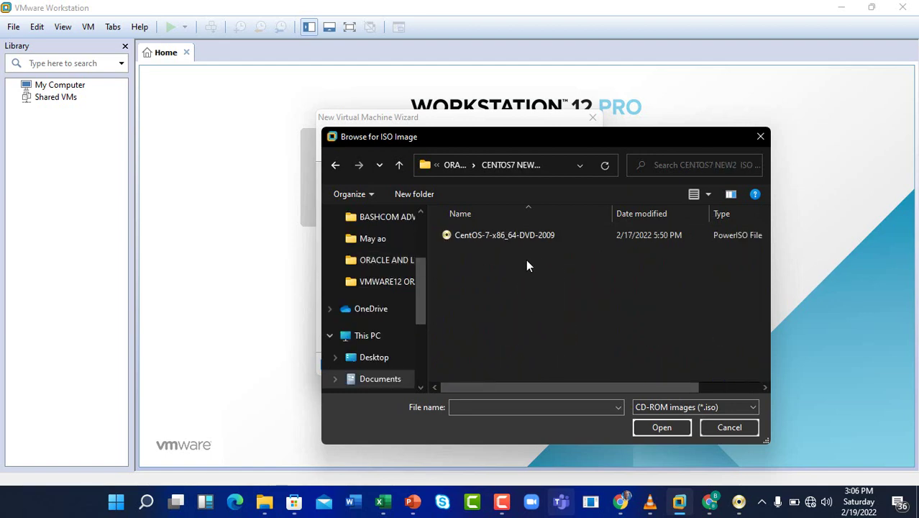
{"action": "left_click", "coordinate": [494, 236]}
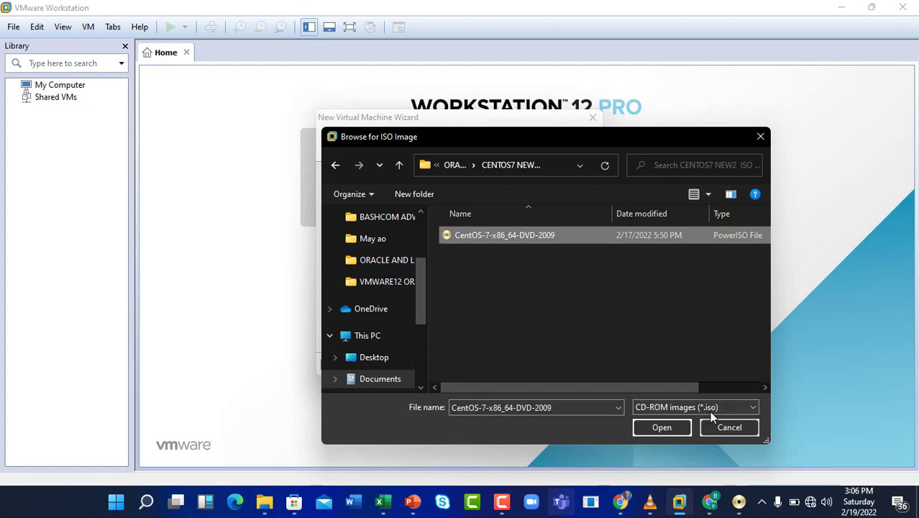
{"action": "left_click", "coordinate": [662, 429]}
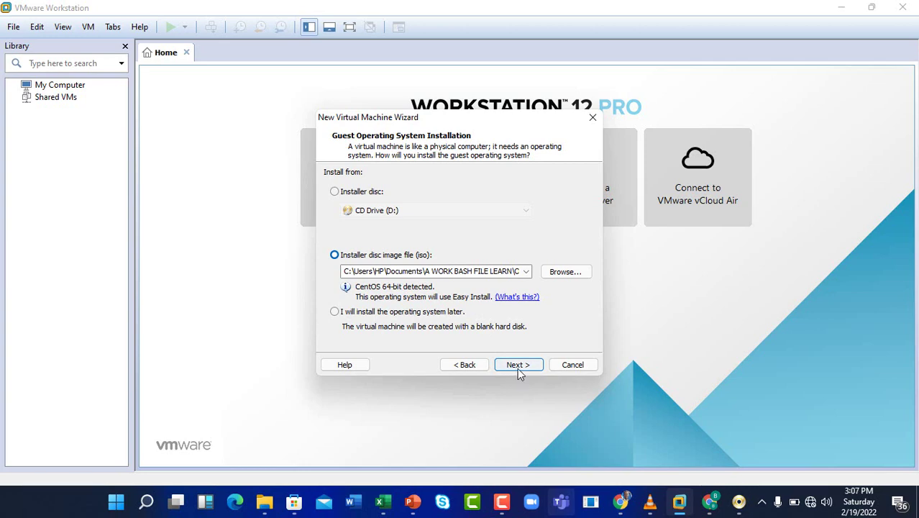
{"action": "left_click", "coordinate": [519, 365]}
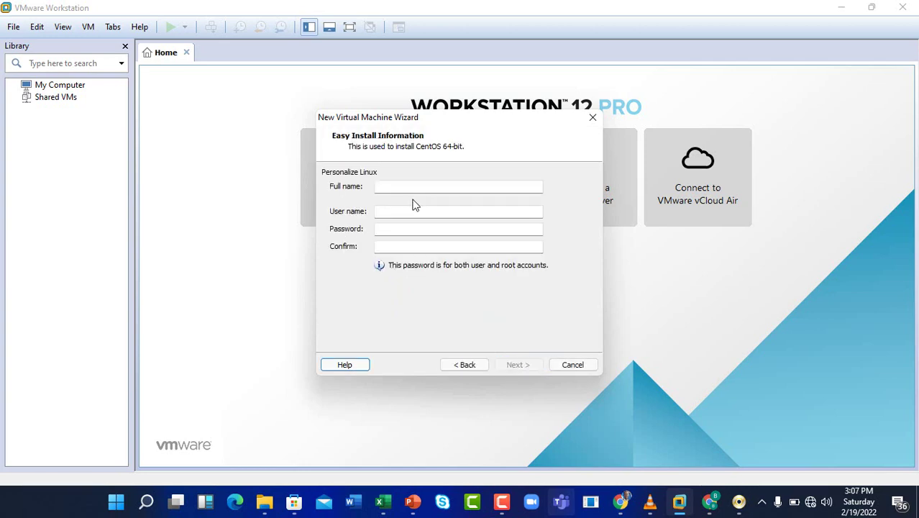
- Enter the Easy Install full name and user name
{"action": "left_click", "coordinate": [419, 187]}
{"action": "type", "text": "CENT"}
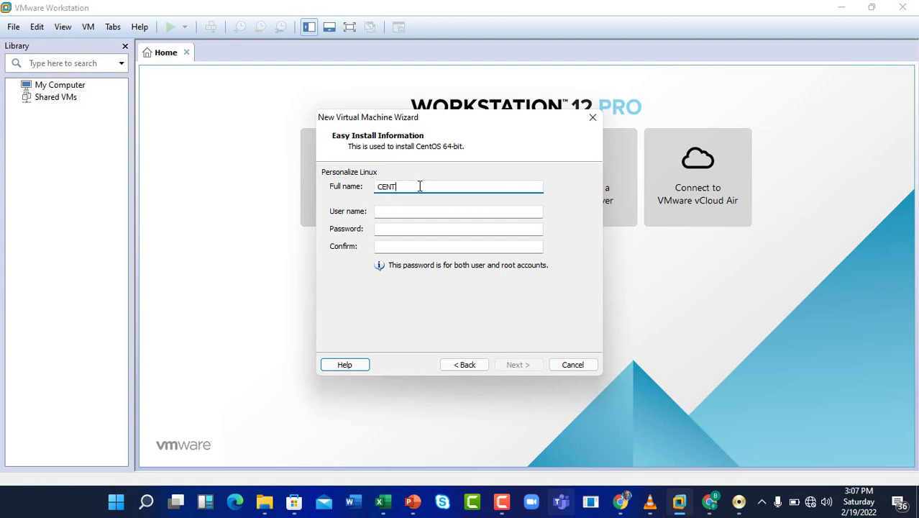
{"action": "key", "text": "BackSpace"}
{"action": "key", "text": "BackSpace"}
{"action": "key", "text": "BackSpace"}
{"action": "type", "text": "entos"}
{"action": "type", "text": "Linu"}
{"action": "left_click", "coordinate": [422, 208]}
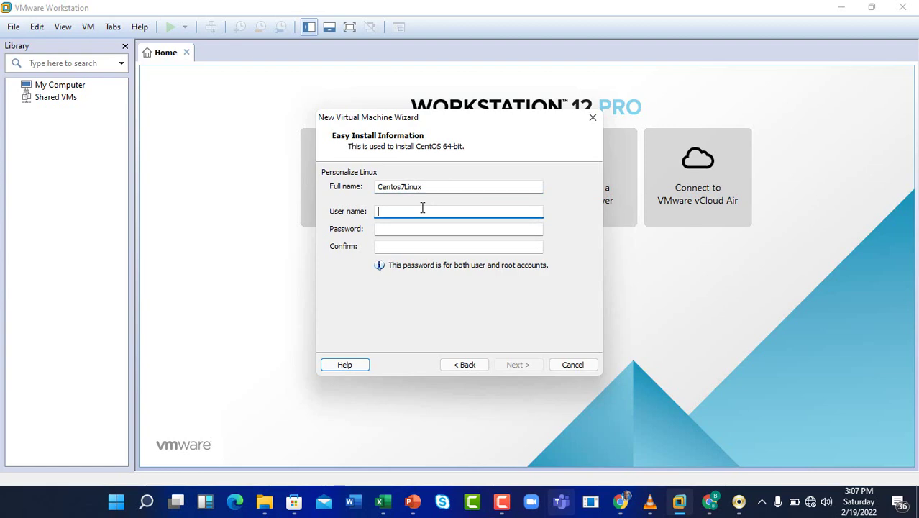
{"action": "type", "text": "Bash"}
- Enter and confirm the shared user/root password, and make the user name lowercase
{"action": "left_click", "coordinate": [405, 228]}
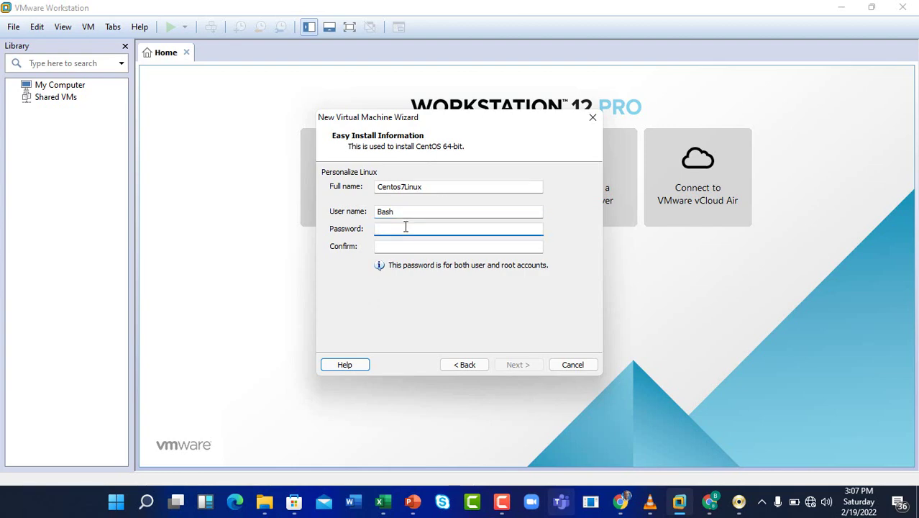
{"action": "type", "text": "••••"}
{"action": "left_click", "coordinate": [413, 246]}
{"action": "type", "text": "•"}
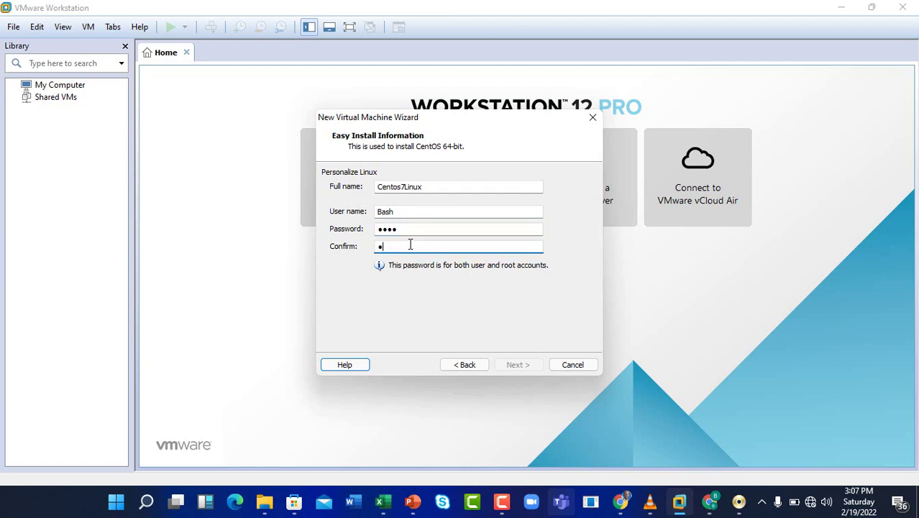
{"action": "type", "text": "•••"}
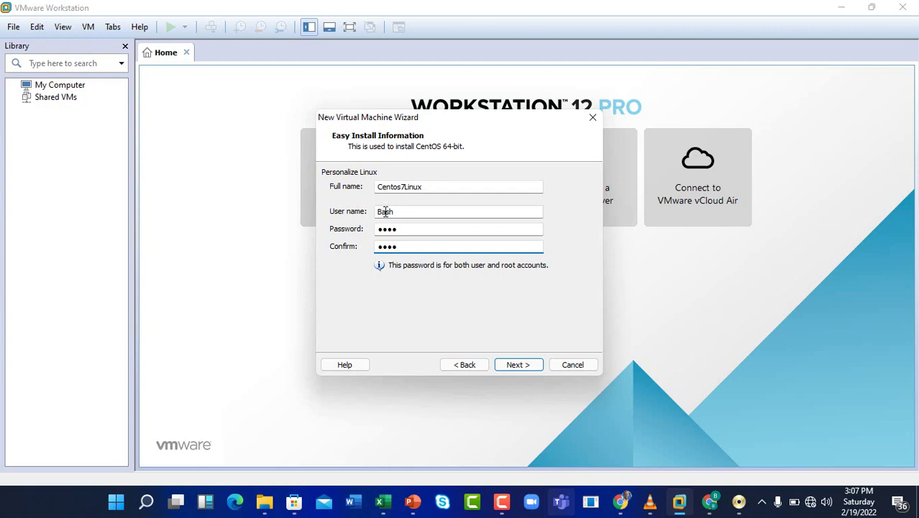
{"action": "left_click", "coordinate": [387, 212]}
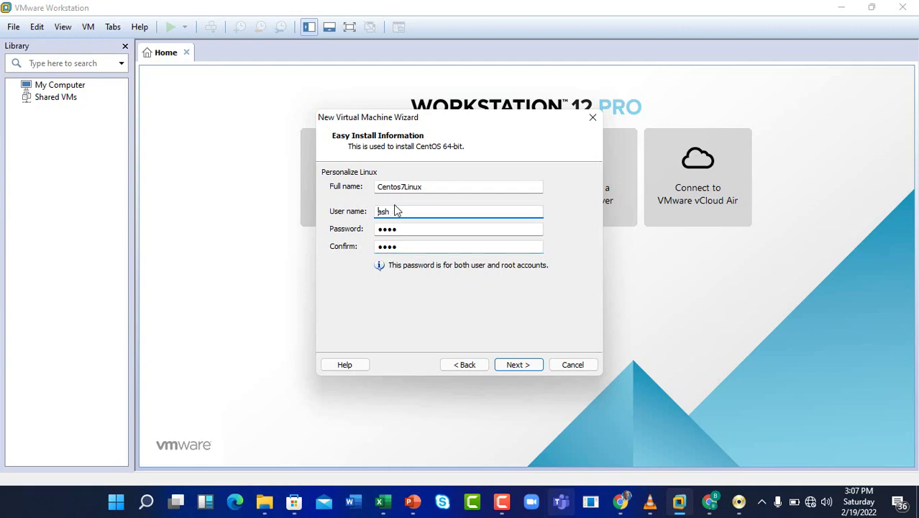
{"action": "type", "text": "b"}
{"action": "left_click", "coordinate": [518, 366]}
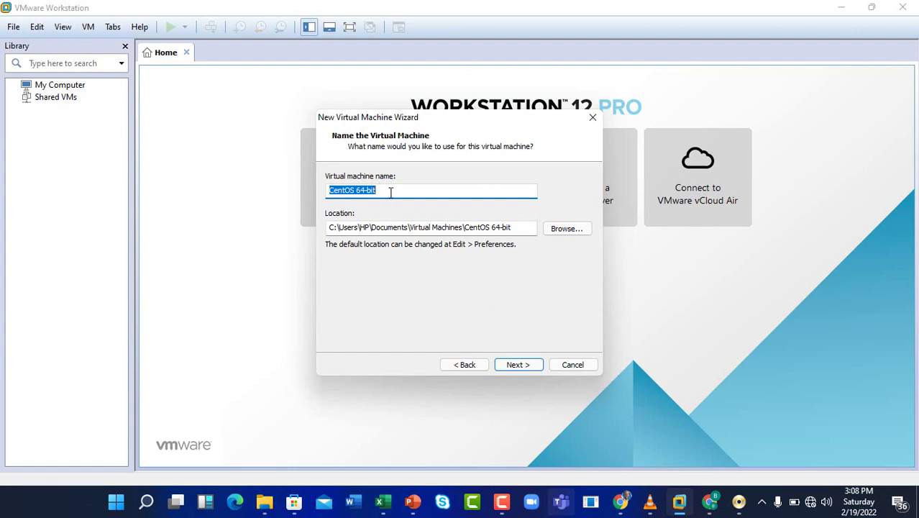
- Rename the virtual machine from 'CentOS 64-bit' to 'CentOS7 Linux'
{"action": "left_click", "coordinate": [393, 192]}
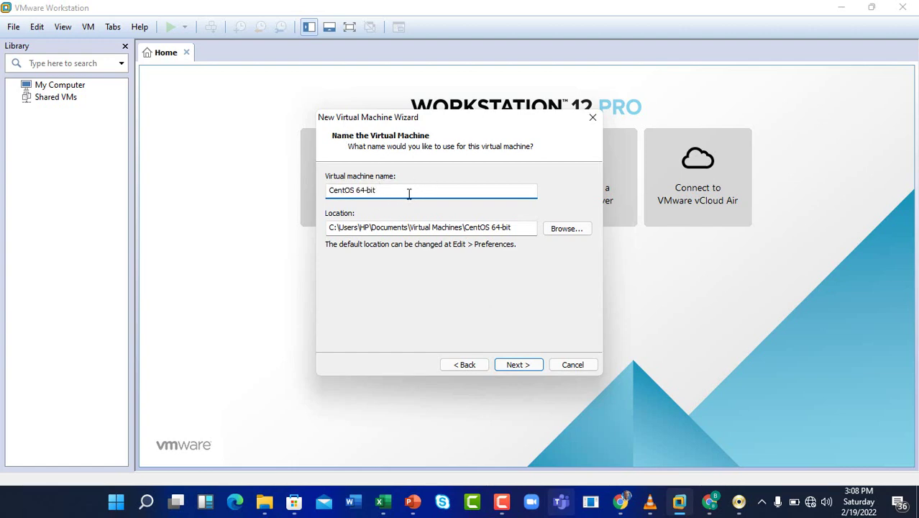
{"action": "key", "text": "BackSpace"}
{"action": "key", "text": "BackSpace"}
{"action": "key", "text": "BackSpace"}
{"action": "key", "text": "BackSpace"}
{"action": "key", "text": "BackSpace"}
{"action": "key", "text": "BackSpace"}
{"action": "type", "text": "7 Liny"}
{"action": "key", "text": "BackSpace"}
{"action": "type", "text": "ux"}
{"action": "left_click", "coordinate": [518, 359]}
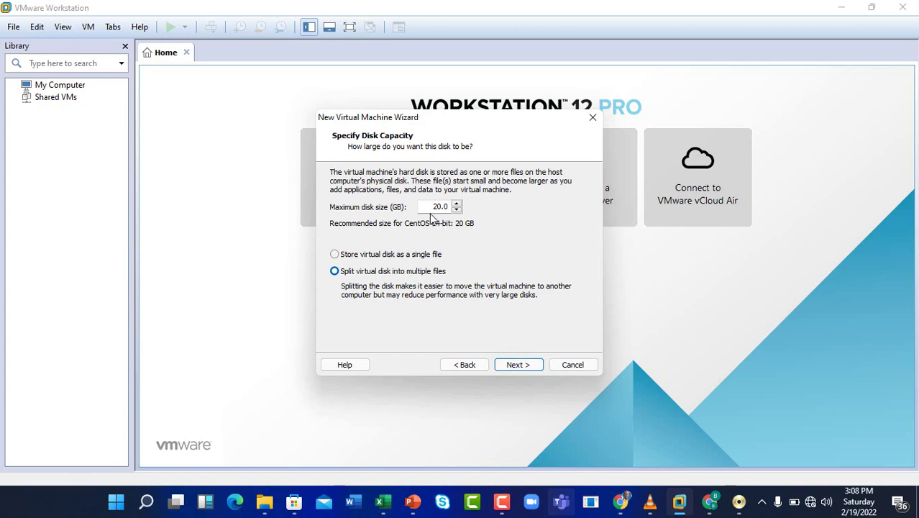
- Set a 100 GB maximum disk size, stored as a single virtual disk file
{"action": "left_click", "coordinate": [434, 209]}
{"action": "type", "text": "10"}
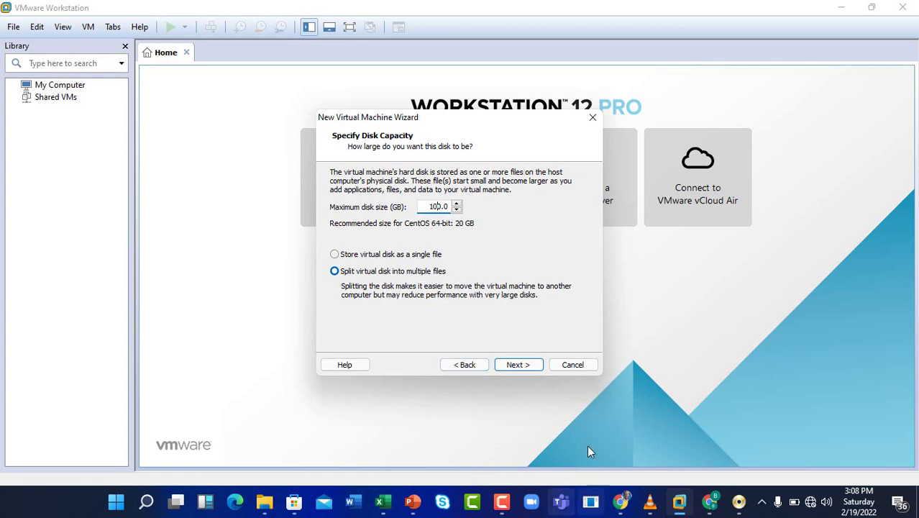
{"action": "left_click", "coordinate": [501, 505]}
{"action": "left_click", "coordinate": [855, 436]}
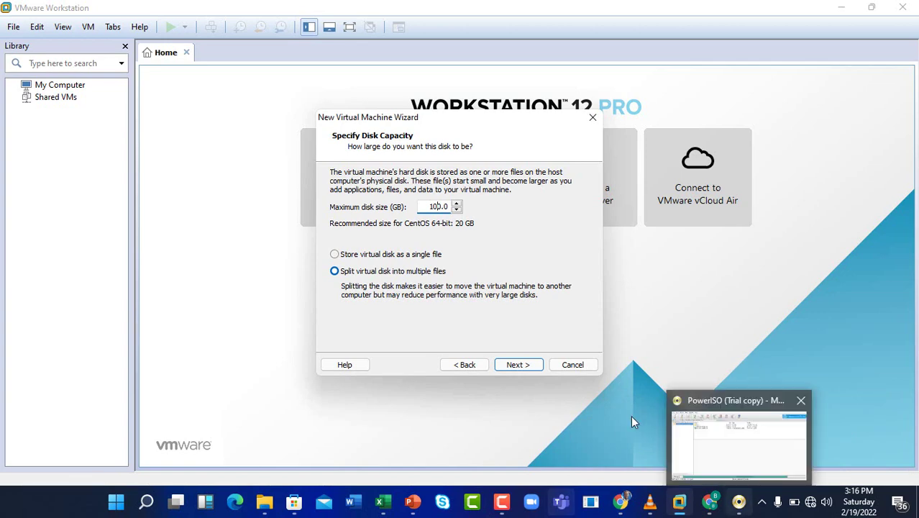
{"action": "left_click", "coordinate": [515, 365]}
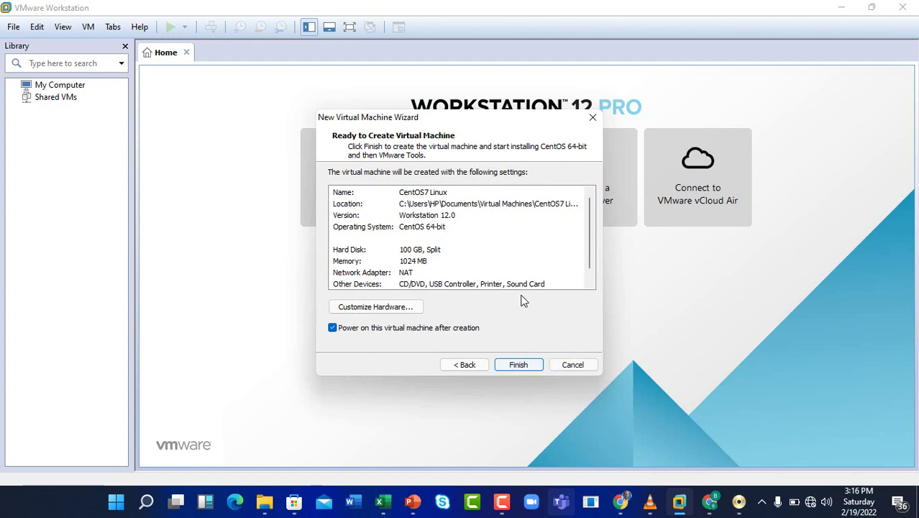
{"action": "left_click", "coordinate": [467, 365]}
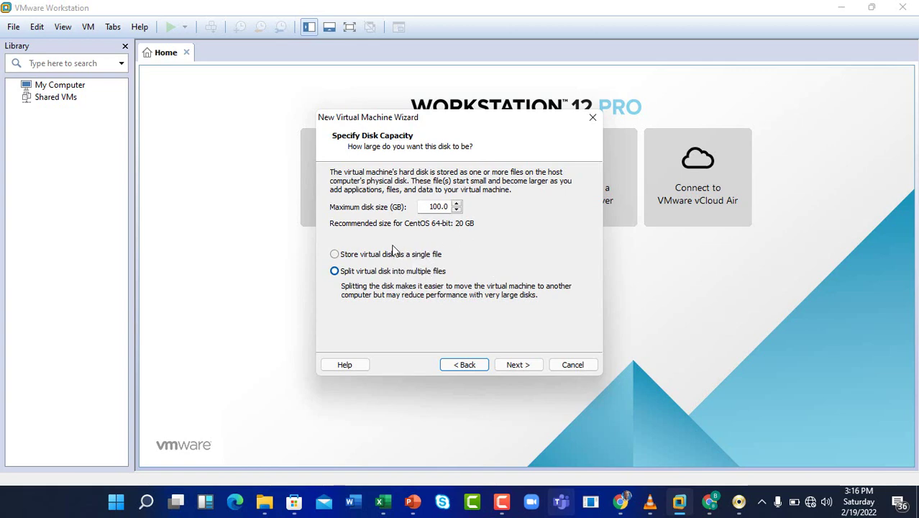
{"action": "left_click", "coordinate": [335, 255]}
{"action": "left_click", "coordinate": [511, 365]}
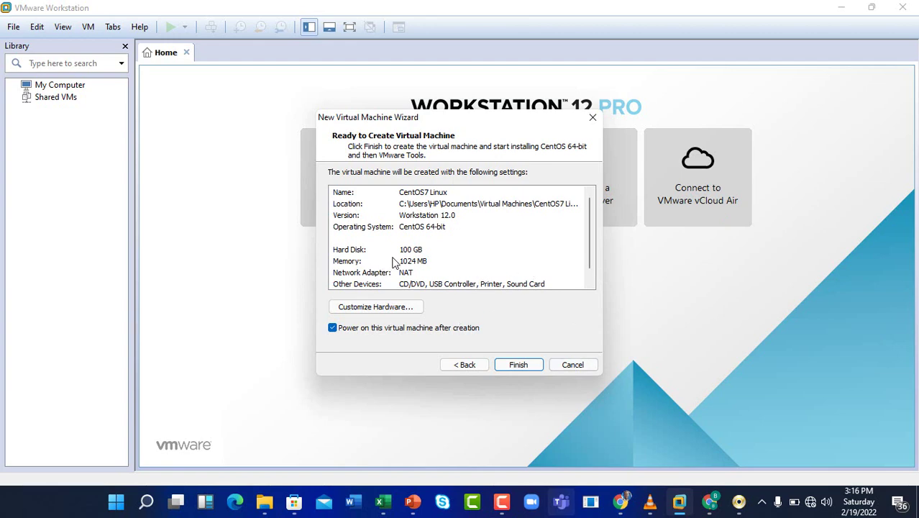
- Set the VM memory to 4024 MB under Customize Hardware, then reopen it to verify
{"action": "left_click", "coordinate": [391, 308]}
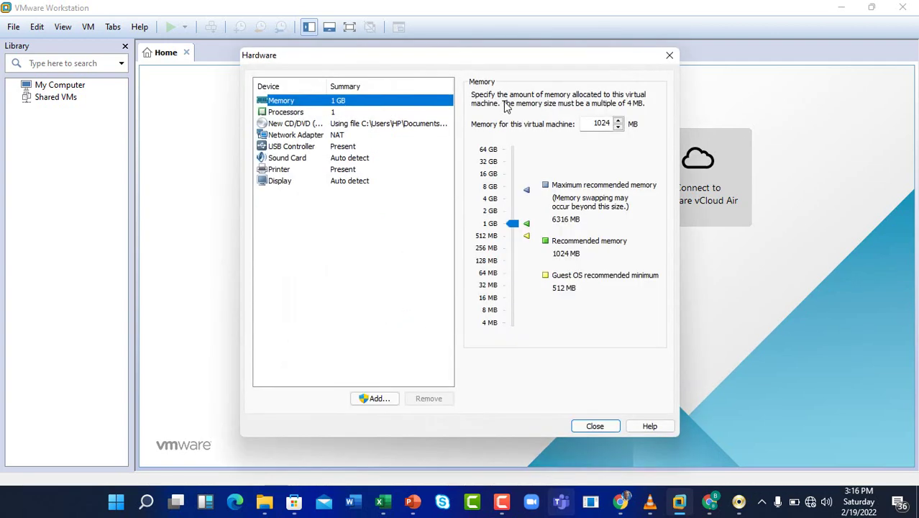
{"action": "left_click", "coordinate": [598, 124]}
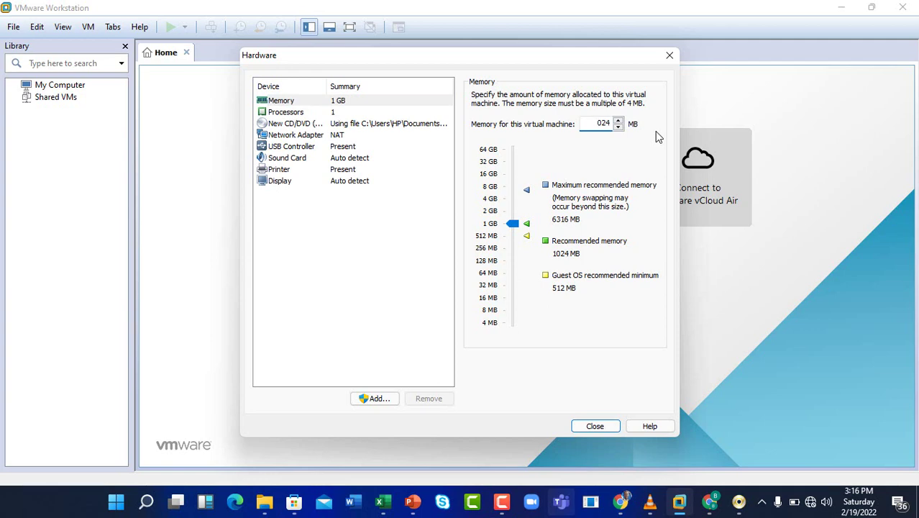
{"action": "type", "text": "4"}
{"action": "left_click", "coordinate": [595, 426]}
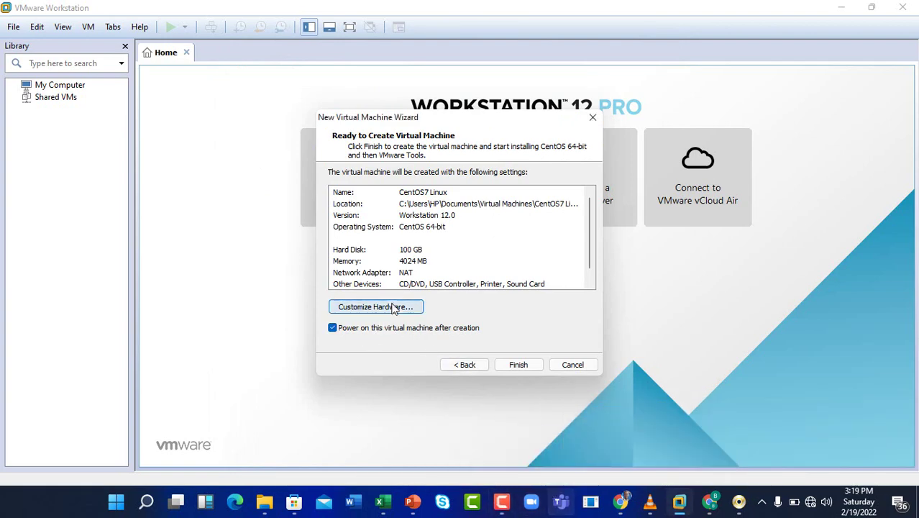
{"action": "left_click", "coordinate": [389, 308]}
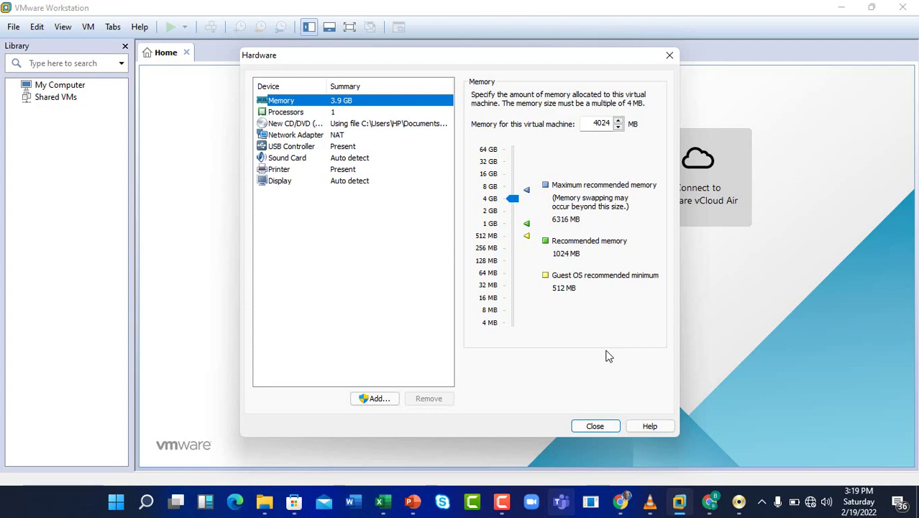
{"action": "left_click", "coordinate": [591, 425]}
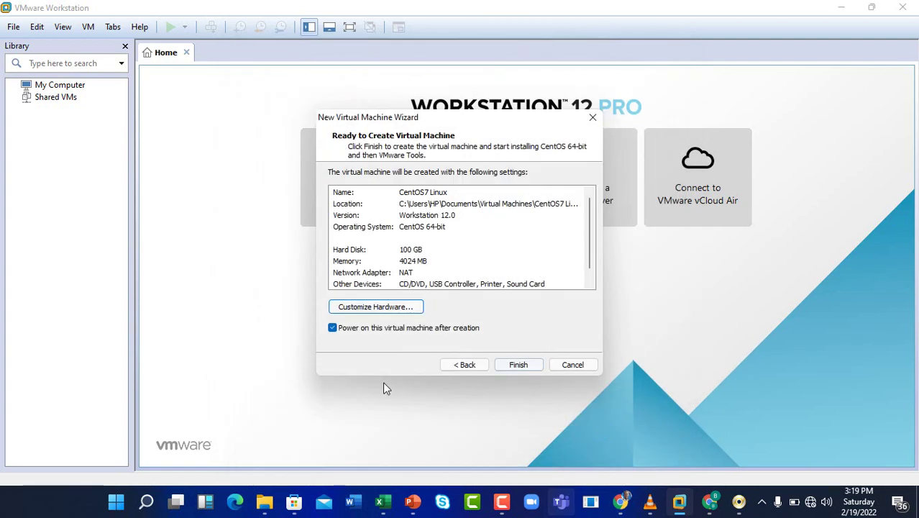
- Review the Ready to Create summary and finish creating the CentOS7 Linux machine
{"action": "scroll", "coordinate": [430, 247], "scroll_direction": "down", "scroll_amount": 1}
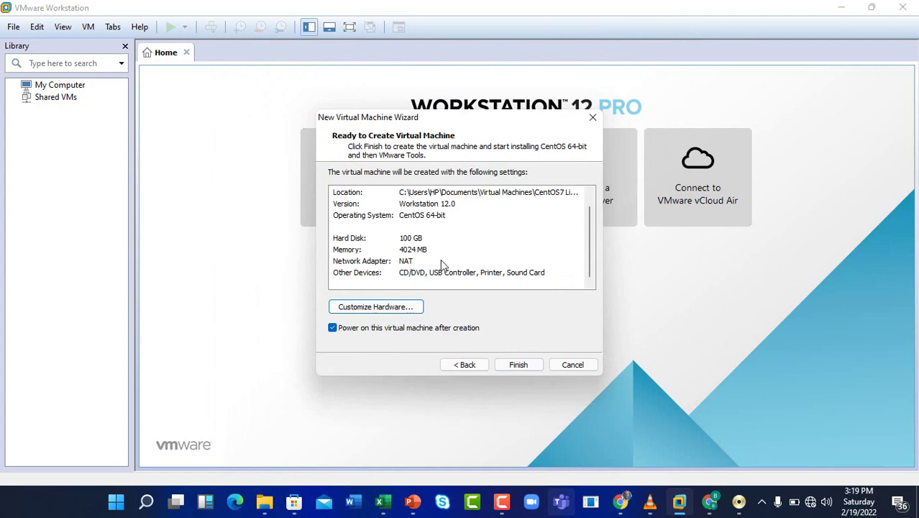
{"action": "scroll", "coordinate": [436, 260], "scroll_direction": "up", "scroll_amount": 1}
{"action": "left_click", "coordinate": [520, 367]}
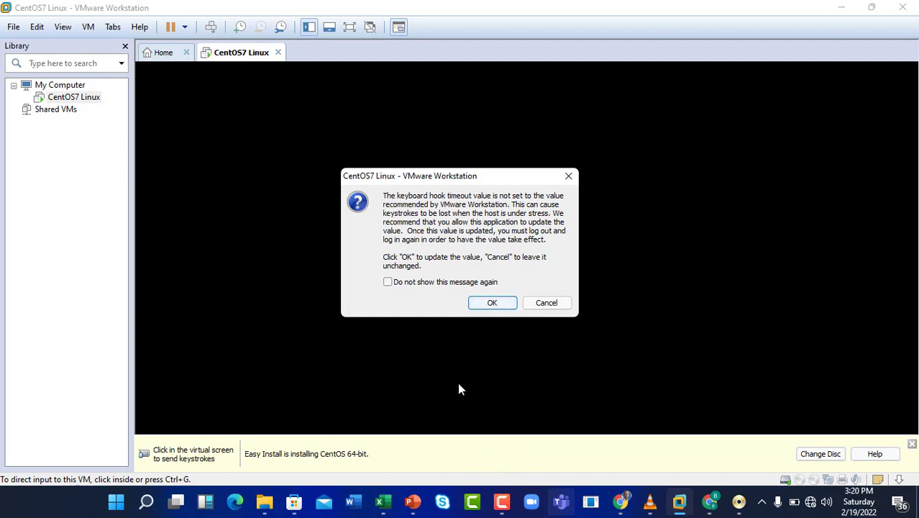
- Dismiss the Removable Devices hint and let the CentOS installer boot to System Initialization
{"action": "left_click", "coordinate": [503, 502]}
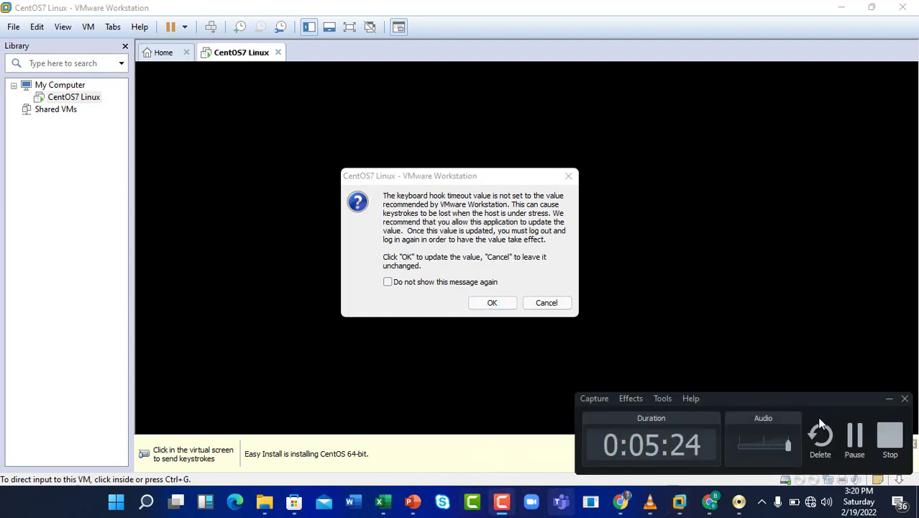
{"action": "left_click", "coordinate": [855, 435]}
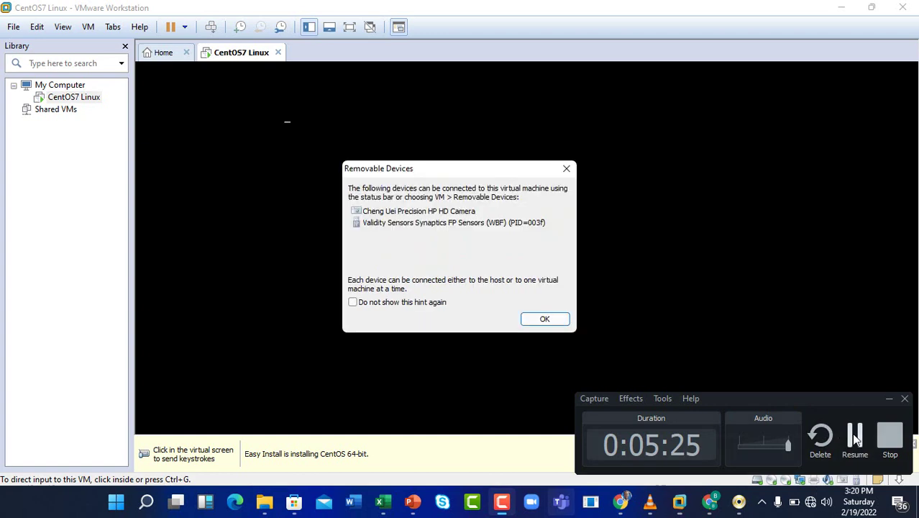
{"action": "left_click", "coordinate": [545, 319]}
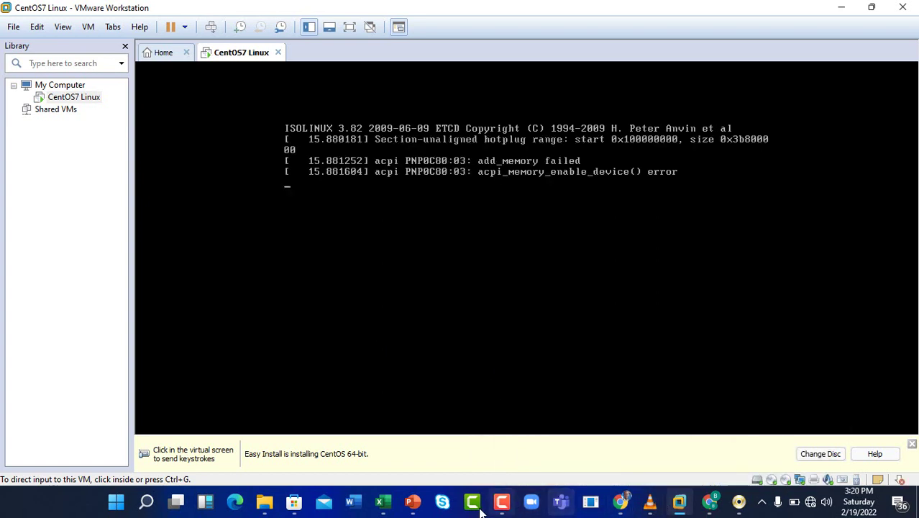
{"action": "left_click", "coordinate": [504, 506]}
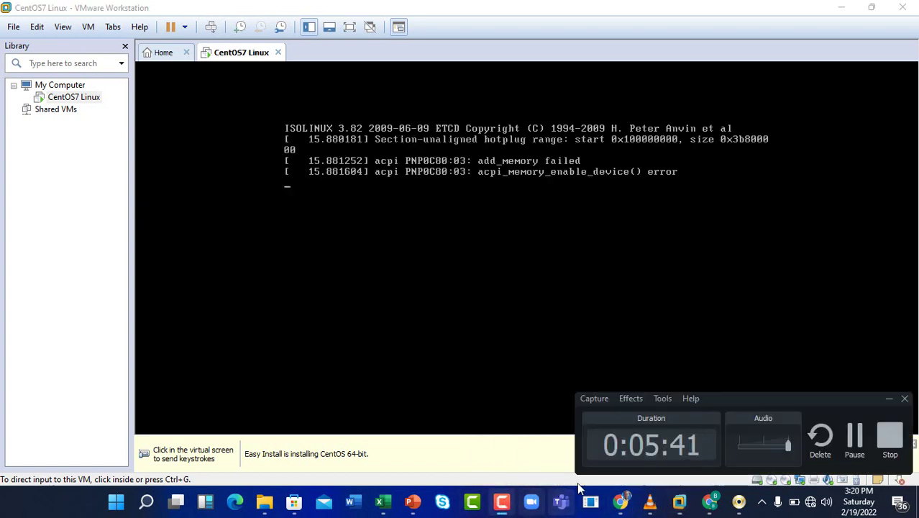
{"action": "left_click", "coordinate": [854, 436]}
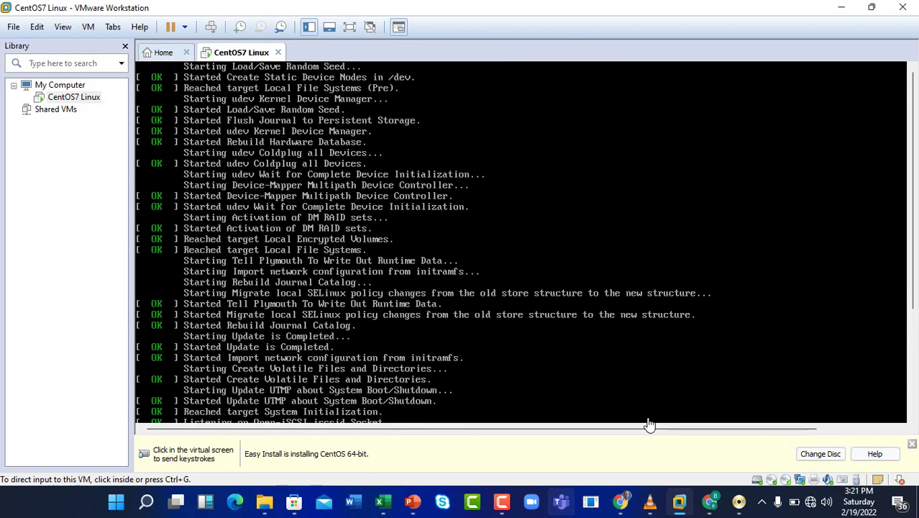
- Wait for the installer's Configuration screen showing Root Password is set
{"action": "left_click", "coordinate": [502, 503]}
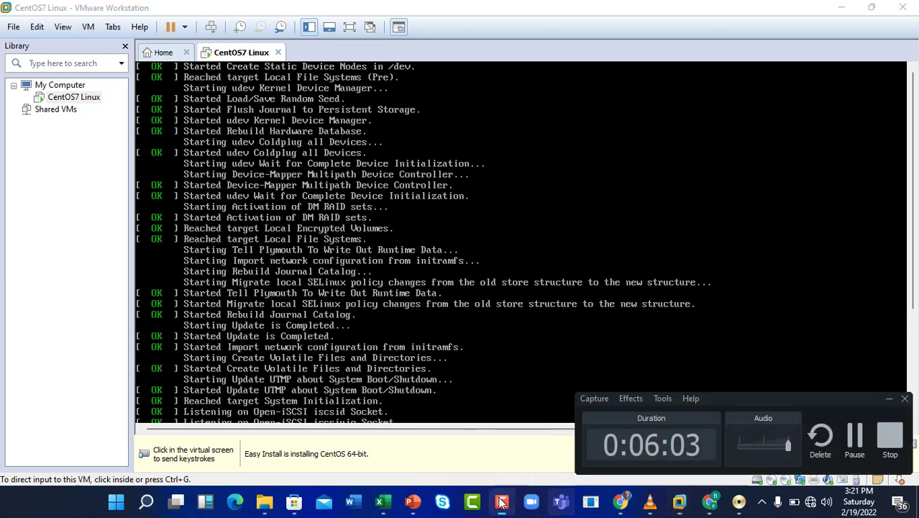
{"action": "left_click", "coordinate": [890, 399]}
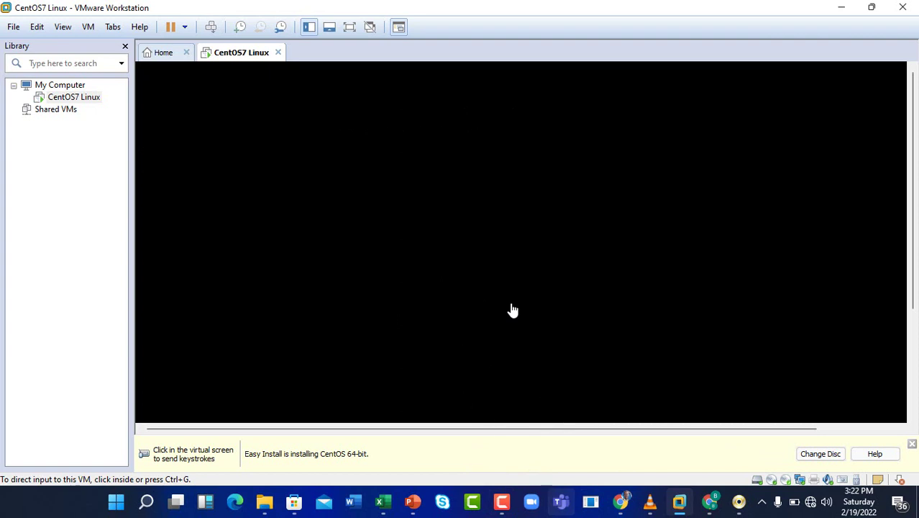
{"action": "left_click", "coordinate": [502, 502]}
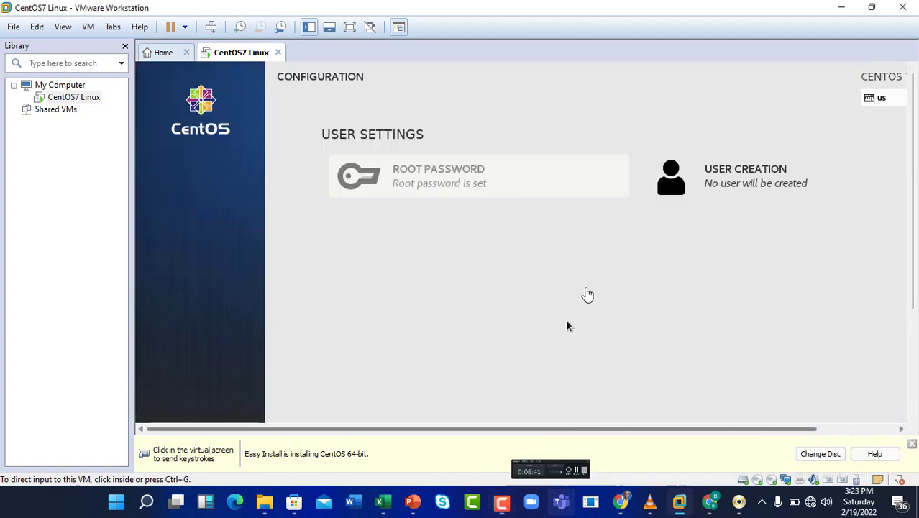
{"action": "left_click", "coordinate": [566, 326]}
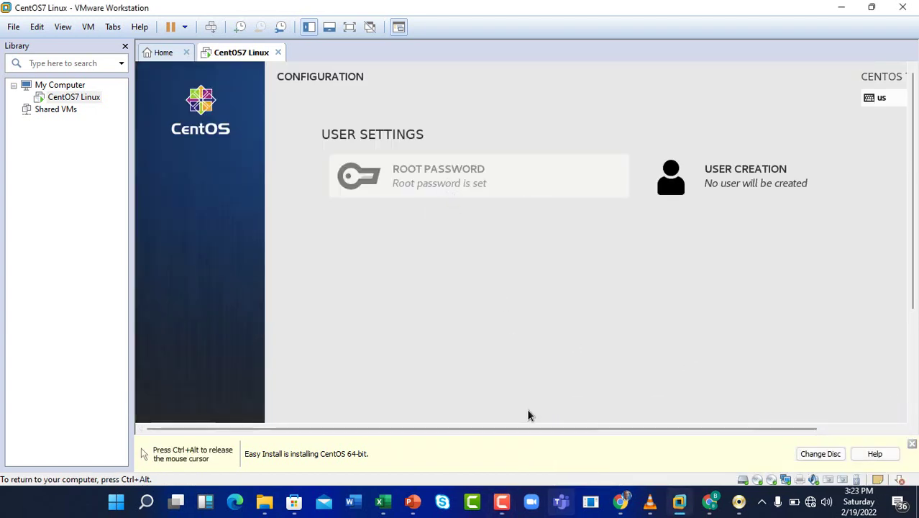
{"action": "key", "text": "ctrl+alt"}
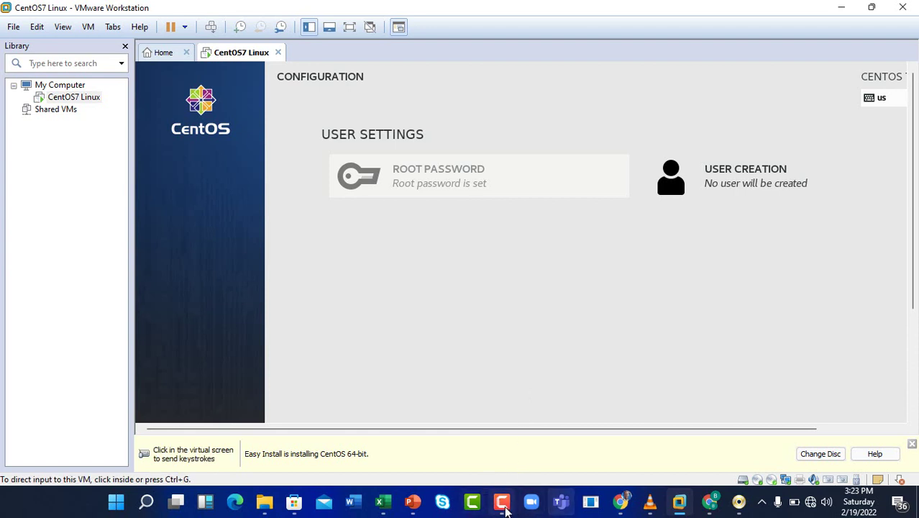
{"action": "left_click", "coordinate": [503, 501]}
{"action": "left_click", "coordinate": [867, 453]}
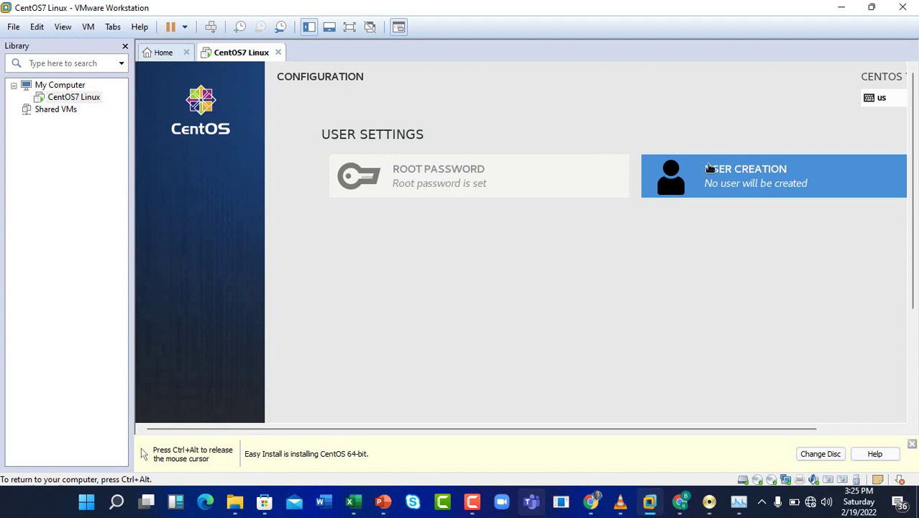
- Create user 'bash' with a confirmed password and administrator rights
{"action": "left_click", "coordinate": [738, 178]}
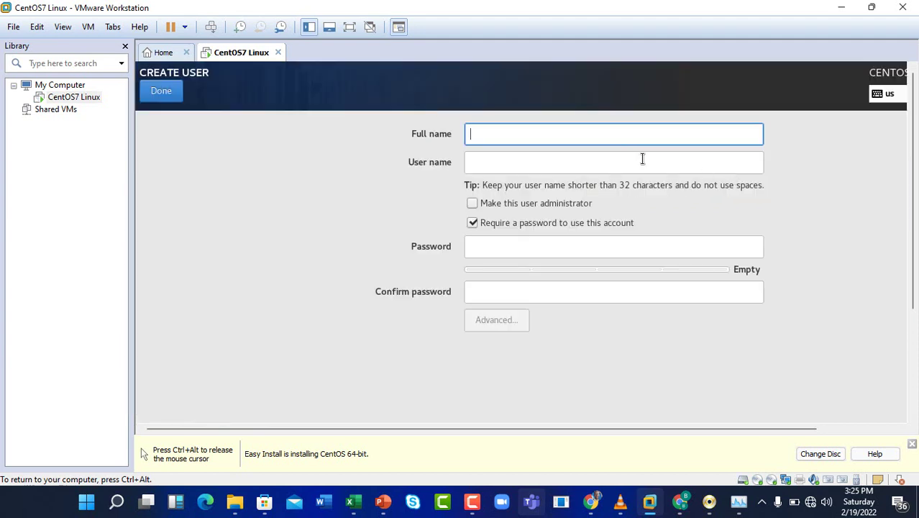
{"action": "type", "text": "bash"}
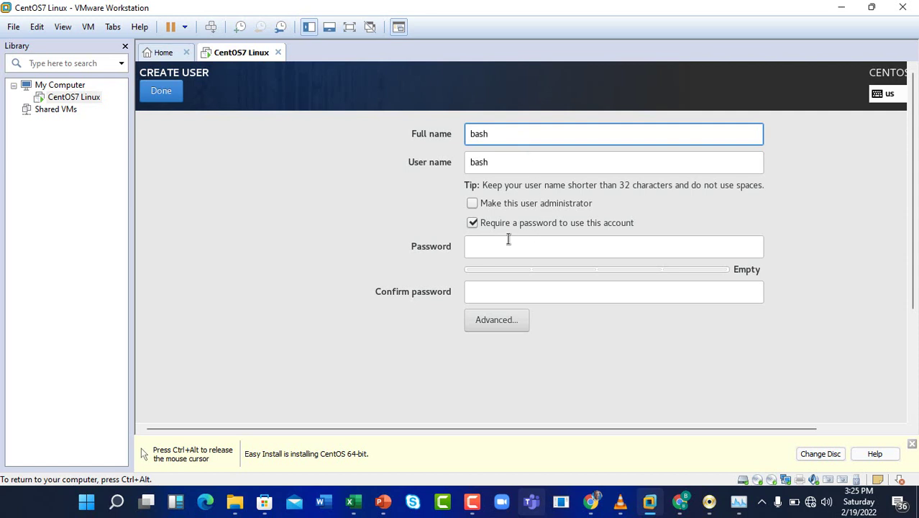
{"action": "left_click", "coordinate": [508, 242]}
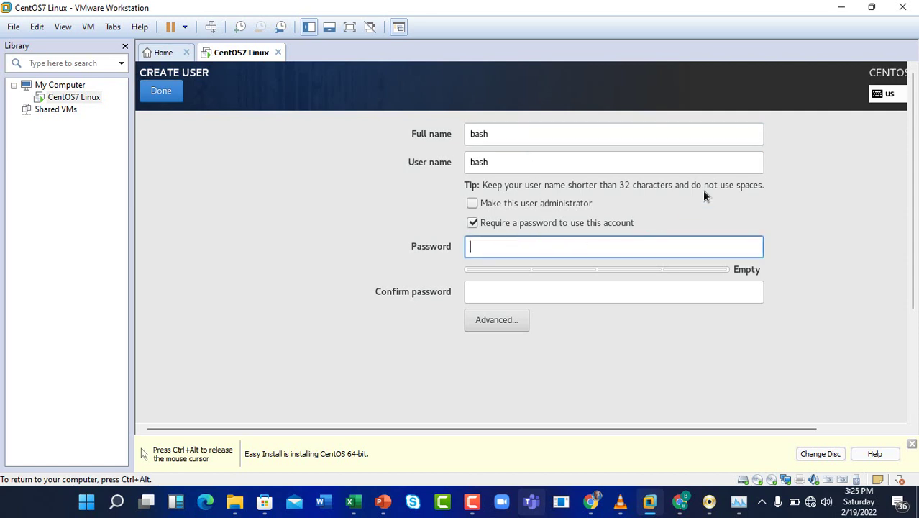
{"action": "type", "text": "bash"}
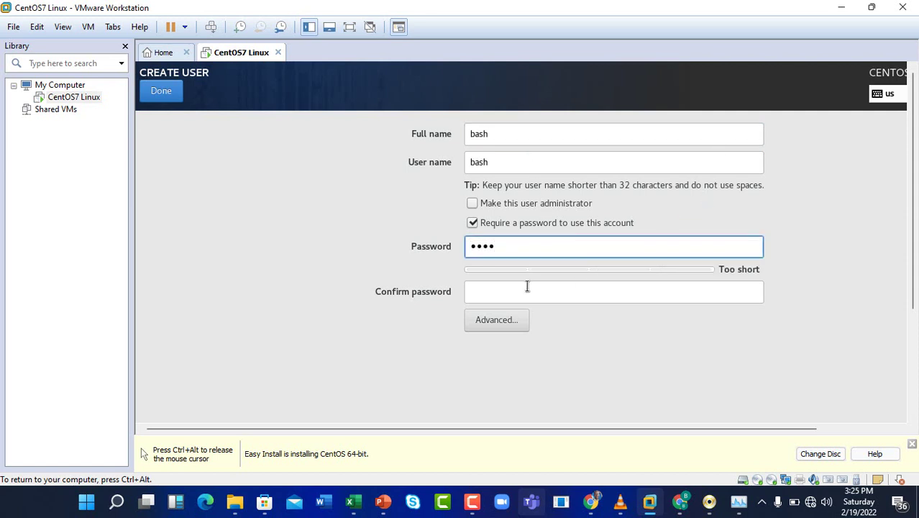
{"action": "left_click", "coordinate": [527, 291]}
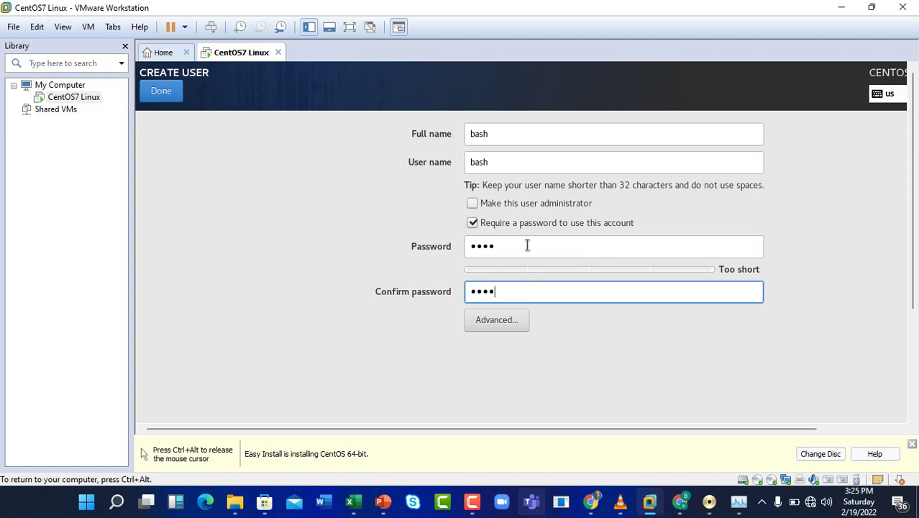
{"action": "left_click", "coordinate": [472, 204]}
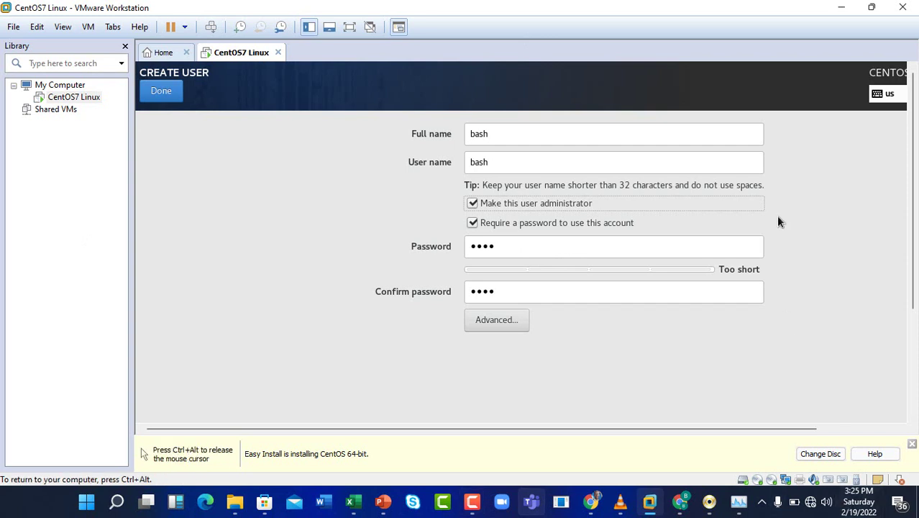
{"action": "key", "text": "Tab"}
{"action": "key", "text": "Tab"}
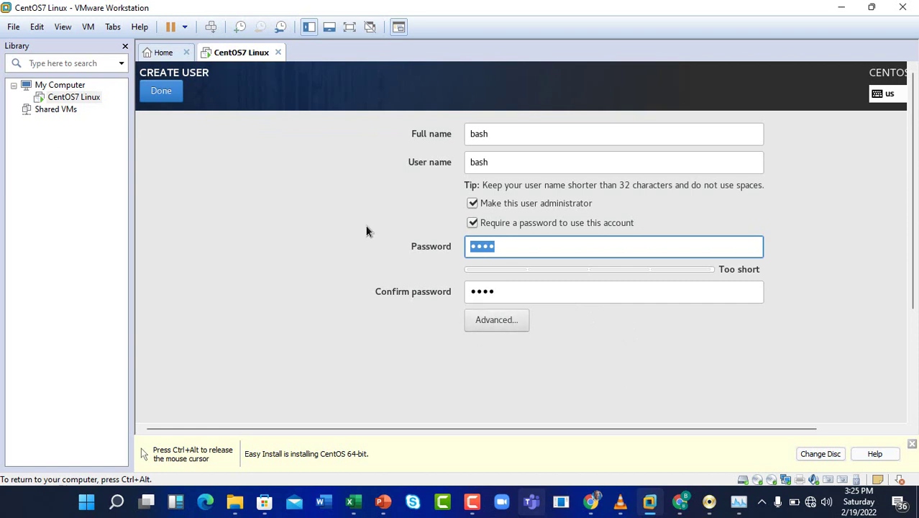
{"action": "left_click", "coordinate": [163, 92]}
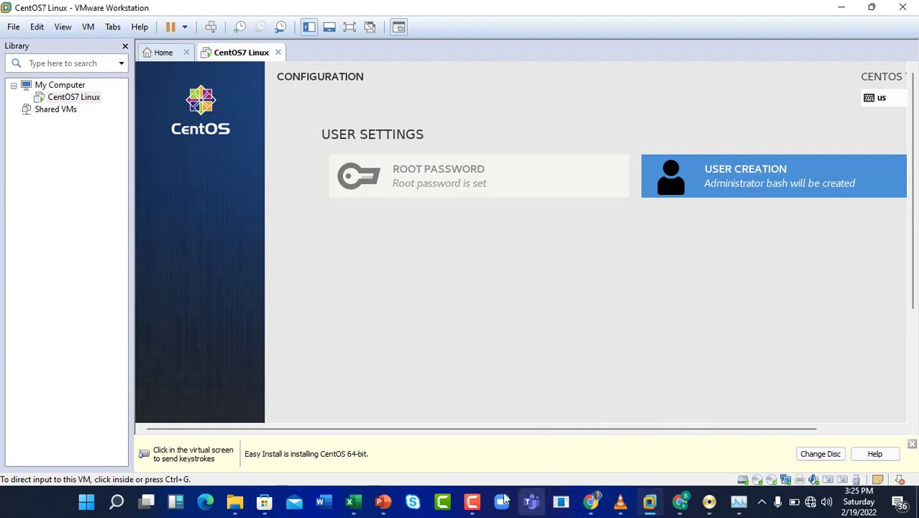
{"action": "left_click", "coordinate": [474, 502]}
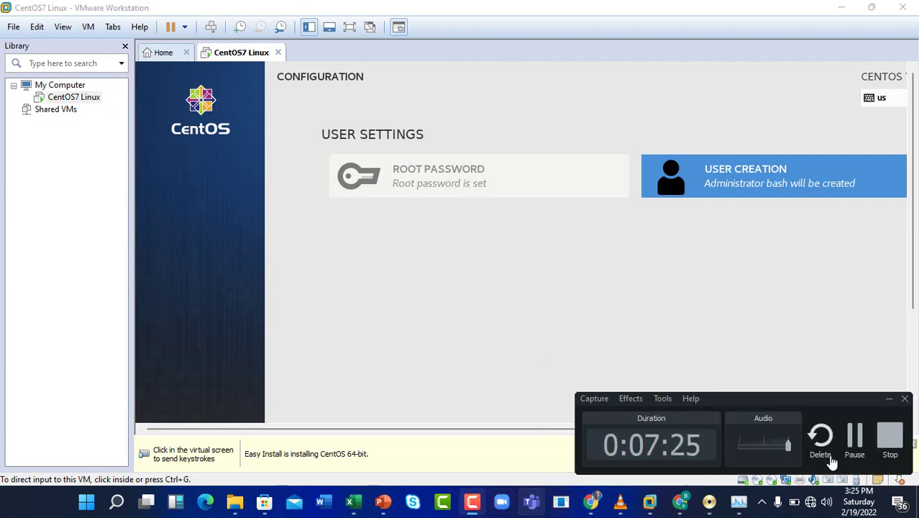
- Set the installer timezone to Africa/Lagos by choosing Lagos on the West Africa map
{"action": "left_click", "coordinate": [856, 449]}
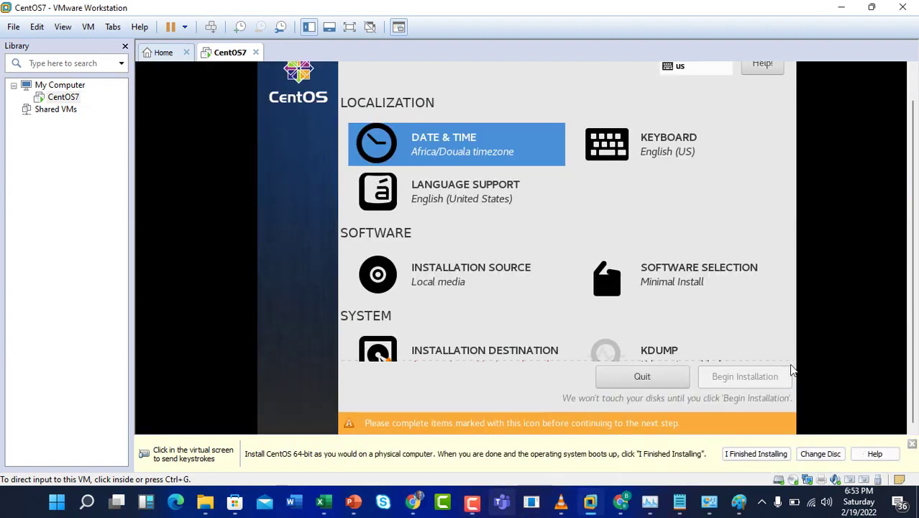
{"action": "left_click", "coordinate": [793, 370]}
{"action": "left_click", "coordinate": [439, 152]}
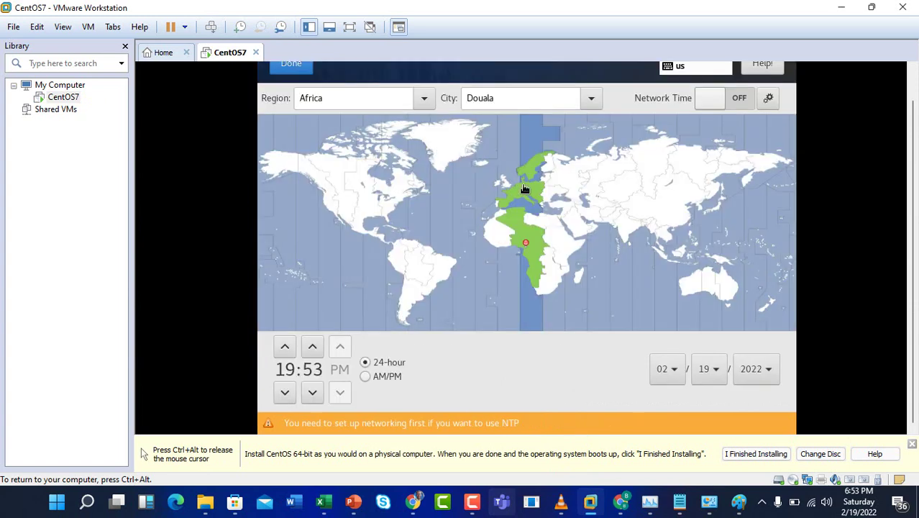
{"action": "left_click", "coordinate": [422, 265]}
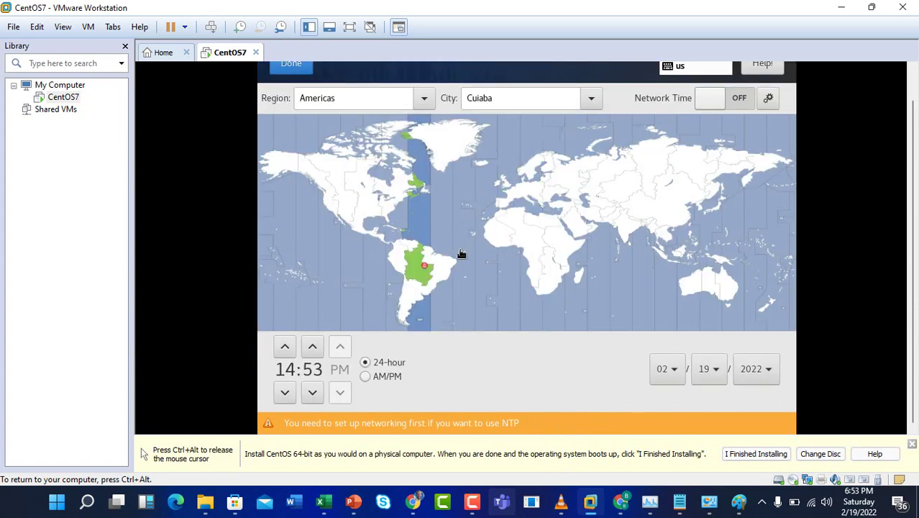
{"action": "left_click", "coordinate": [523, 249]}
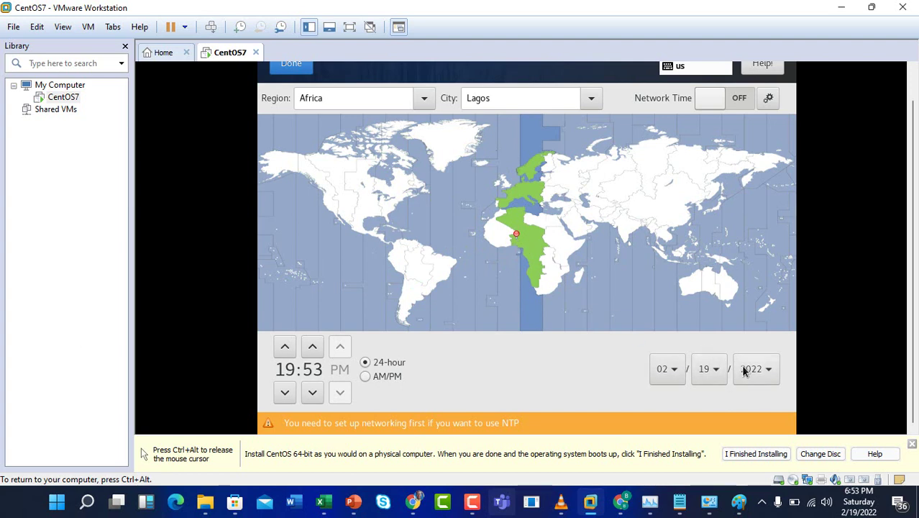
{"action": "left_click", "coordinate": [289, 65]}
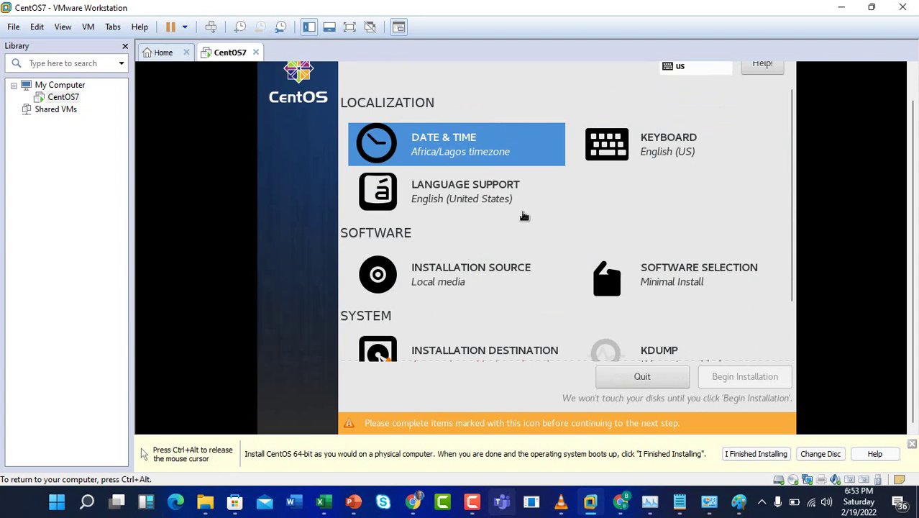
{"action": "left_click", "coordinate": [653, 138]}
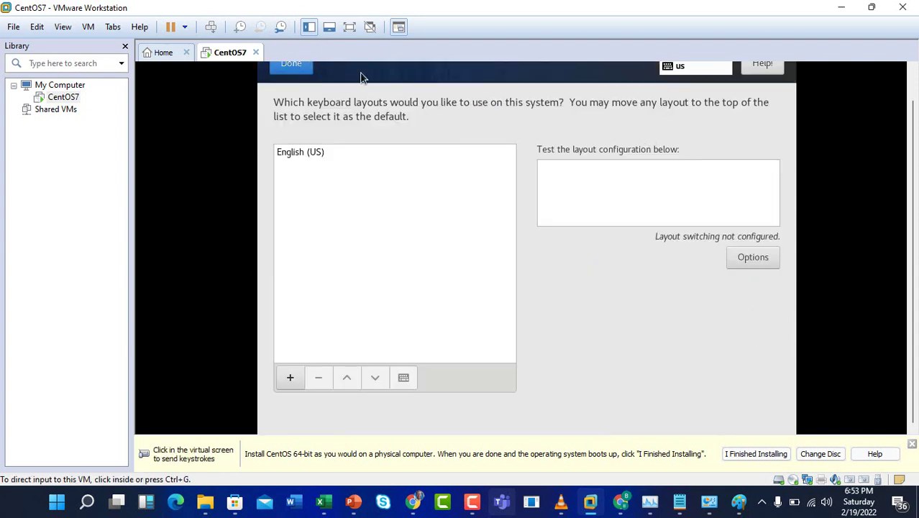
{"action": "left_click", "coordinate": [472, 502]}
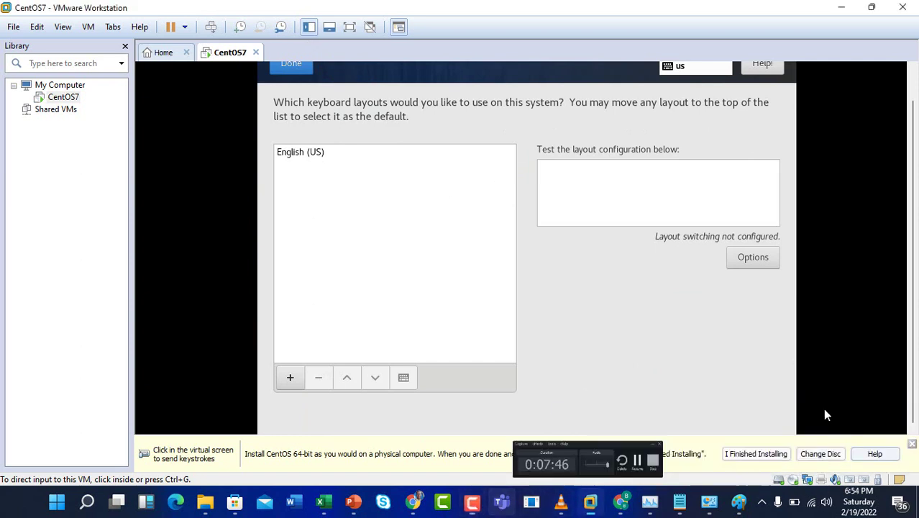
{"action": "left_click", "coordinate": [563, 242]}
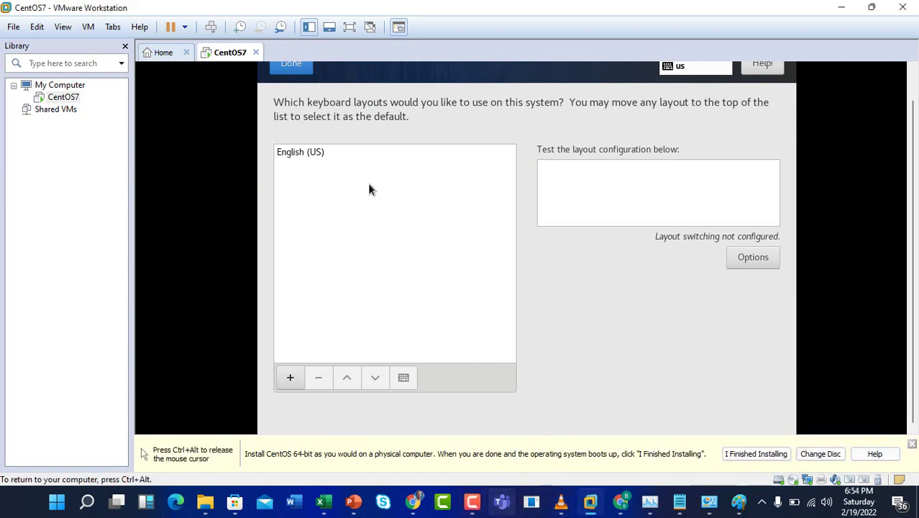
{"action": "left_click", "coordinate": [291, 66]}
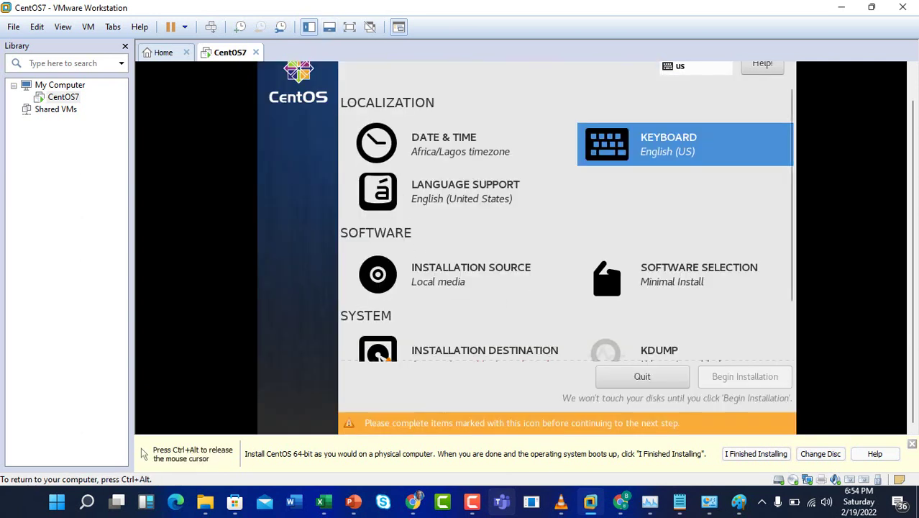
{"action": "left_click", "coordinate": [458, 194]}
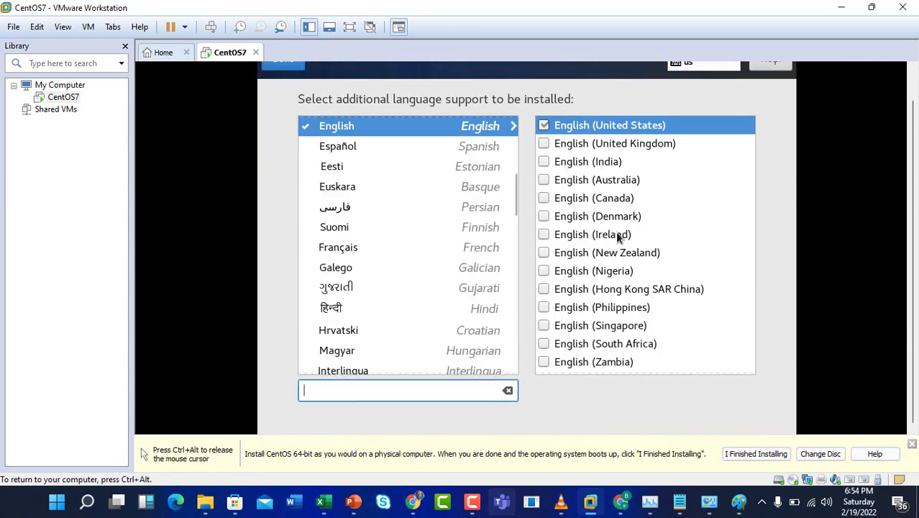
{"action": "key", "text": "ctrl+alt"}
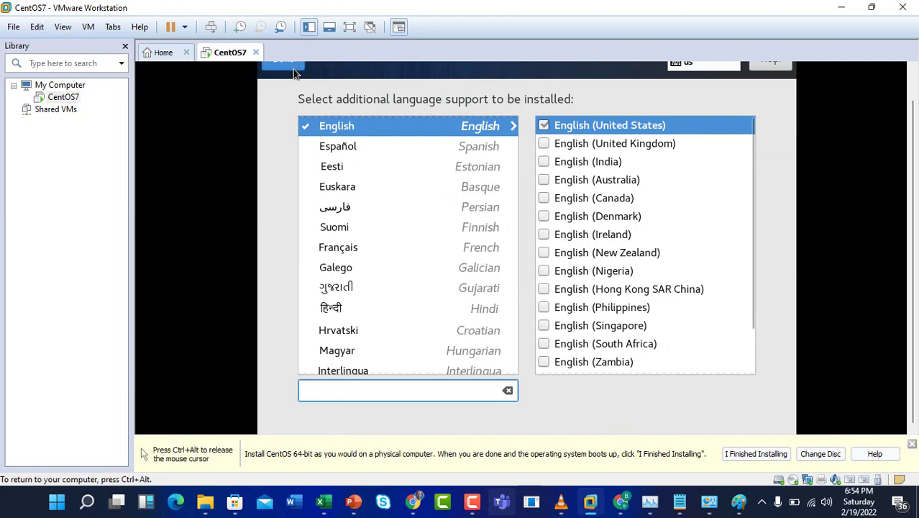
{"action": "left_click", "coordinate": [293, 67]}
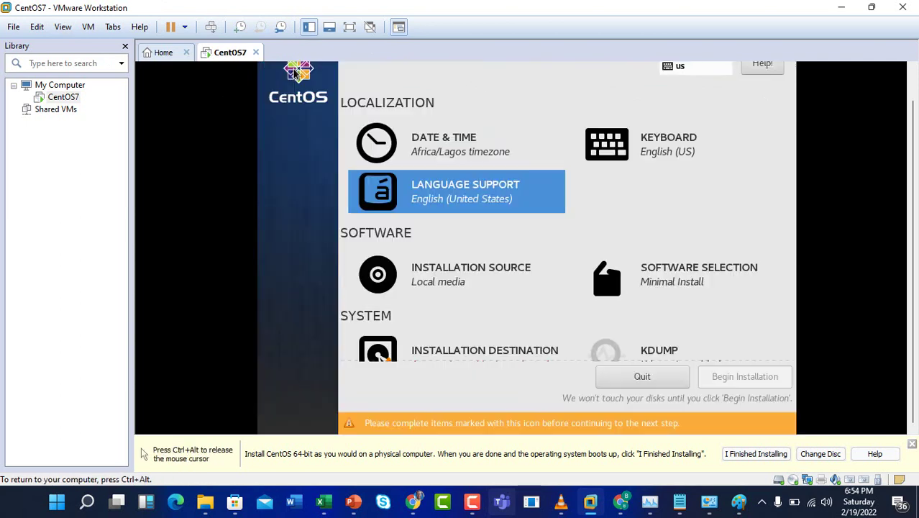
{"action": "left_click", "coordinate": [453, 278]}
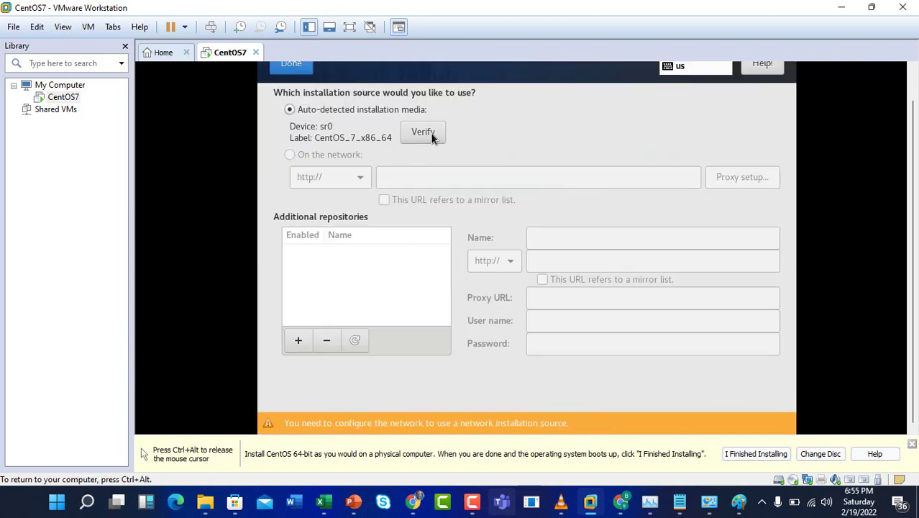
{"action": "left_click", "coordinate": [300, 68]}
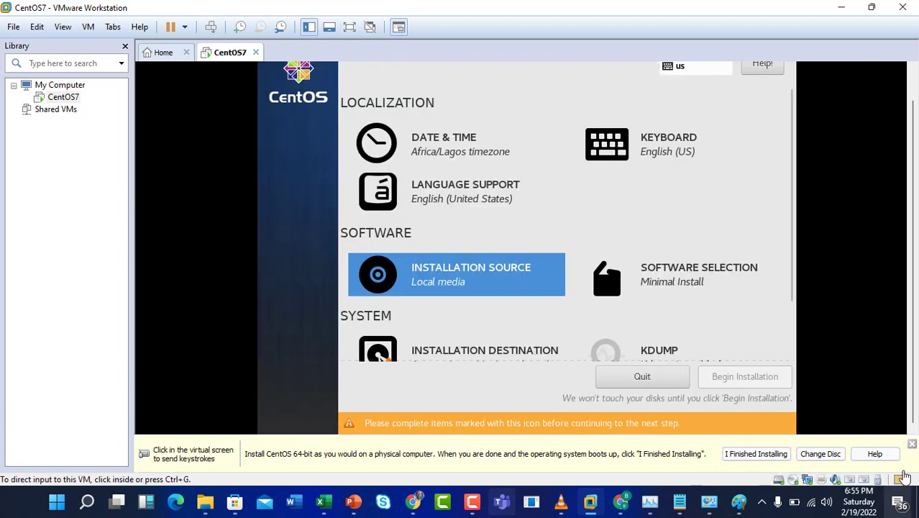
- Choose Server with GUI and add the Virtualization Tools and Compatibility Libraries add-ons
{"action": "left_click", "coordinate": [717, 282]}
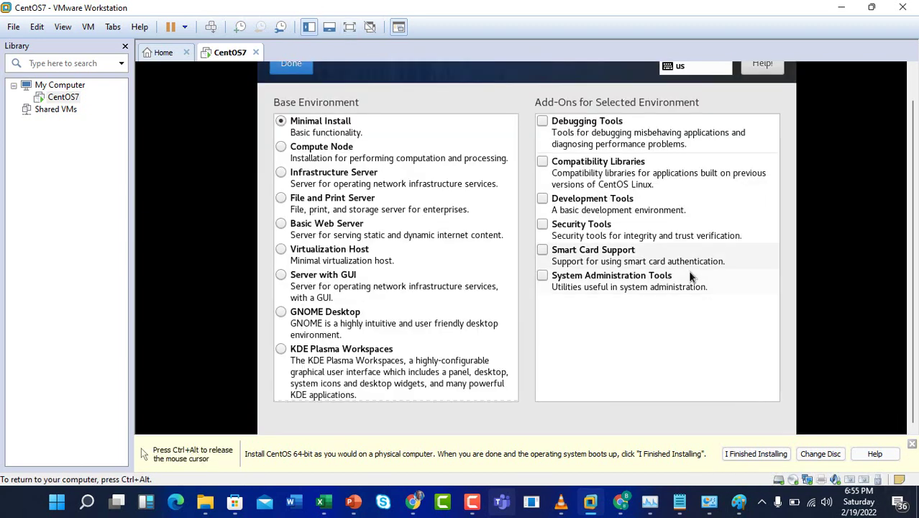
{"action": "left_click", "coordinate": [329, 275]}
{"action": "scroll", "coordinate": [728, 335], "scroll_direction": "down", "scroll_amount": 5}
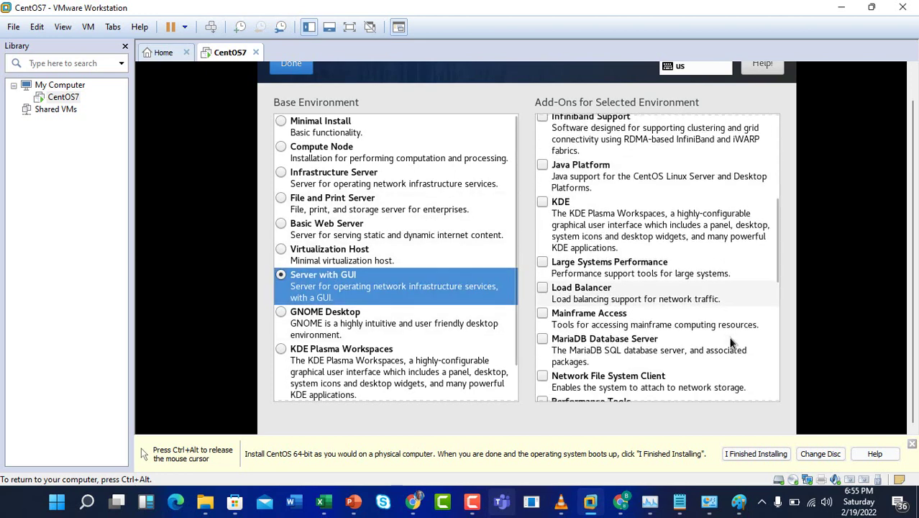
{"action": "scroll", "coordinate": [730, 343], "scroll_direction": "down", "scroll_amount": 5}
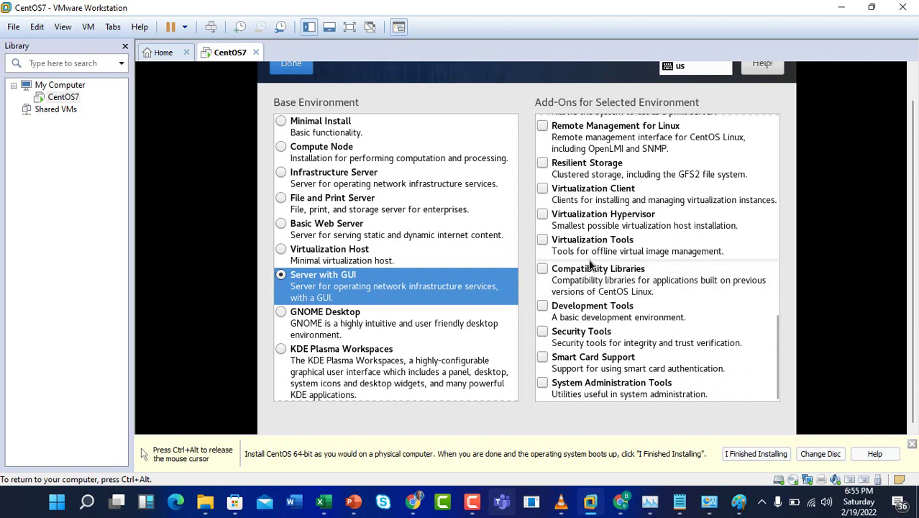
{"action": "left_click", "coordinate": [626, 245]}
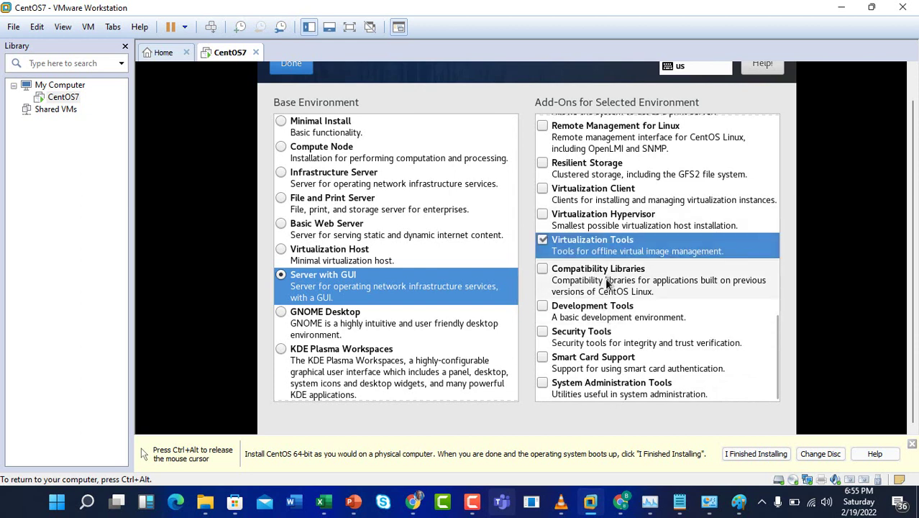
{"action": "left_click", "coordinate": [608, 284]}
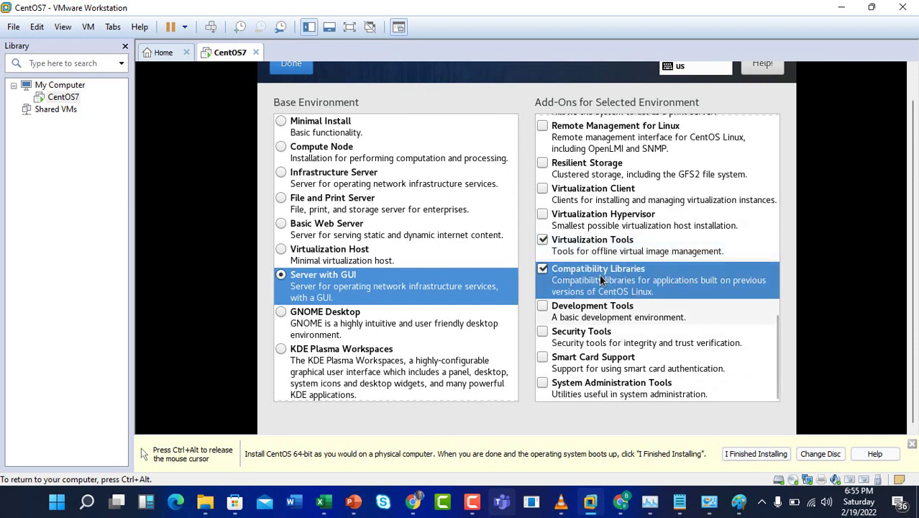
- Add the Virtualization Client, System Administration Tools, Smart Card Support and Development Tools add-ons
{"action": "left_click", "coordinate": [595, 195]}
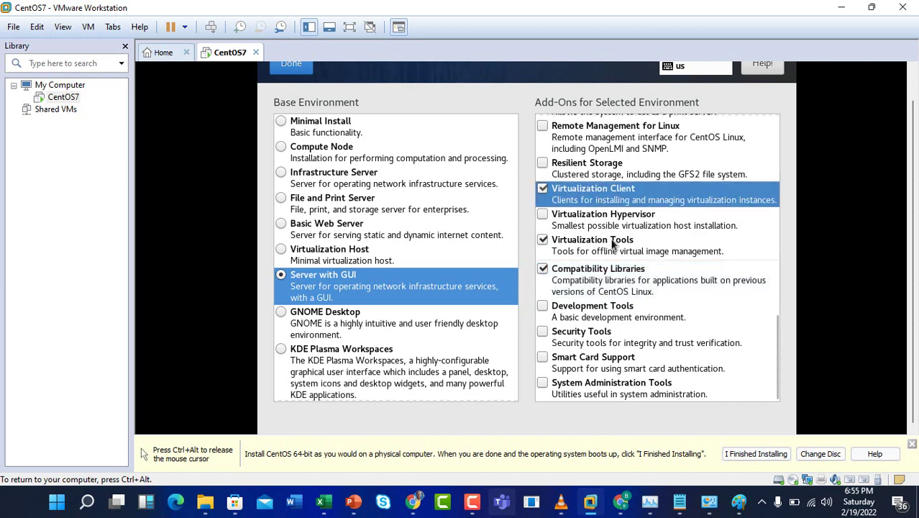
{"action": "left_click", "coordinate": [600, 382]}
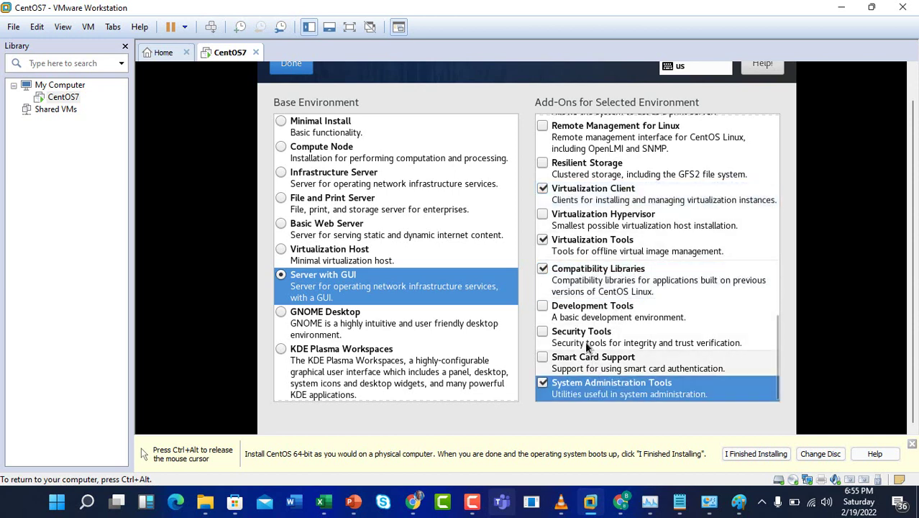
{"action": "left_click", "coordinate": [587, 356]}
{"action": "left_click", "coordinate": [588, 313]}
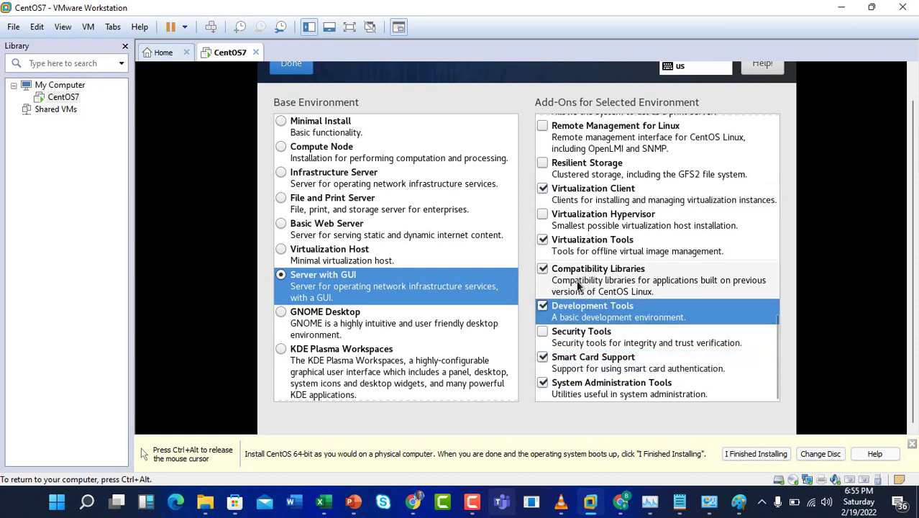
{"action": "scroll", "coordinate": [565, 288], "scroll_direction": "up", "scroll_amount": 1}
{"action": "scroll", "coordinate": [565, 289], "scroll_direction": "up", "scroll_amount": 2}
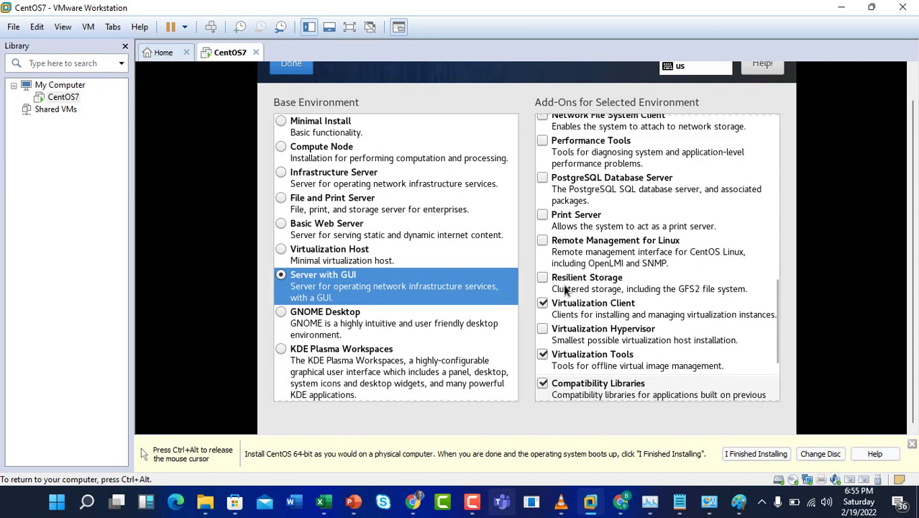
- Add the PostgreSQL and MariaDB Database Server add-ons and confirm the software selection
{"action": "left_click", "coordinate": [604, 191]}
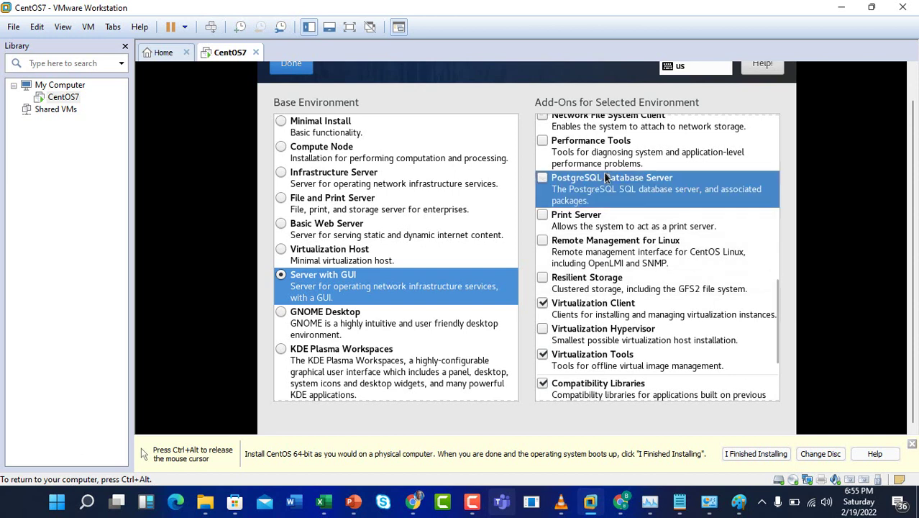
{"action": "scroll", "coordinate": [601, 223], "scroll_direction": "up", "scroll_amount": 1}
{"action": "scroll", "coordinate": [608, 217], "scroll_direction": "up", "scroll_amount": 1}
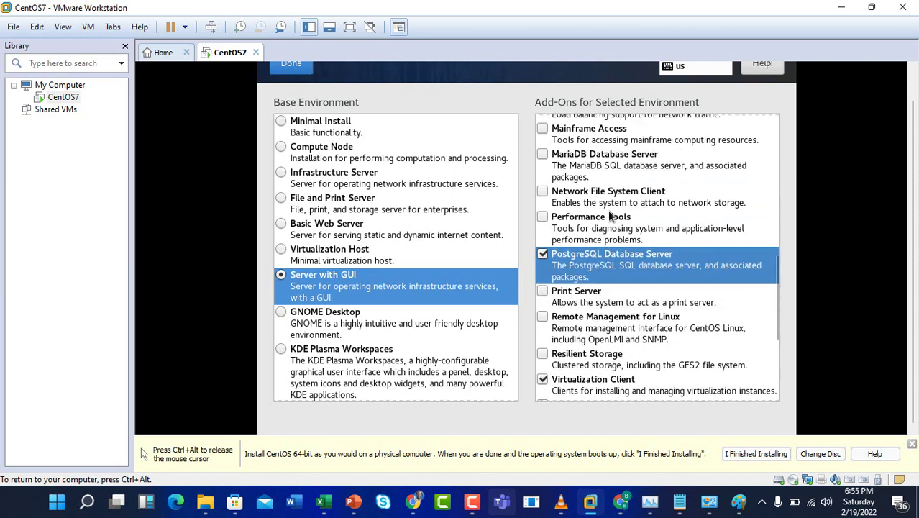
{"action": "left_click", "coordinate": [614, 164]}
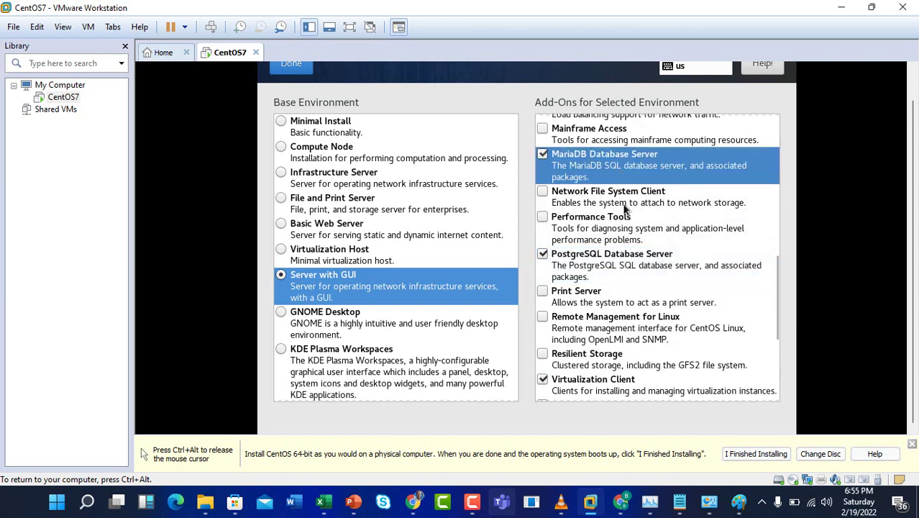
{"action": "scroll", "coordinate": [618, 252], "scroll_direction": "up", "scroll_amount": 9}
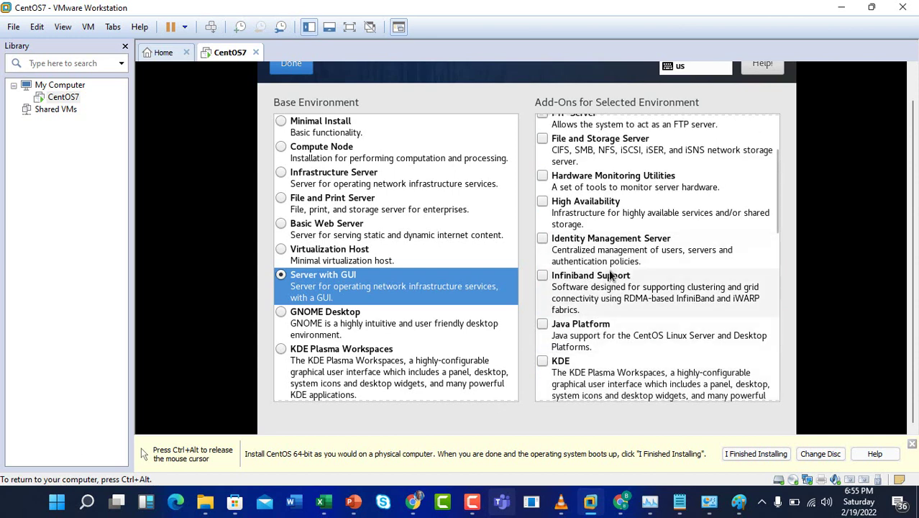
{"action": "scroll", "coordinate": [610, 276], "scroll_direction": "up", "scroll_amount": 3}
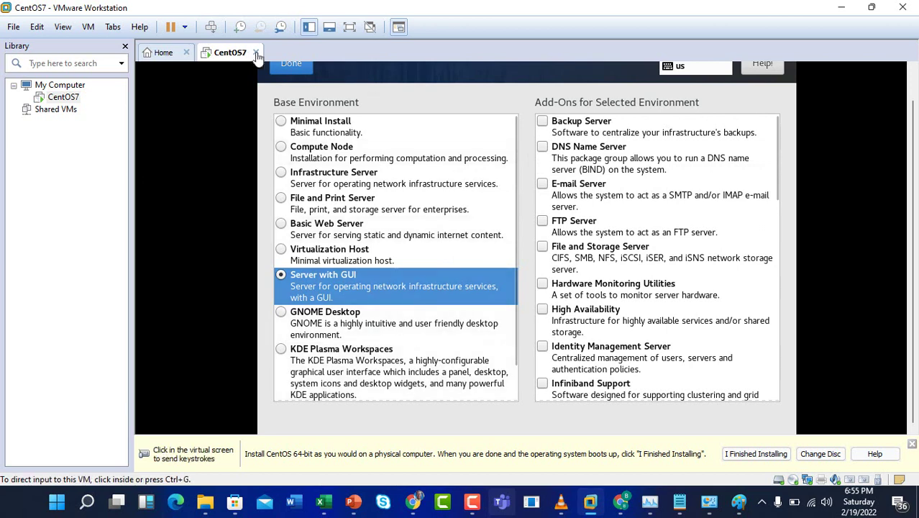
{"action": "left_click", "coordinate": [294, 64]}
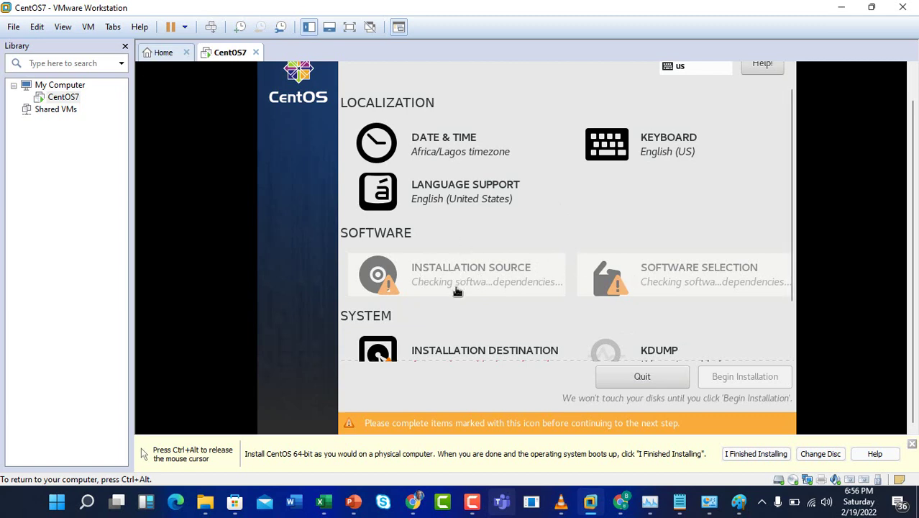
- Browse the language list and keep English (United States) as the supported language
{"action": "left_click", "coordinate": [407, 196]}
{"action": "left_click", "coordinate": [408, 194]}
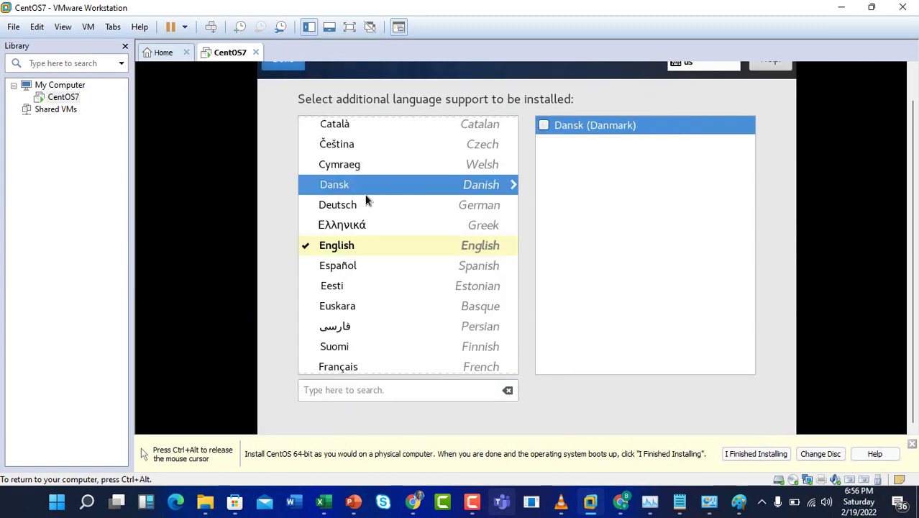
{"action": "scroll", "coordinate": [365, 201], "scroll_direction": "up", "scroll_amount": 1}
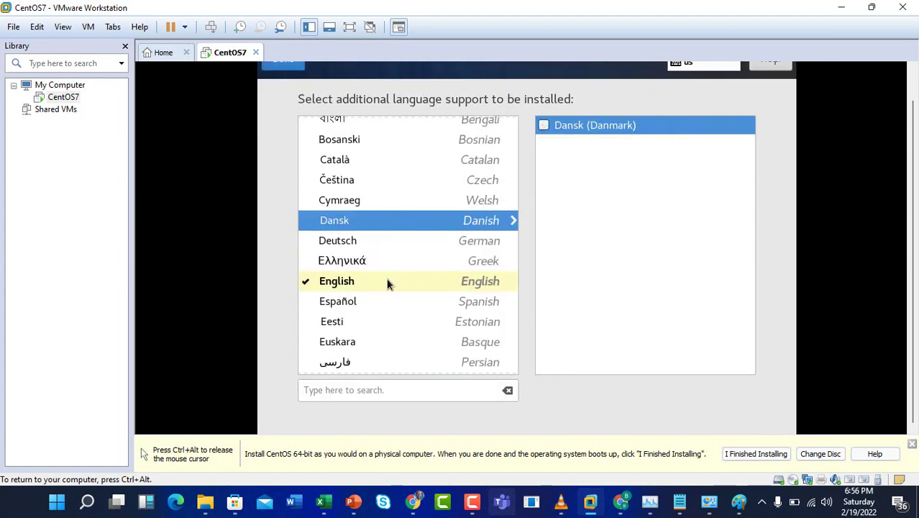
{"action": "left_click", "coordinate": [352, 285]}
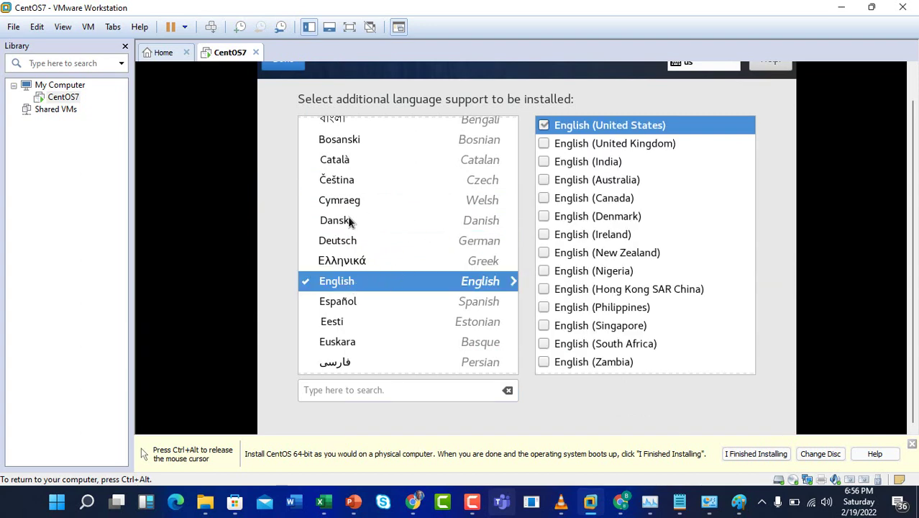
{"action": "scroll", "coordinate": [347, 216], "scroll_direction": "up", "scroll_amount": 4}
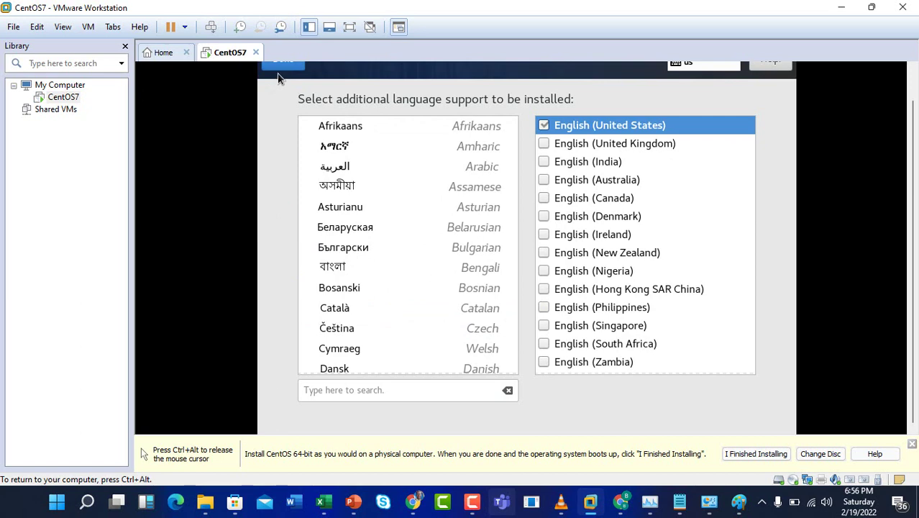
{"action": "scroll", "coordinate": [340, 269], "scroll_direction": "down", "scroll_amount": 5}
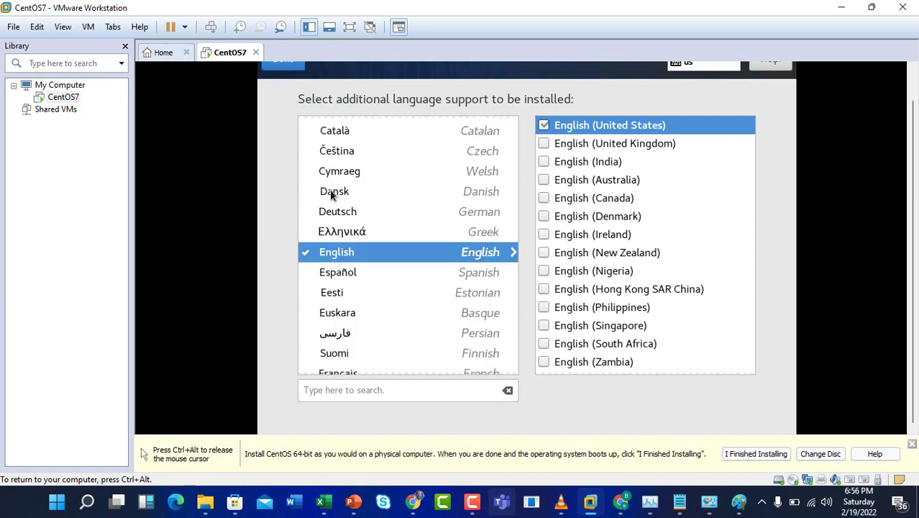
{"action": "left_click", "coordinate": [293, 68]}
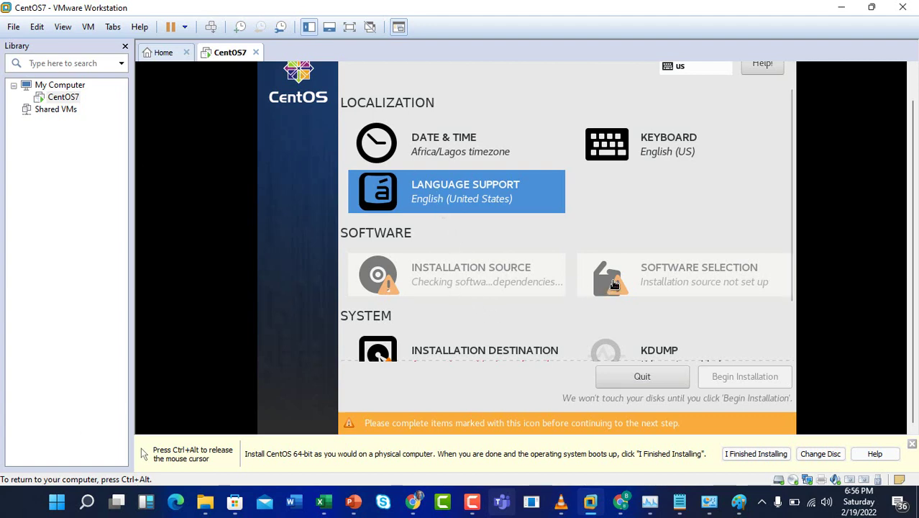
- Open Installation Destination, showing the 90 GiB disk sda with automatic partitioning
{"action": "scroll", "coordinate": [611, 288], "scroll_direction": "down", "scroll_amount": 2}
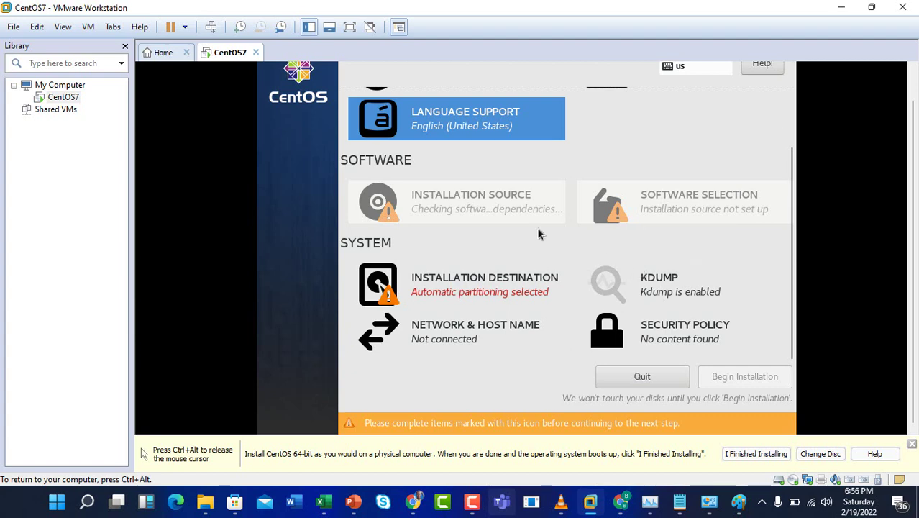
{"action": "left_click", "coordinate": [493, 302]}
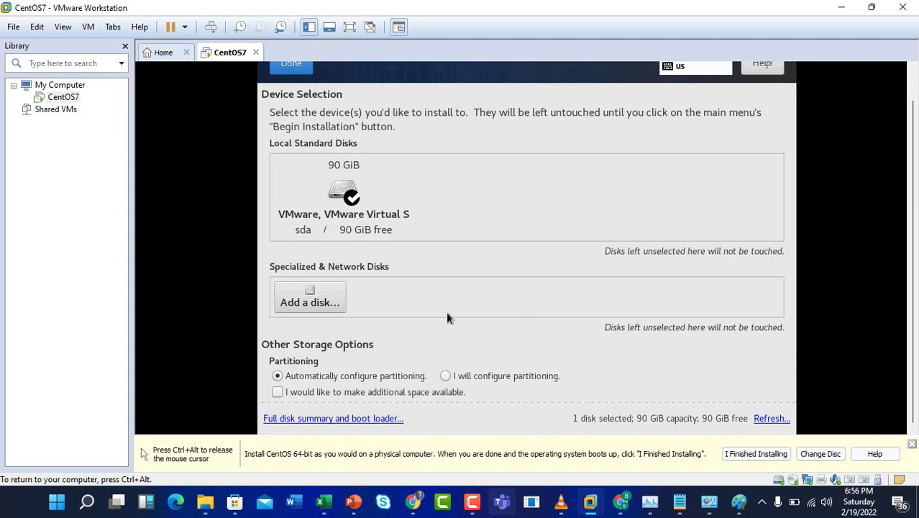
- Put the CentOS7 VM window into Full Screen from the View menu
{"action": "scroll", "coordinate": [446, 319], "scroll_direction": "down", "scroll_amount": 1}
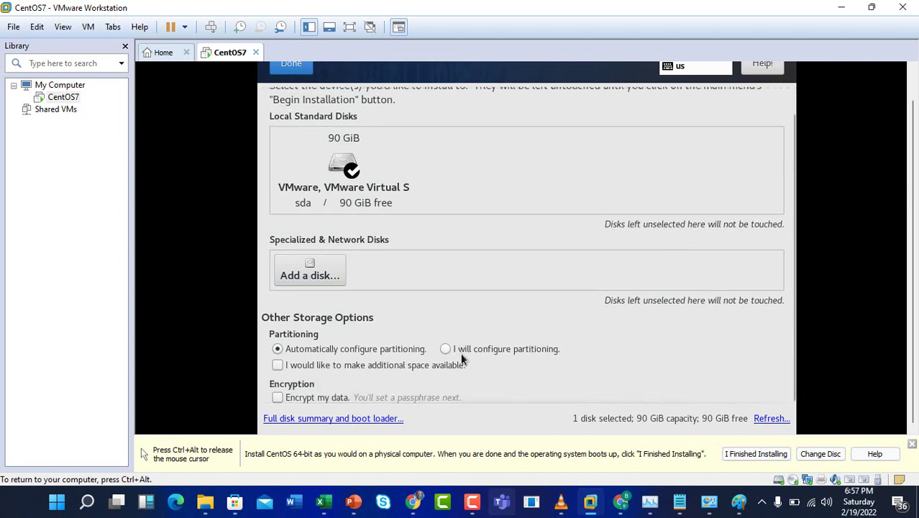
{"action": "left_click", "coordinate": [472, 502]}
{"action": "left_click", "coordinate": [867, 434]}
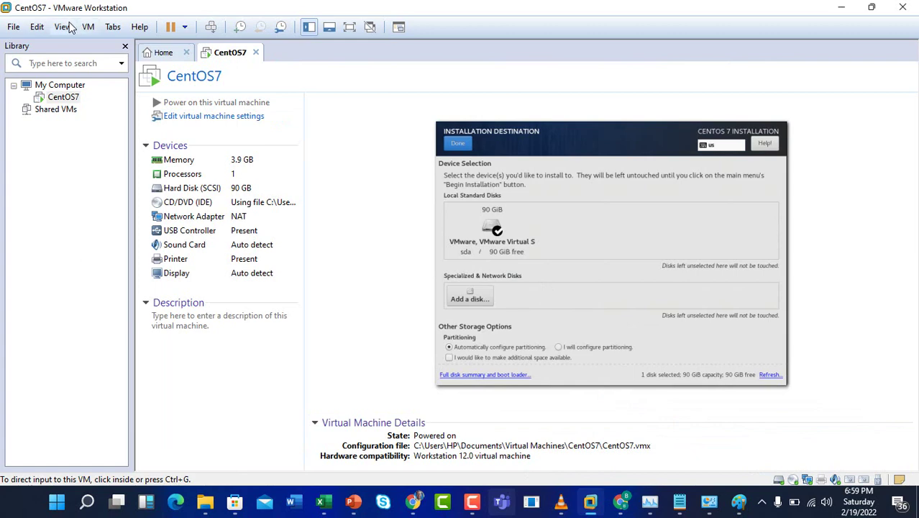
{"action": "left_click", "coordinate": [65, 28]}
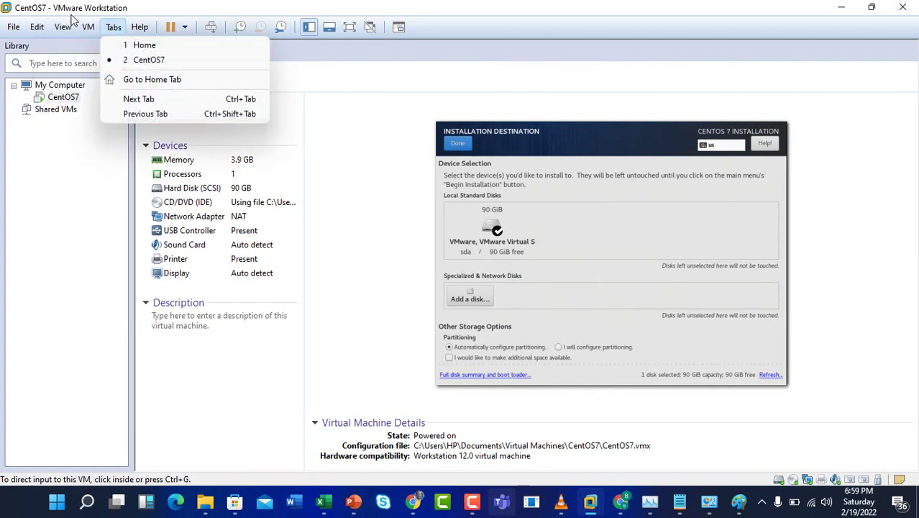
{"action": "left_click", "coordinate": [82, 45]}
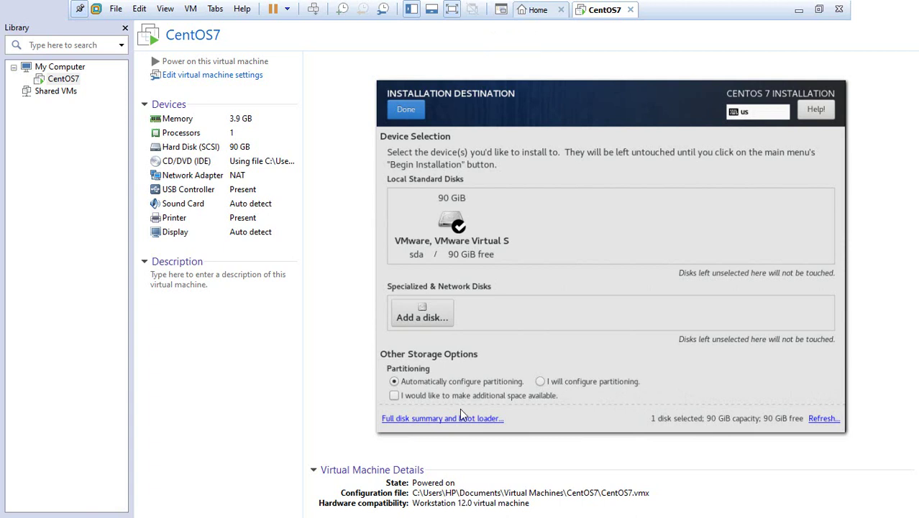
- Pick the partitioning option for the 90 GiB disk after checking the specialized disk choices
{"action": "left_click", "coordinate": [548, 380]}
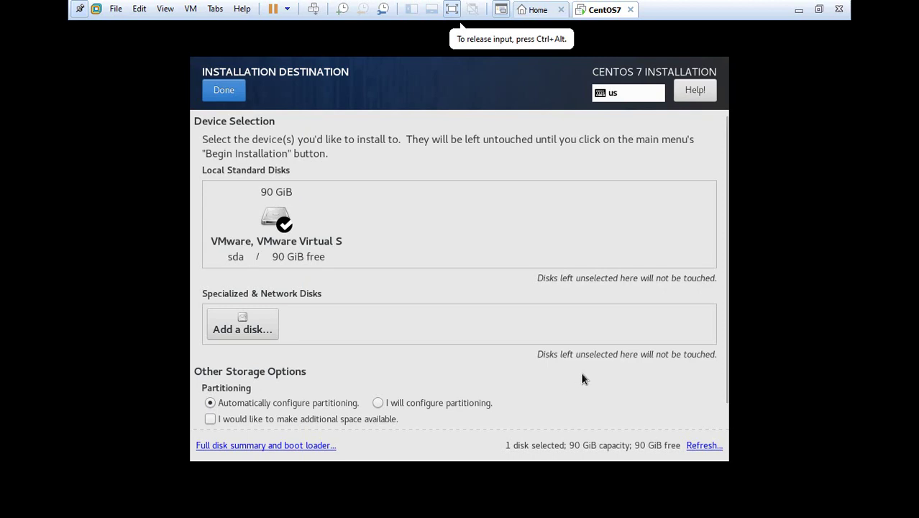
{"action": "left_click", "coordinate": [379, 404]}
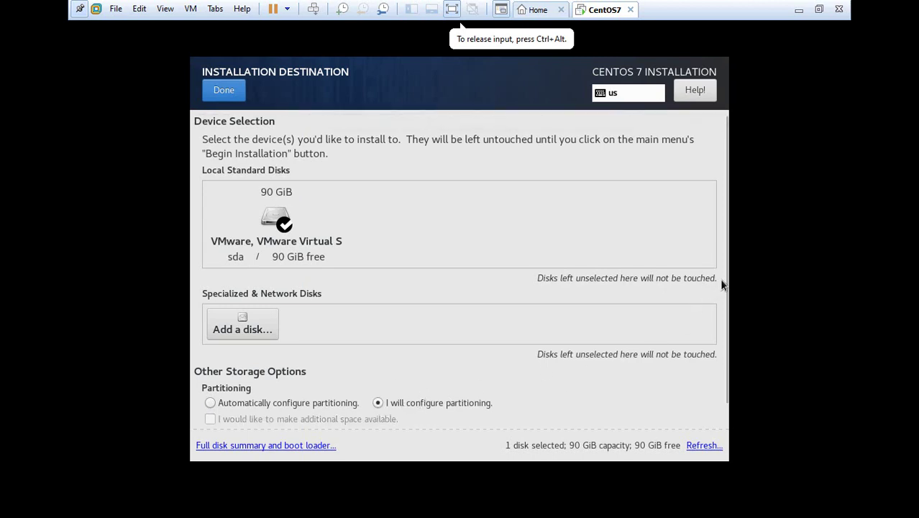
{"action": "scroll", "coordinate": [722, 288], "scroll_direction": "down", "scroll_amount": 1}
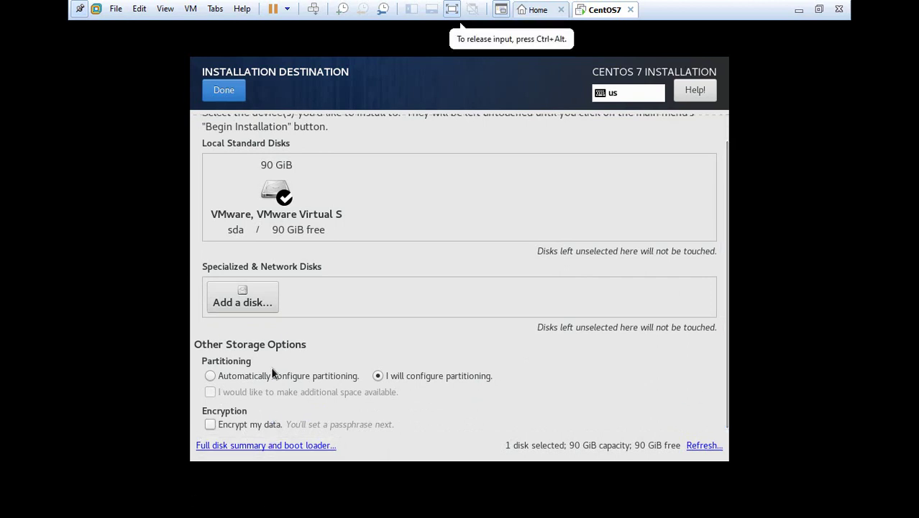
{"action": "left_click", "coordinate": [258, 303]}
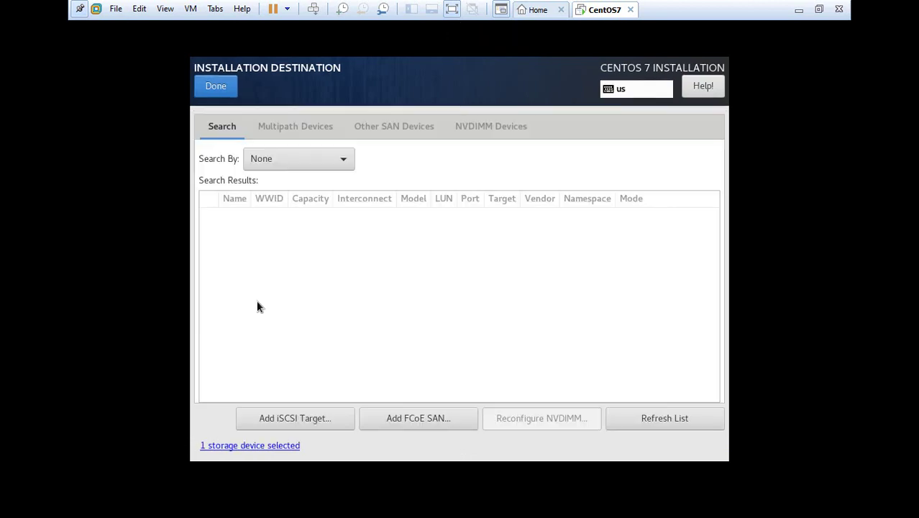
{"action": "left_click", "coordinate": [218, 85]}
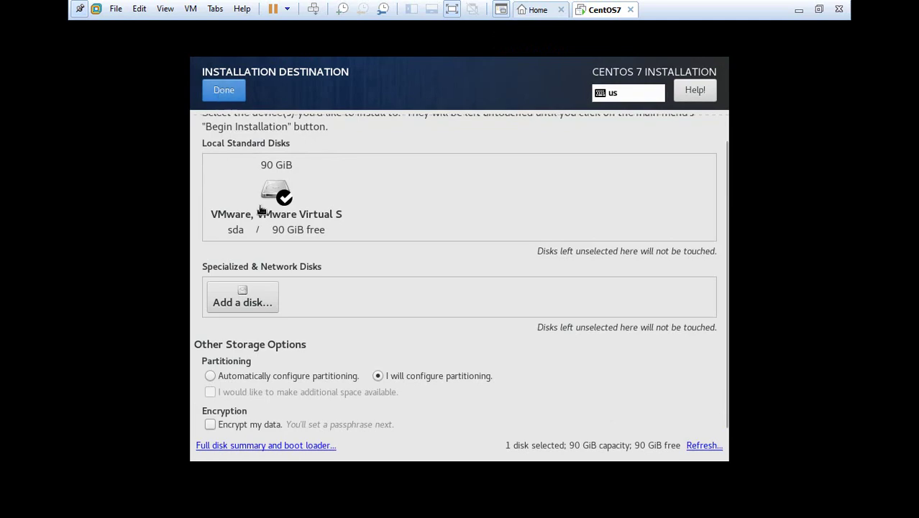
{"action": "left_click", "coordinate": [227, 379]}
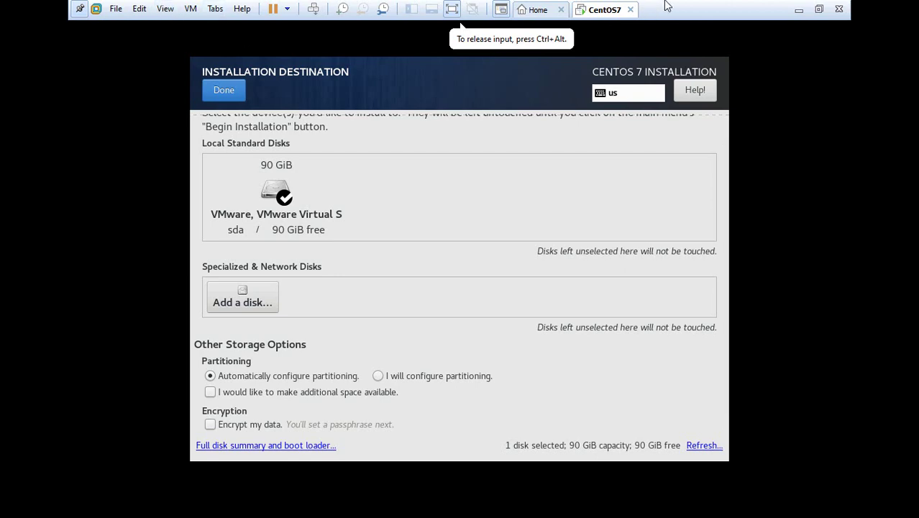
- Leave full screen and continue to Manual Partitioning with LVM Thin Provisioning
{"action": "left_click", "coordinate": [818, 9]}
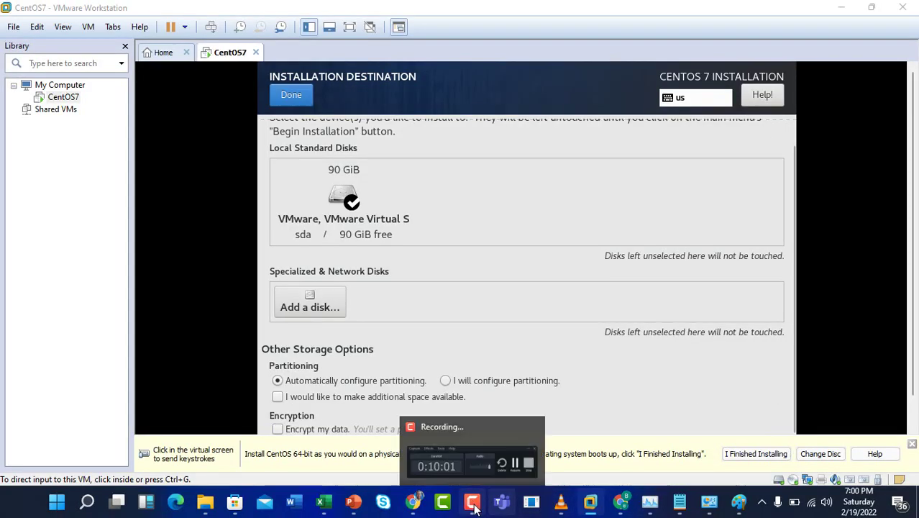
{"action": "left_click", "coordinate": [473, 500]}
{"action": "left_click", "coordinate": [854, 440]}
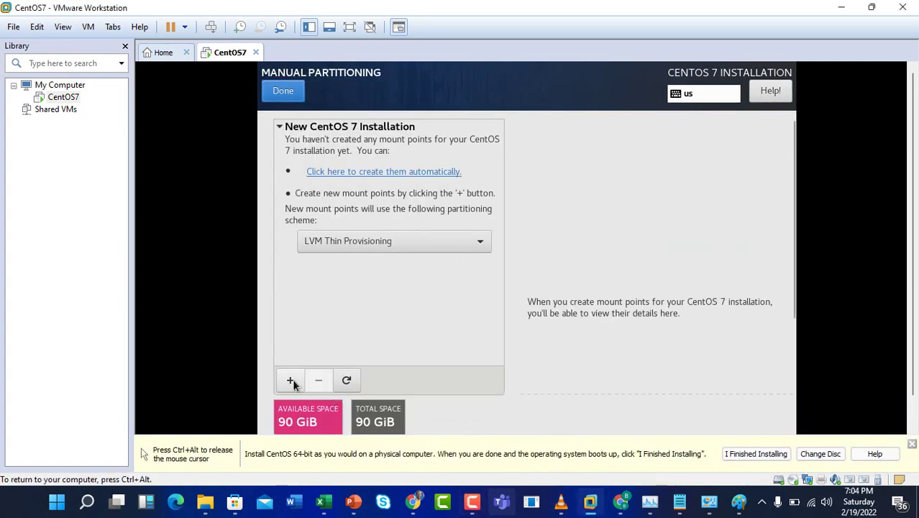
- Add a /u01 mount point with 20G desired capacity, giving 19.98 GiB
{"action": "left_click", "coordinate": [291, 381]}
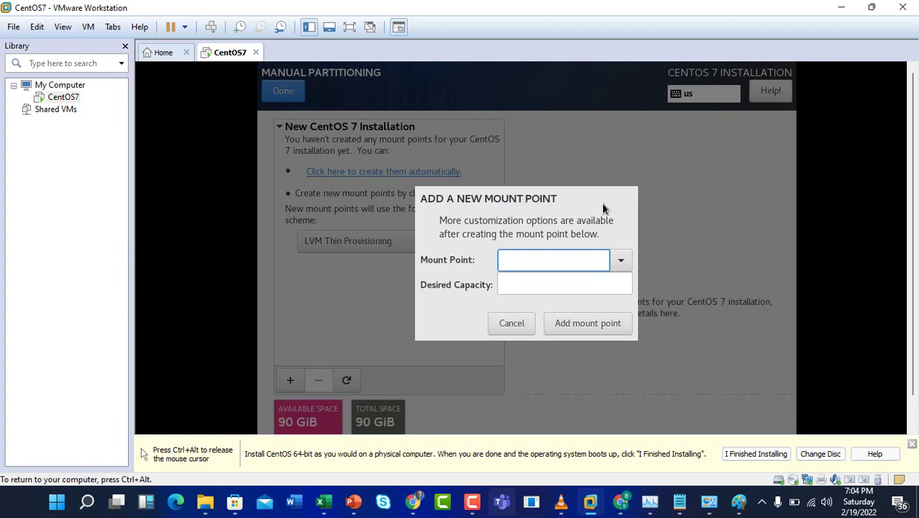
{"action": "left_click", "coordinate": [622, 263]}
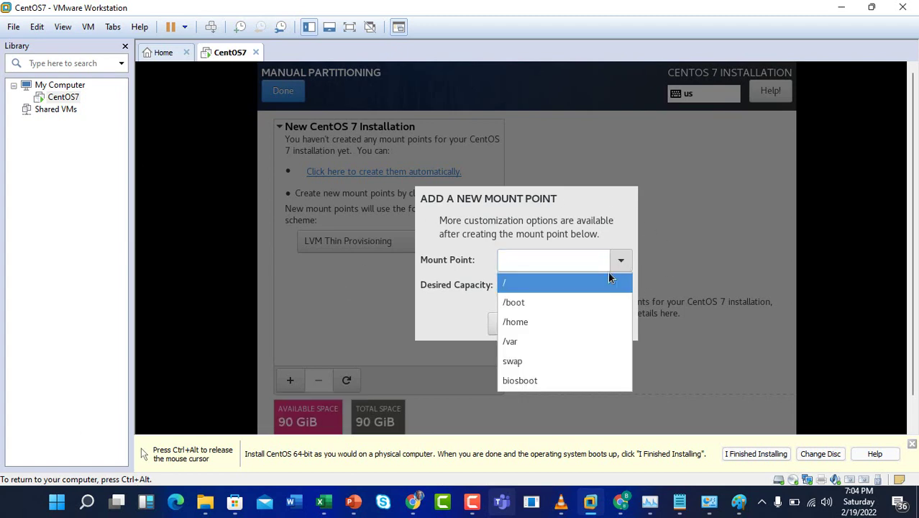
{"action": "left_click", "coordinate": [518, 255]}
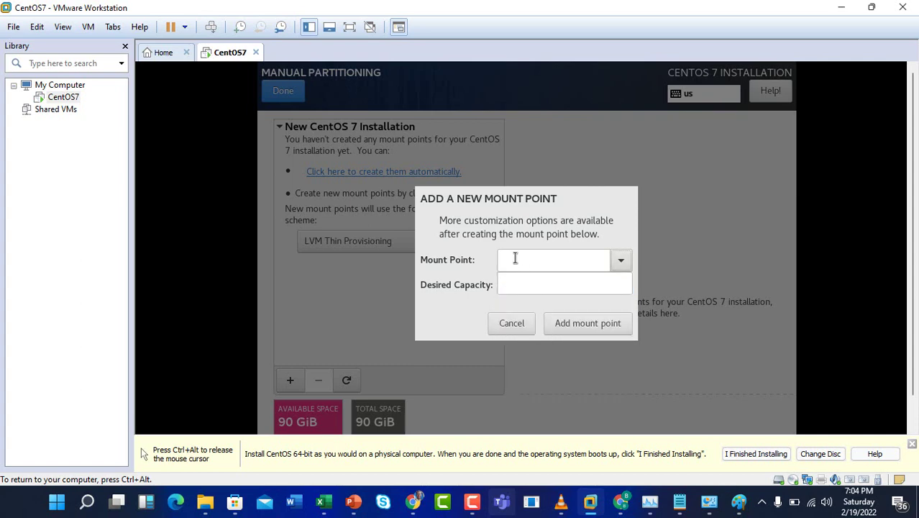
{"action": "left_click", "coordinate": [518, 262]}
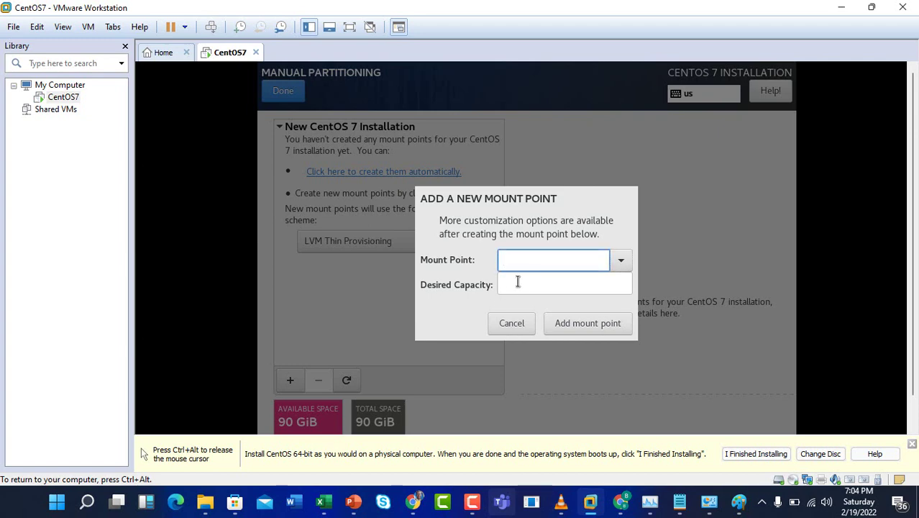
{"action": "left_click", "coordinate": [518, 281]}
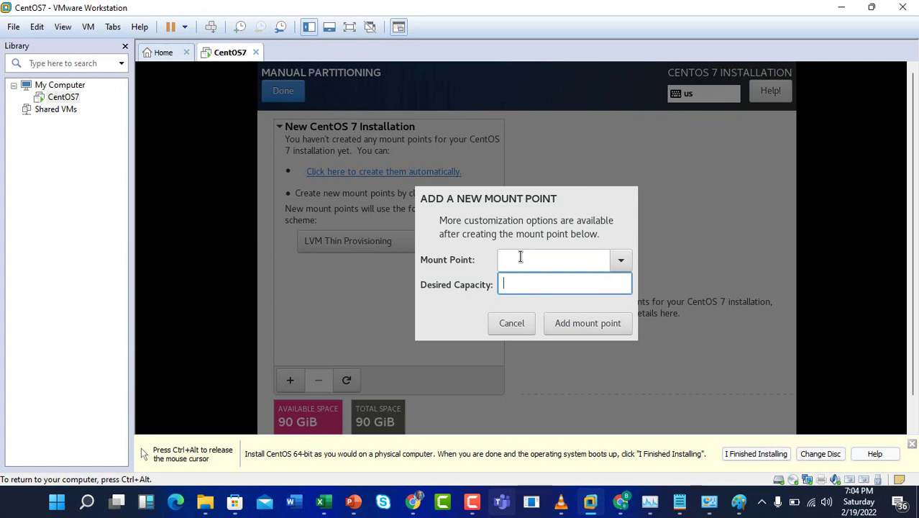
{"action": "left_click", "coordinate": [519, 256]}
{"action": "type", "text": "/"}
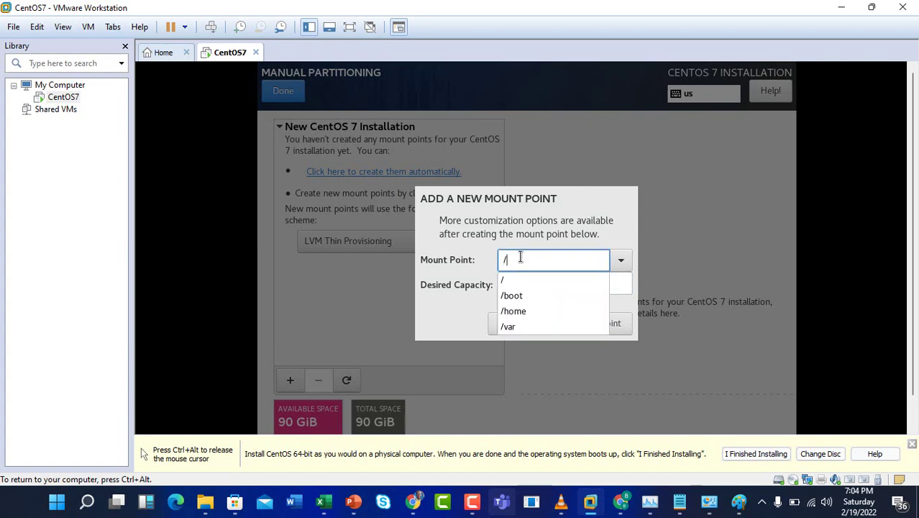
{"action": "type", "text": "u01"}
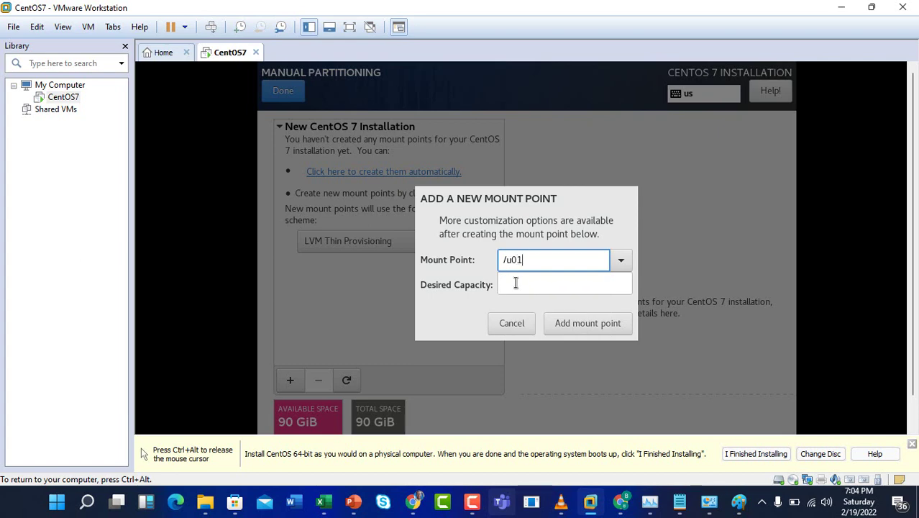
{"action": "left_click", "coordinate": [513, 283]}
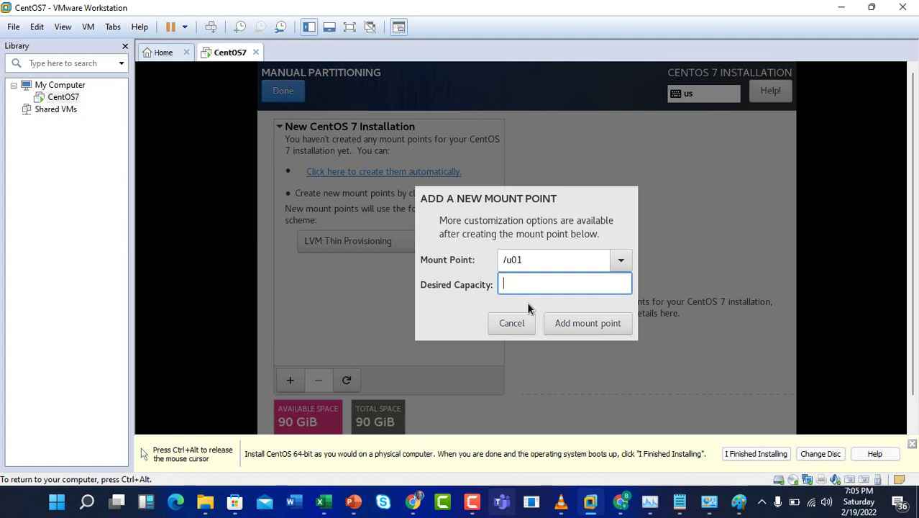
{"action": "type", "text": "0G"}
{"action": "left_click", "coordinate": [582, 322]}
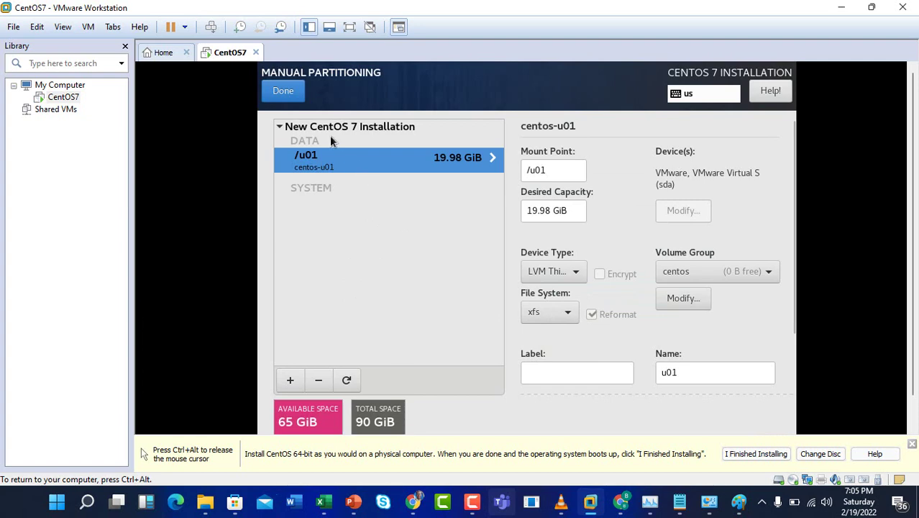
- Add a /u02 mount point with 20G desired capacity
{"action": "left_click", "coordinate": [290, 380]}
{"action": "type", "text": "/"}
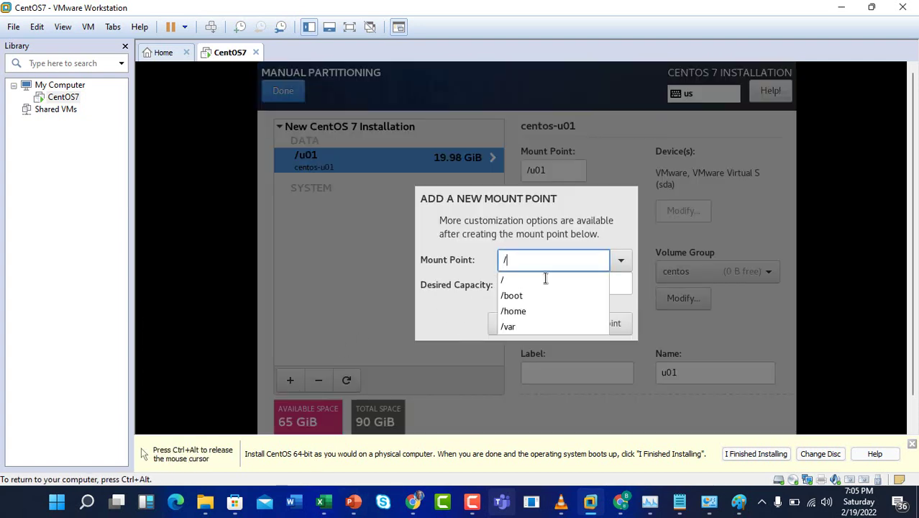
{"action": "type", "text": "u0"}
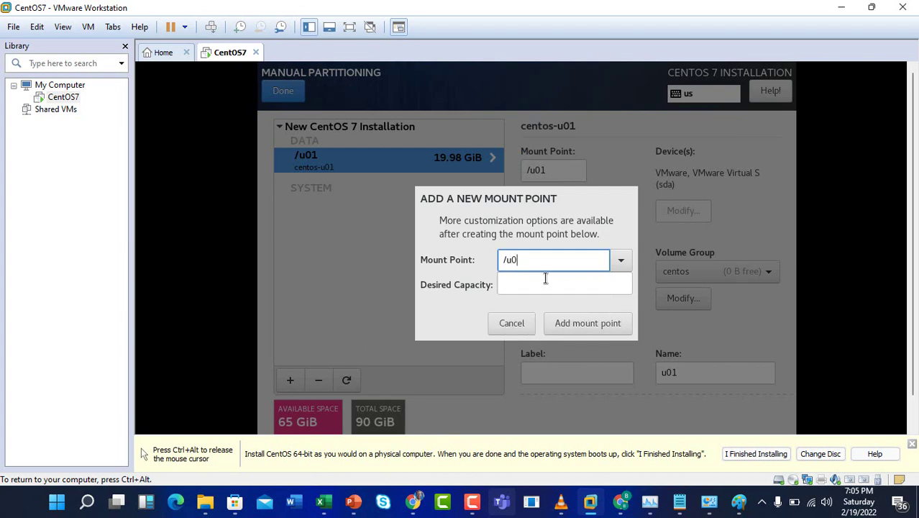
{"action": "type", "text": "2"}
{"action": "left_click", "coordinate": [519, 285]}
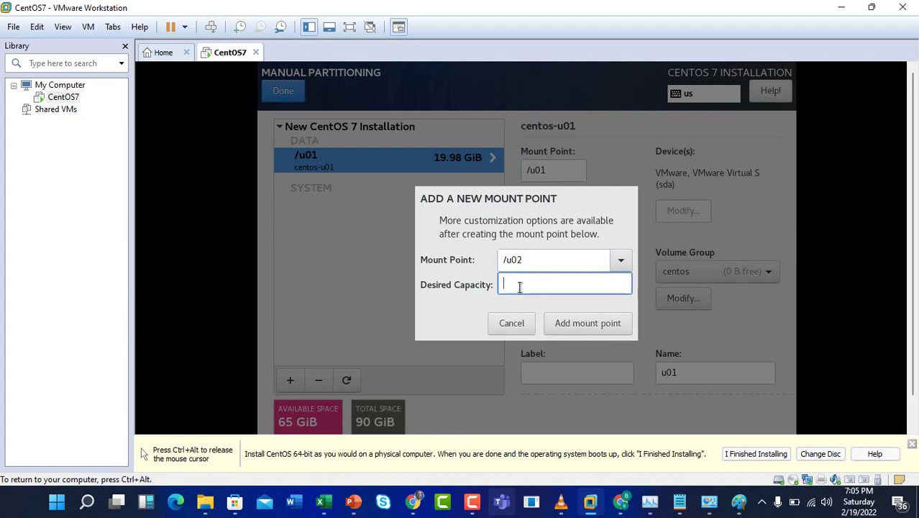
{"action": "type", "text": "20g"}
{"action": "key", "text": "BackSpace"}
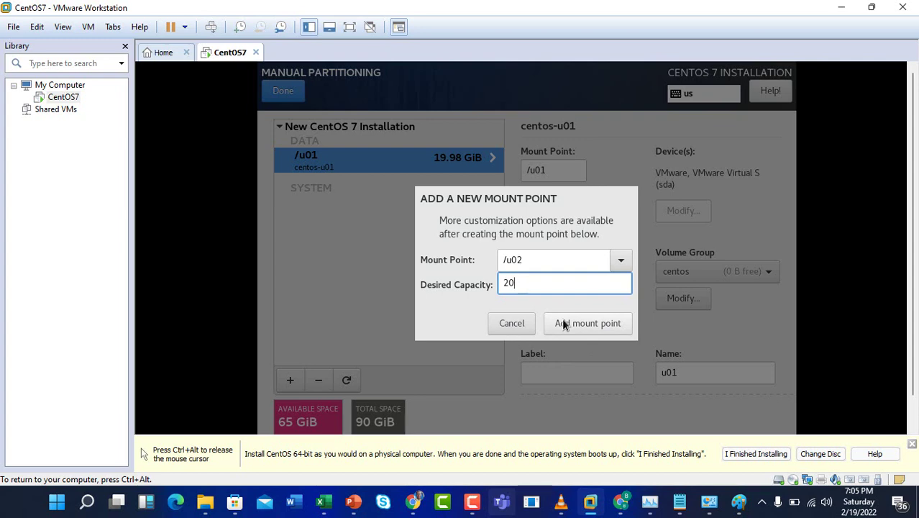
{"action": "type", "text": "G"}
{"action": "key", "text": "ctrl+alt"}
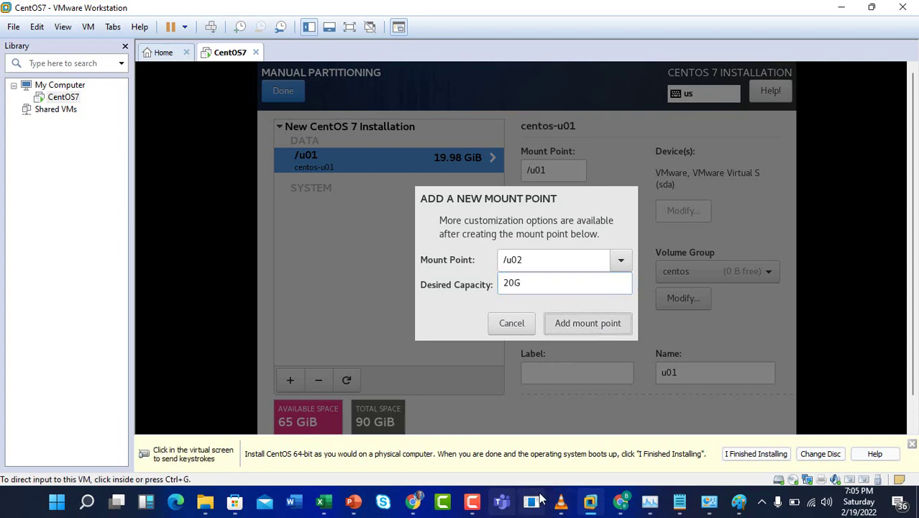
{"action": "left_click", "coordinate": [473, 502]}
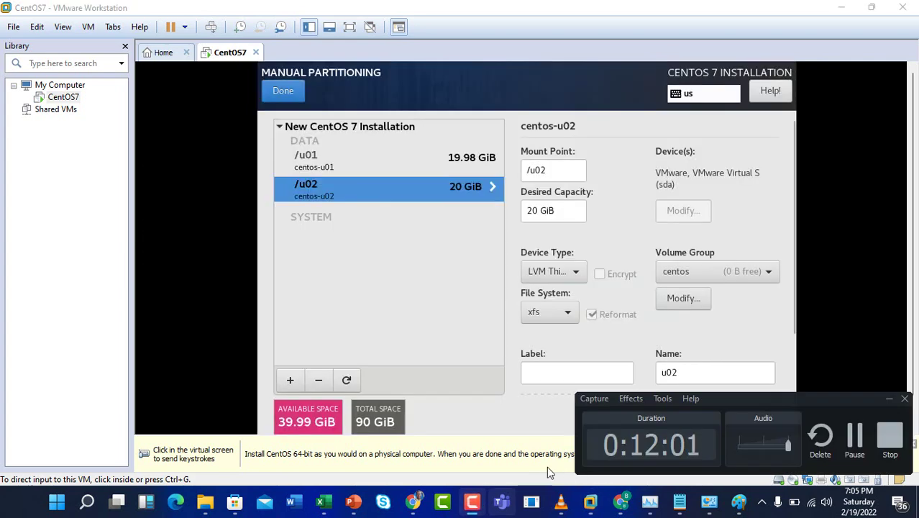
- Add a / root mount point with a desired capacity of 10
{"action": "left_click", "coordinate": [890, 397]}
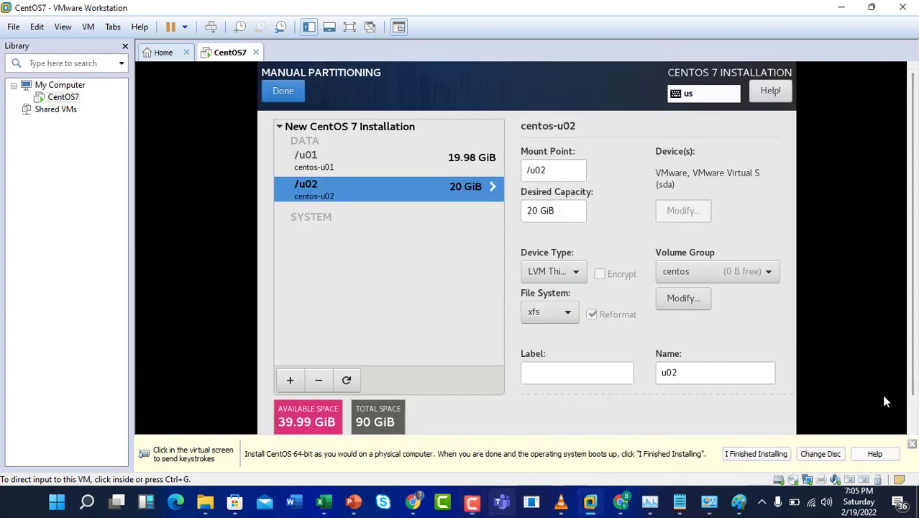
{"action": "left_click", "coordinate": [290, 381]}
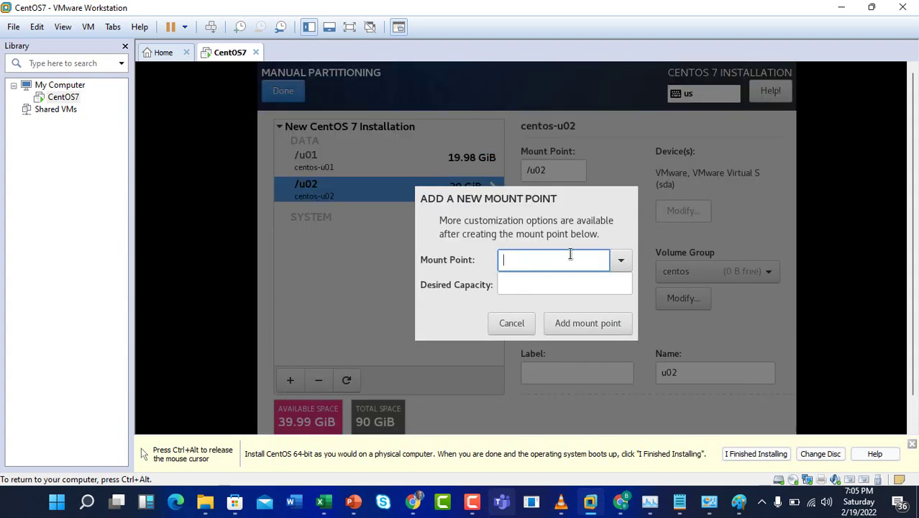
{"action": "left_click", "coordinate": [620, 260]}
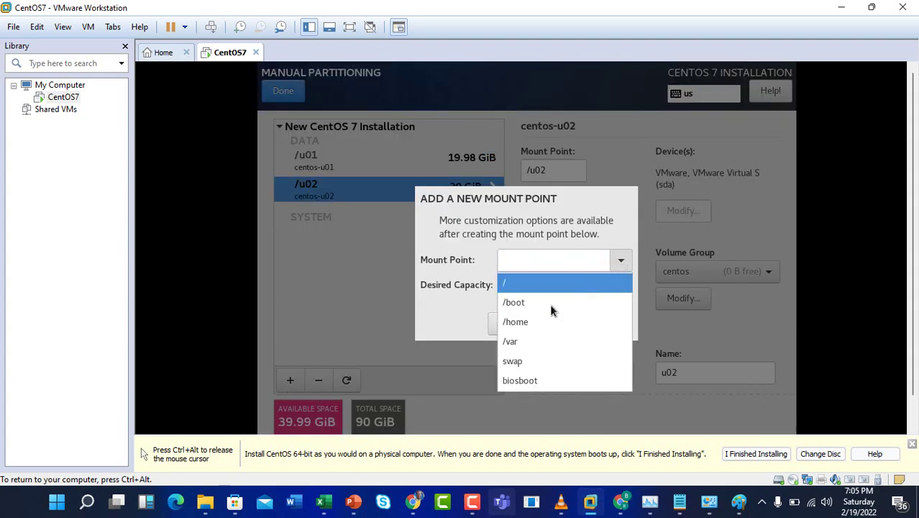
{"action": "left_click", "coordinate": [528, 284]}
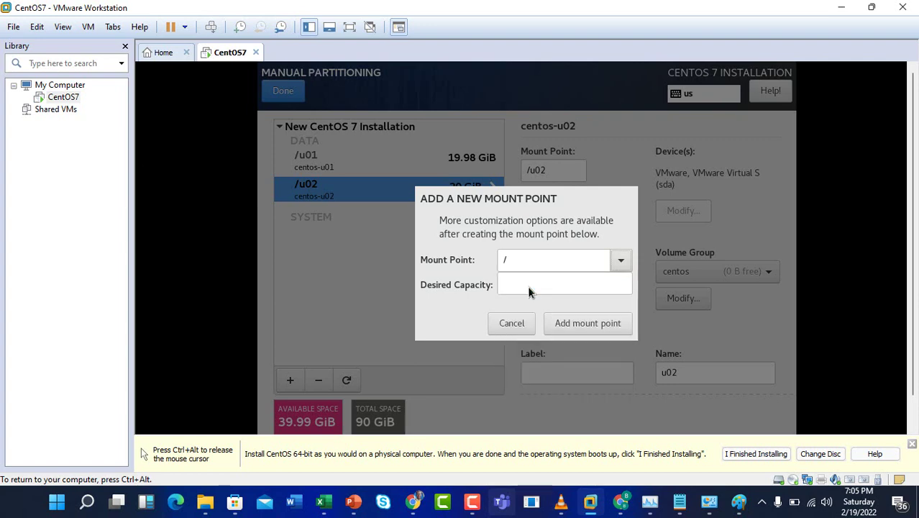
{"action": "left_click", "coordinate": [526, 284]}
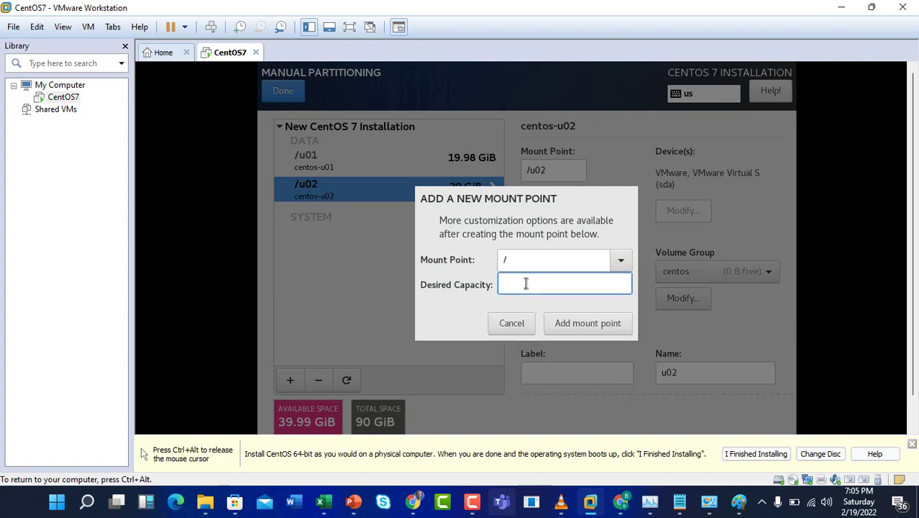
{"action": "type", "text": "1"}
{"action": "type", "text": "0"}
{"action": "left_click", "coordinate": [569, 323]}
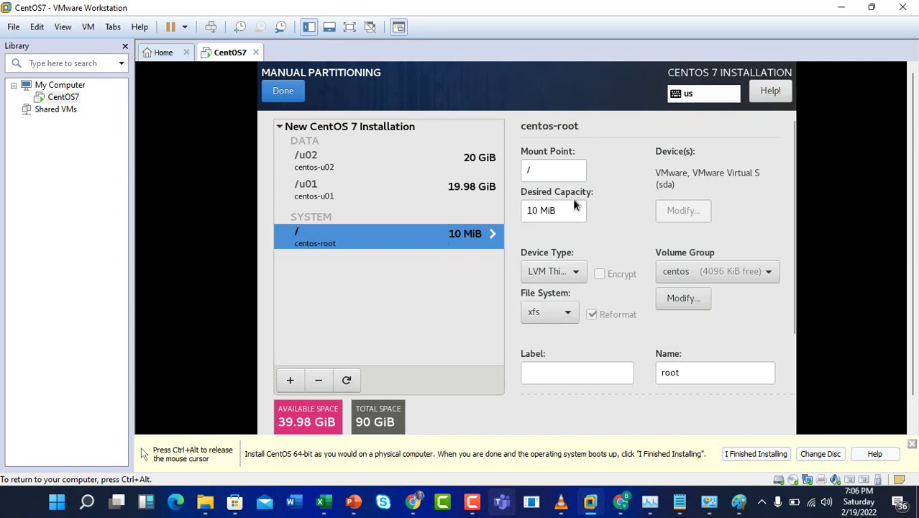
- Correct the root partition's capacity to 10 GiB and apply it
{"action": "left_click", "coordinate": [562, 209]}
{"action": "key", "text": "BackSpace"}
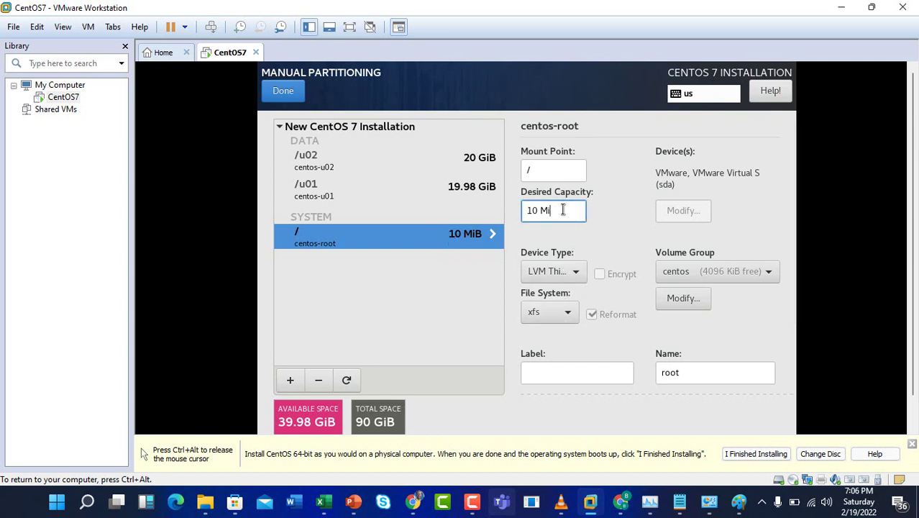
{"action": "key", "text": "BackSpace"}
{"action": "key", "text": "BackSpace"}
{"action": "key", "text": "BackSpace"}
{"action": "type", "text": "GUB"}
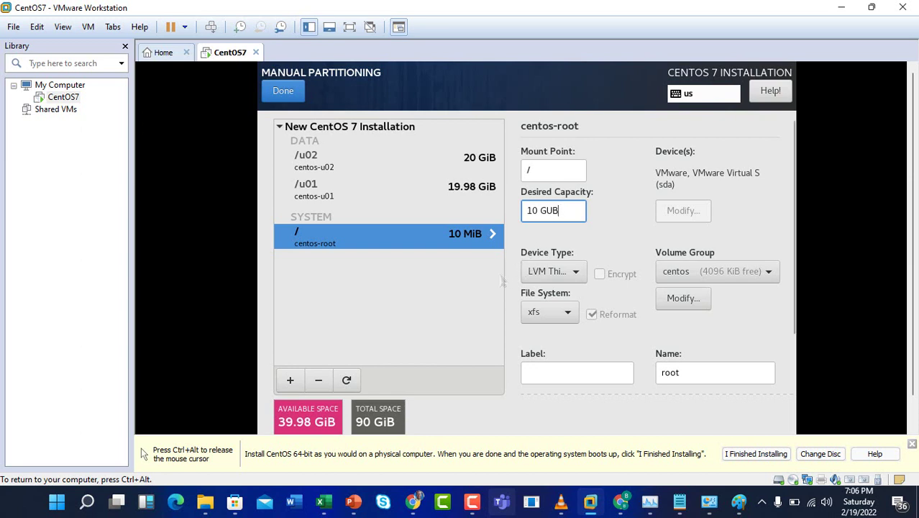
{"action": "key", "text": "BackSpace"}
{"action": "key", "text": "BackSpace"}
{"action": "type", "text": "I"}
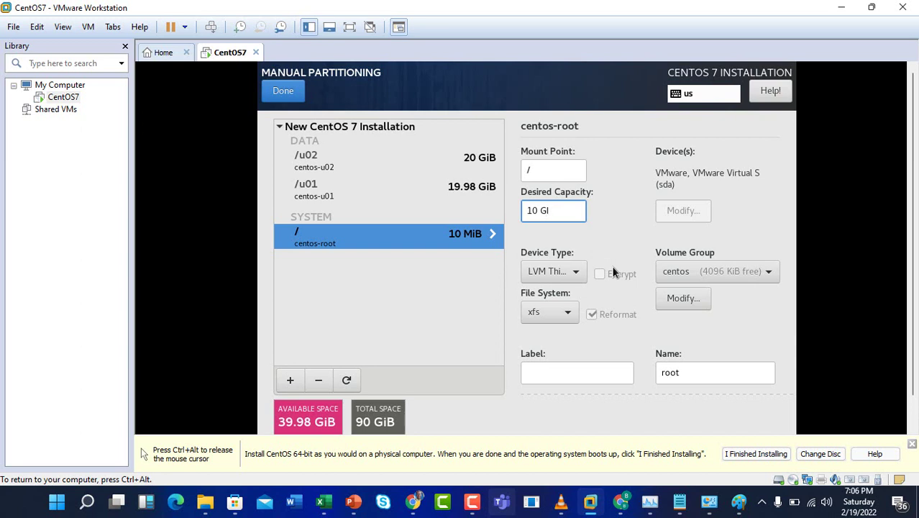
{"action": "type", "text": "B"}
{"action": "left_click", "coordinate": [602, 370]}
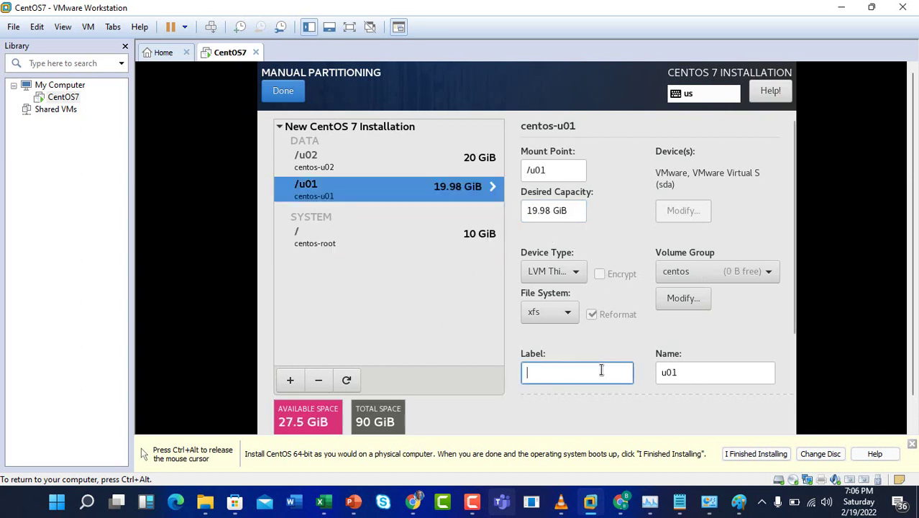
{"action": "left_click", "coordinate": [463, 222]}
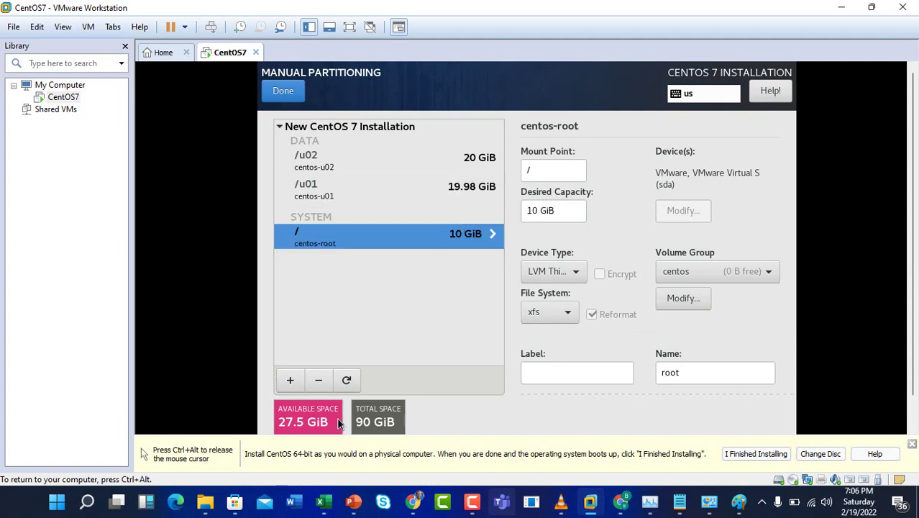
- Add a /home mount point with 10G capacity
{"action": "left_click", "coordinate": [290, 382]}
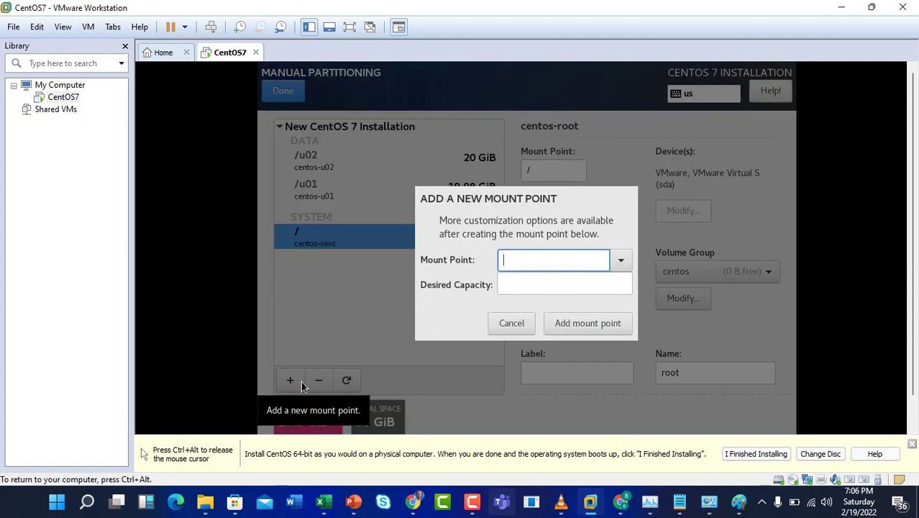
{"action": "left_click", "coordinate": [621, 261]}
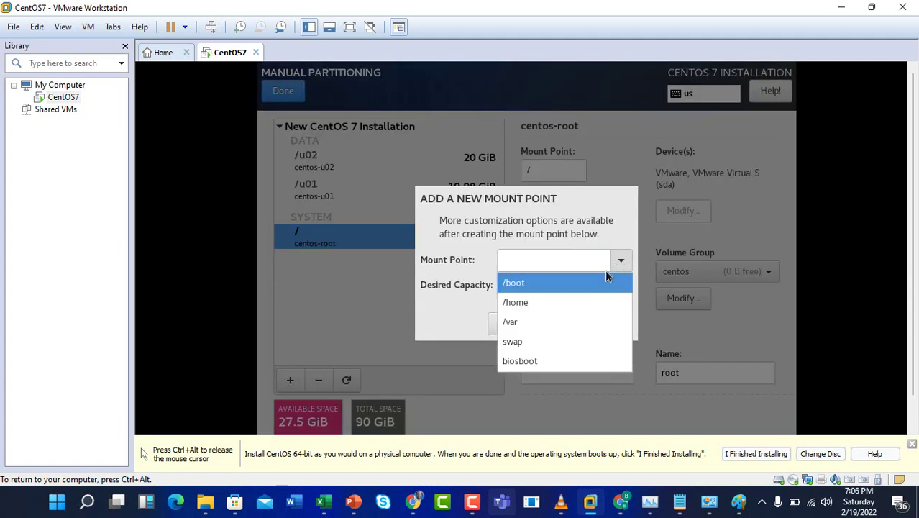
{"action": "left_click", "coordinate": [560, 303]}
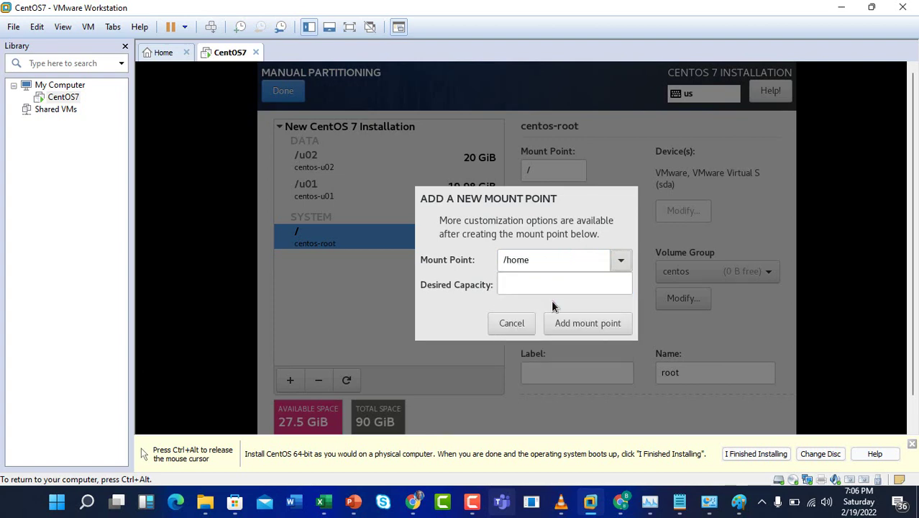
{"action": "left_click", "coordinate": [534, 285]}
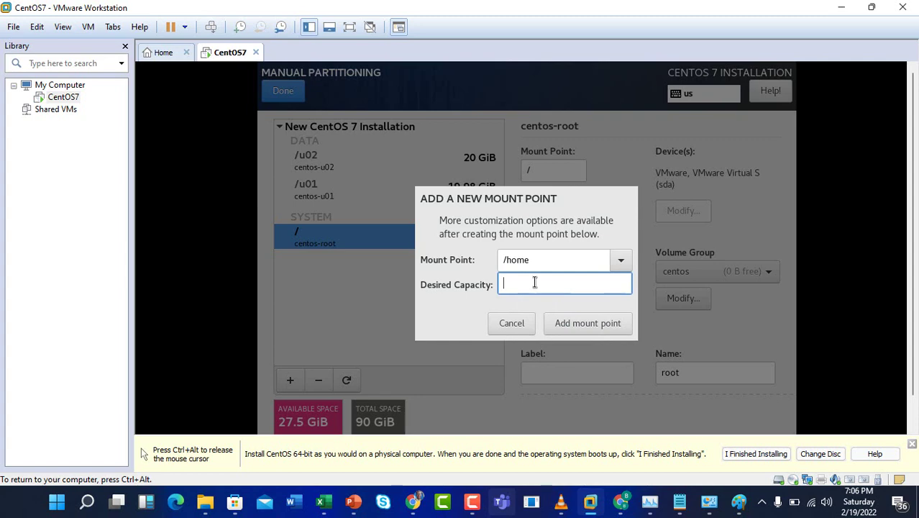
{"action": "type", "text": "10G"}
{"action": "left_click", "coordinate": [570, 321]}
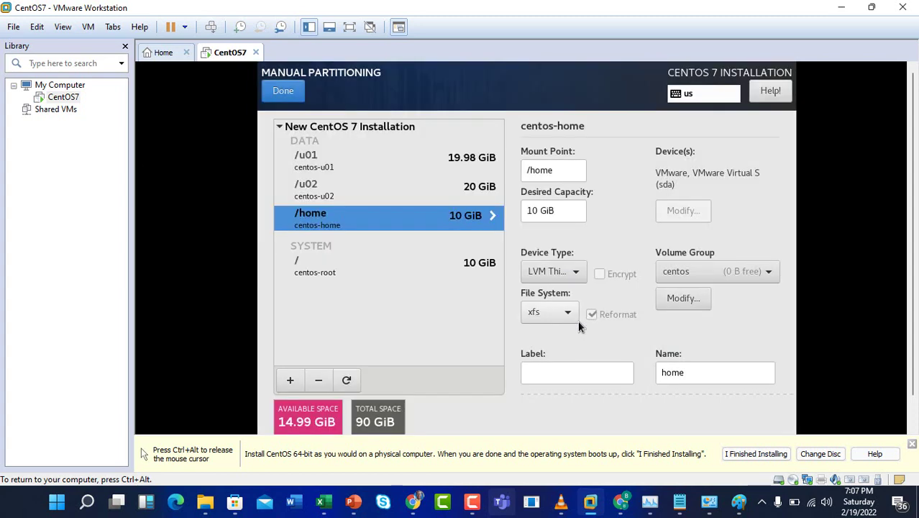
- Add a /boot mount point with 3G capacity
{"action": "left_click", "coordinate": [295, 381]}
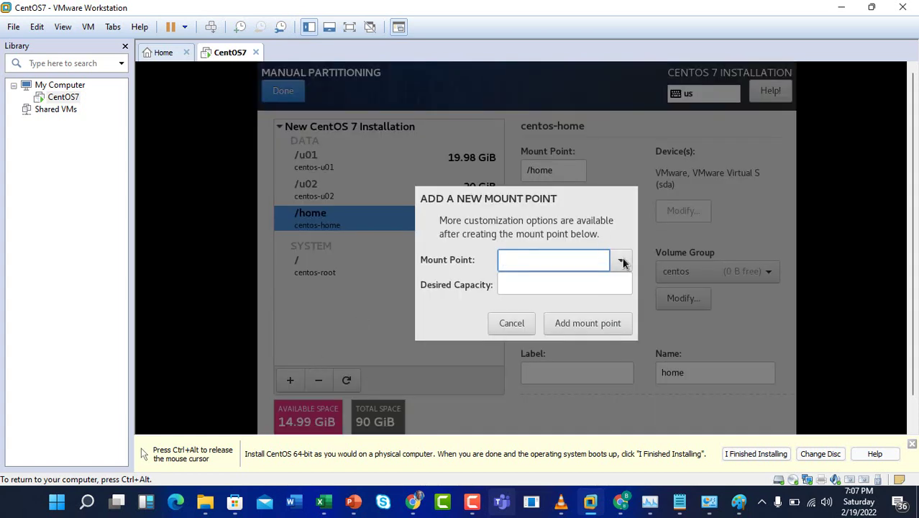
{"action": "left_click", "coordinate": [620, 262]}
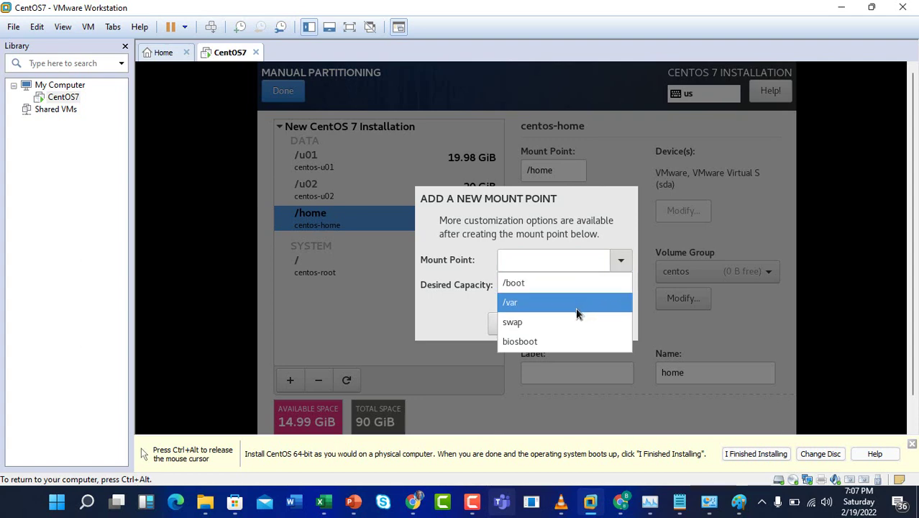
{"action": "left_click", "coordinate": [567, 288]}
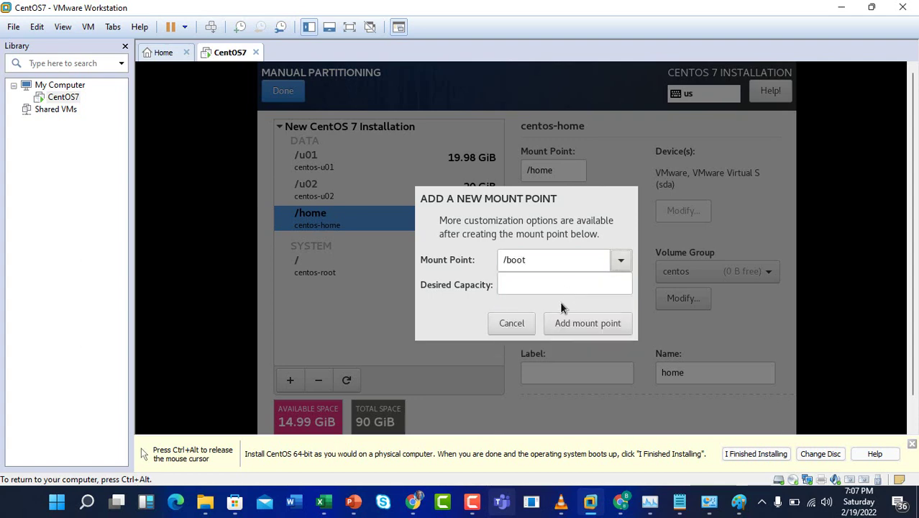
{"action": "left_click", "coordinate": [543, 284]}
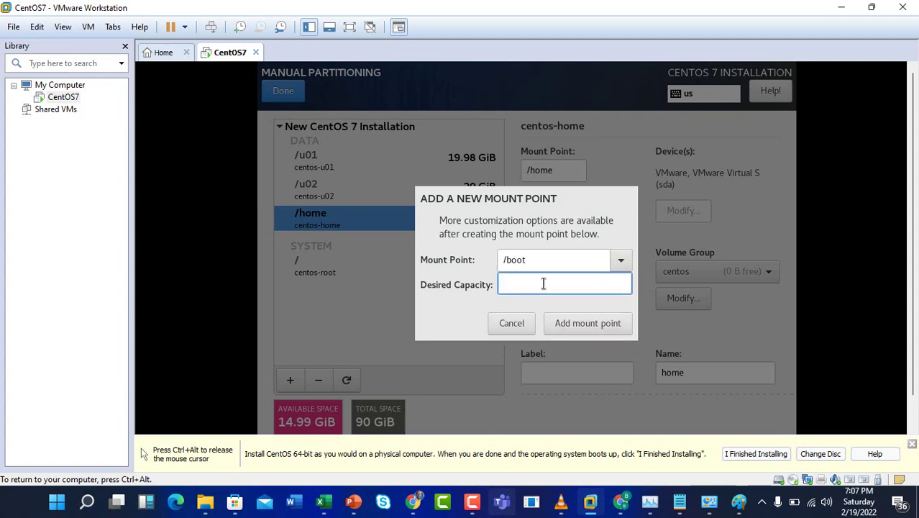
{"action": "type", "text": "3G"}
{"action": "left_click", "coordinate": [570, 324]}
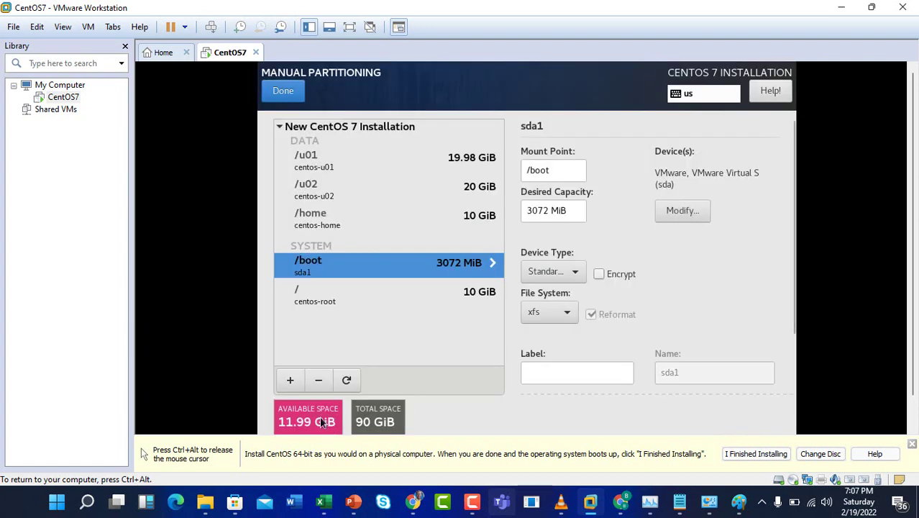
- Start a new mount point and select swap as its mount point
{"action": "left_click", "coordinate": [292, 380]}
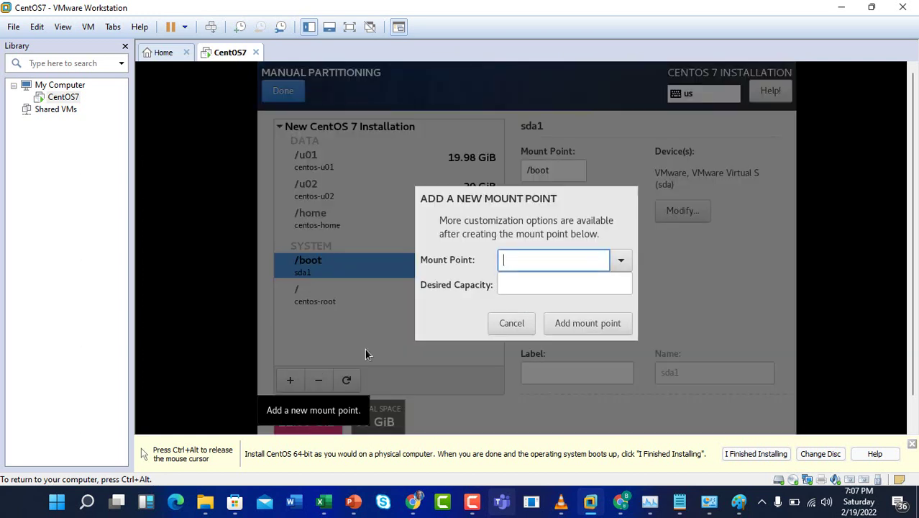
{"action": "left_click", "coordinate": [624, 261]}
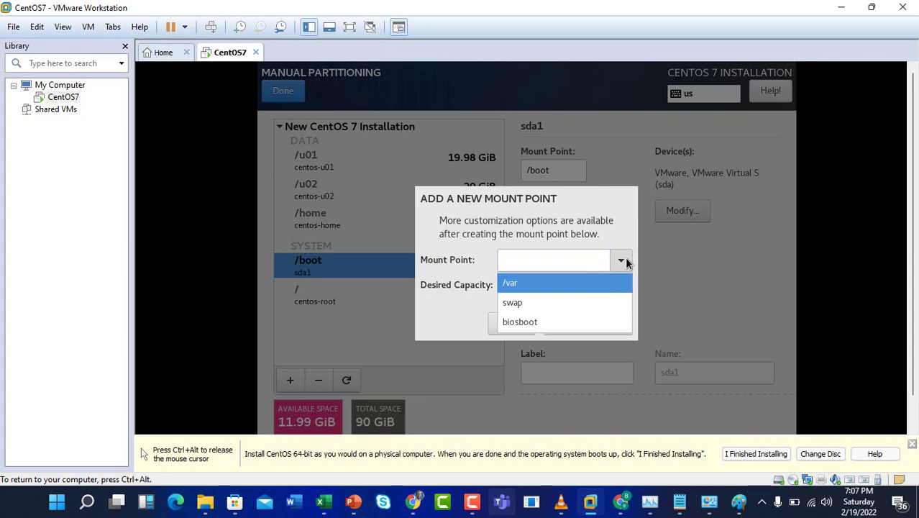
{"action": "left_click", "coordinate": [544, 288]}
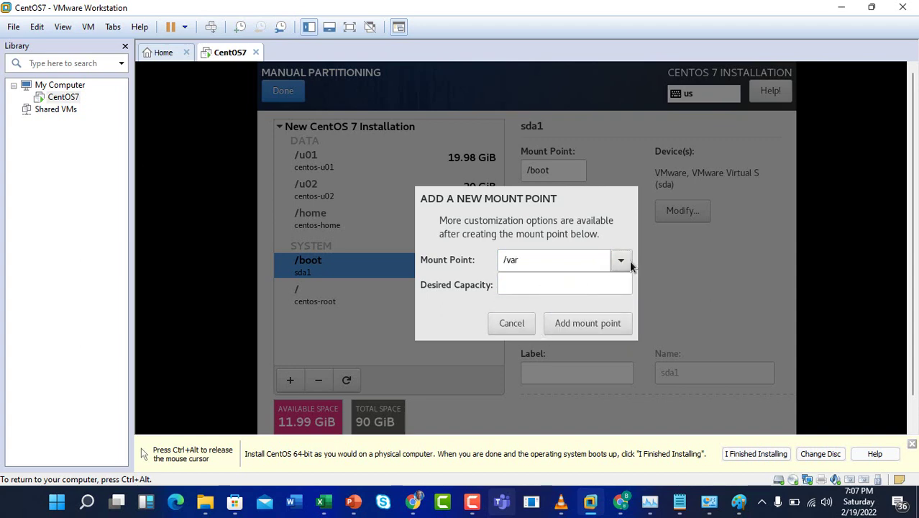
{"action": "left_click", "coordinate": [630, 260]}
{"action": "left_click", "coordinate": [533, 305]}
{"action": "left_click", "coordinate": [524, 288]}
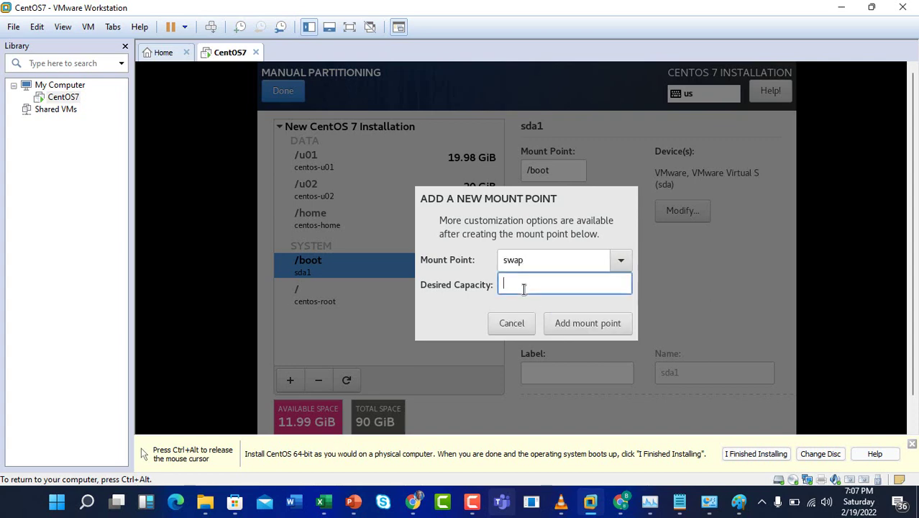
{"action": "left_click", "coordinate": [623, 262]}
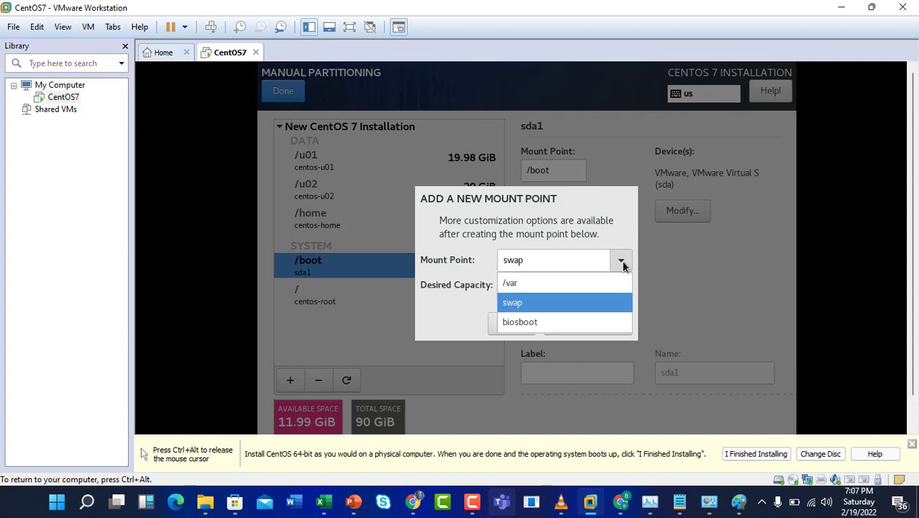
{"action": "left_click", "coordinate": [577, 298]}
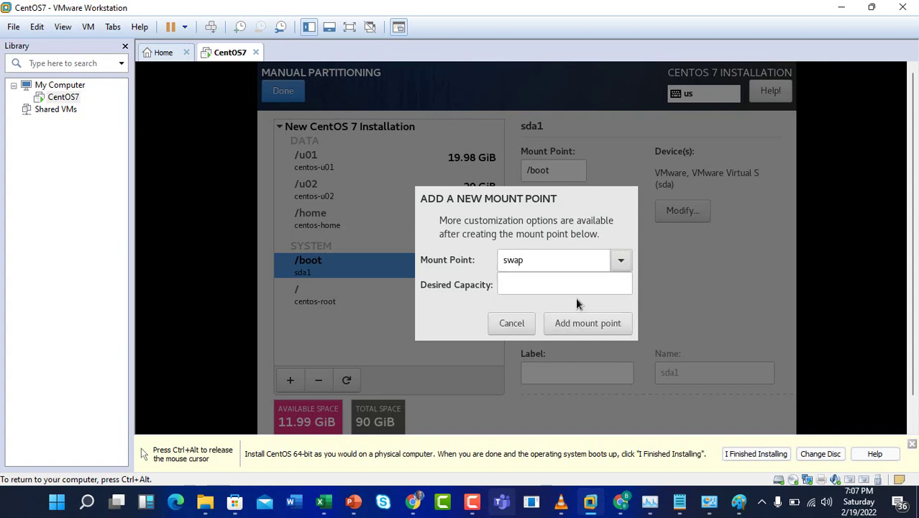
{"action": "left_click", "coordinate": [521, 285]}
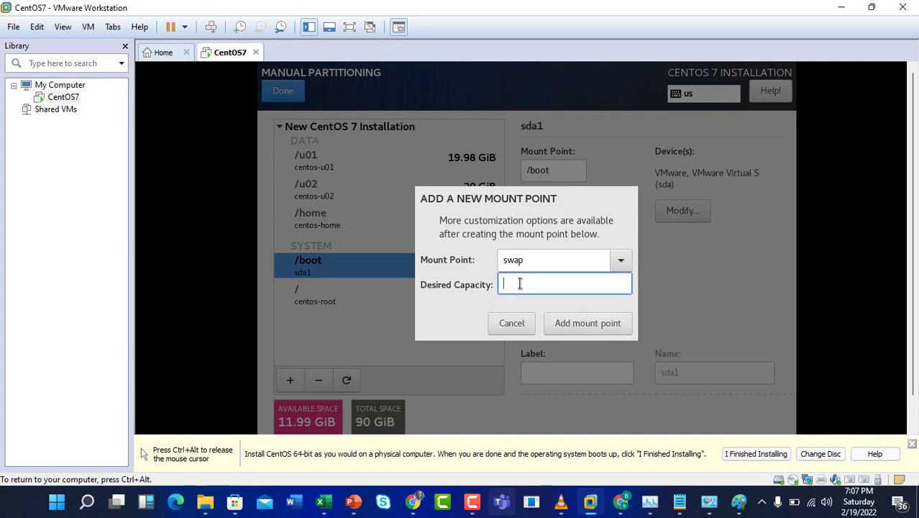
- Enter 3G as the swap capacity and add it, creating a 2464 MiB centos-swap volume
{"action": "type", "text": "3"}
{"action": "key", "text": "BackSpace"}
{"action": "type", "text": "3G"}
{"action": "left_click", "coordinate": [566, 324]}
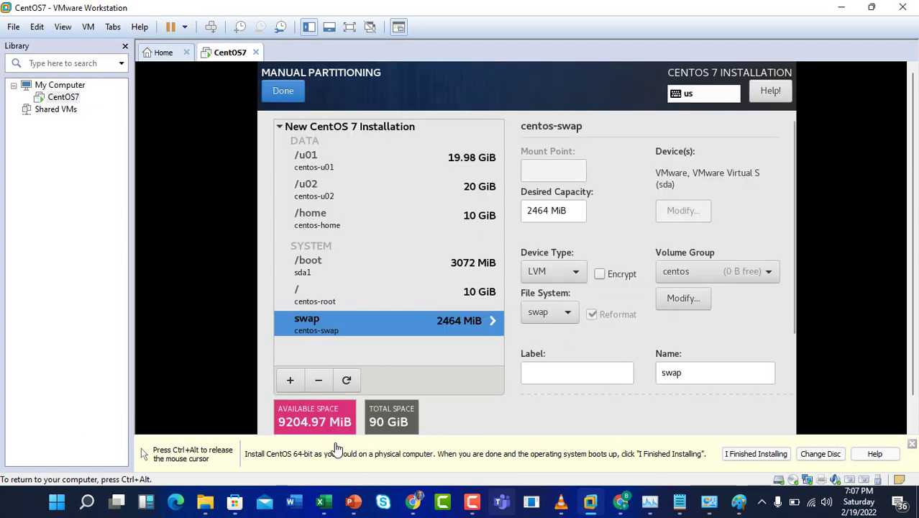
{"action": "left_click", "coordinate": [290, 381]}
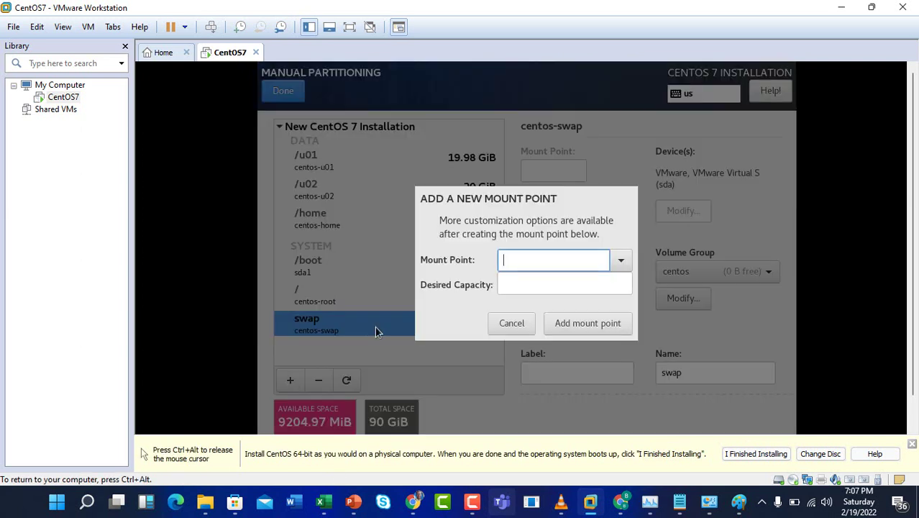
- Add a /var mount point with 3G capacity, creating a 3072 MiB centos-var volume
{"action": "left_click", "coordinate": [621, 262]}
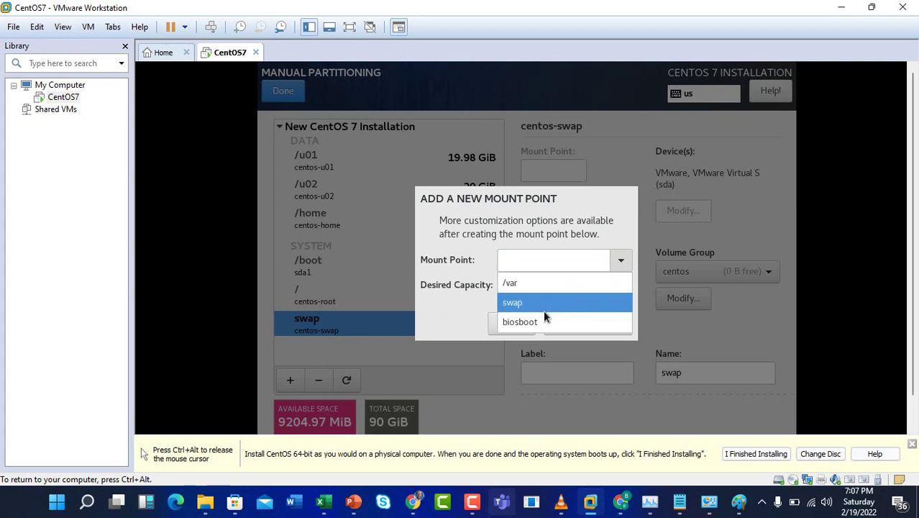
{"action": "left_click", "coordinate": [543, 283]}
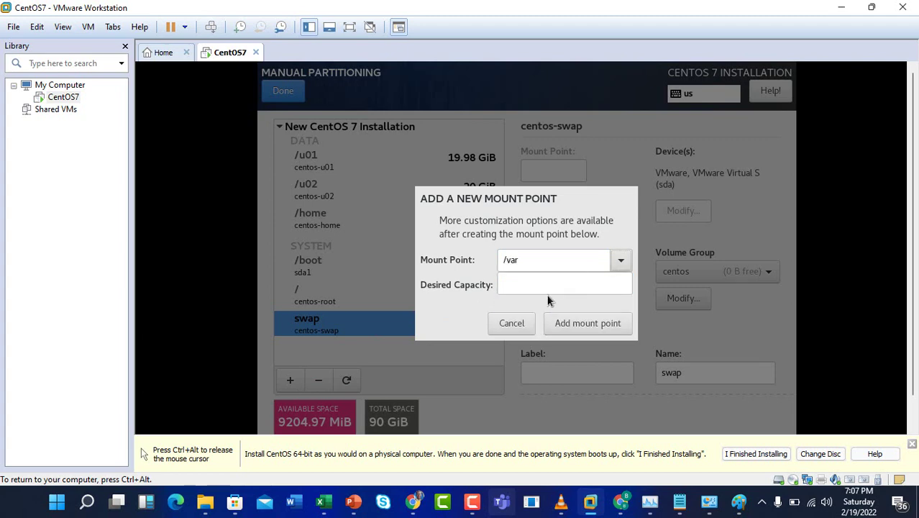
{"action": "left_click", "coordinate": [552, 283]}
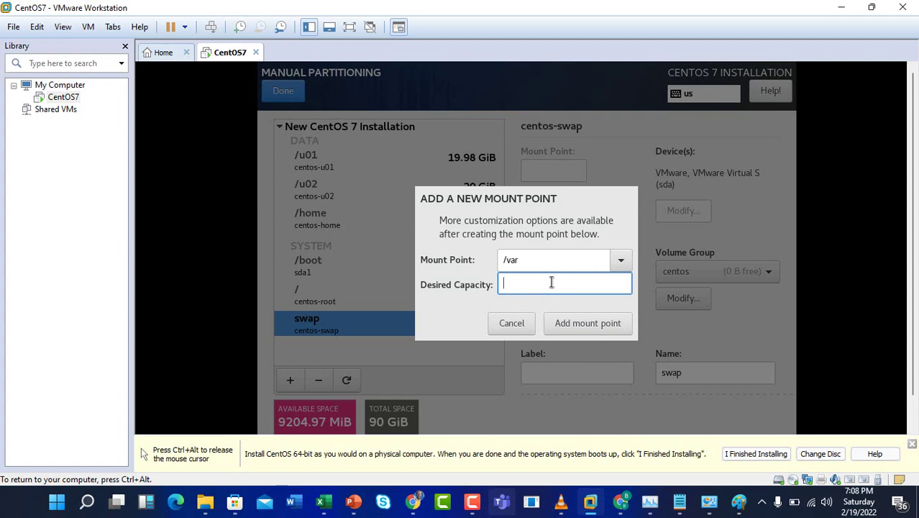
{"action": "type", "text": "3"}
{"action": "key", "text": "BackSpace"}
{"action": "type", "text": "3"}
{"action": "key", "text": "BackSpace"}
{"action": "type", "text": "3G"}
{"action": "left_click", "coordinate": [564, 326]}
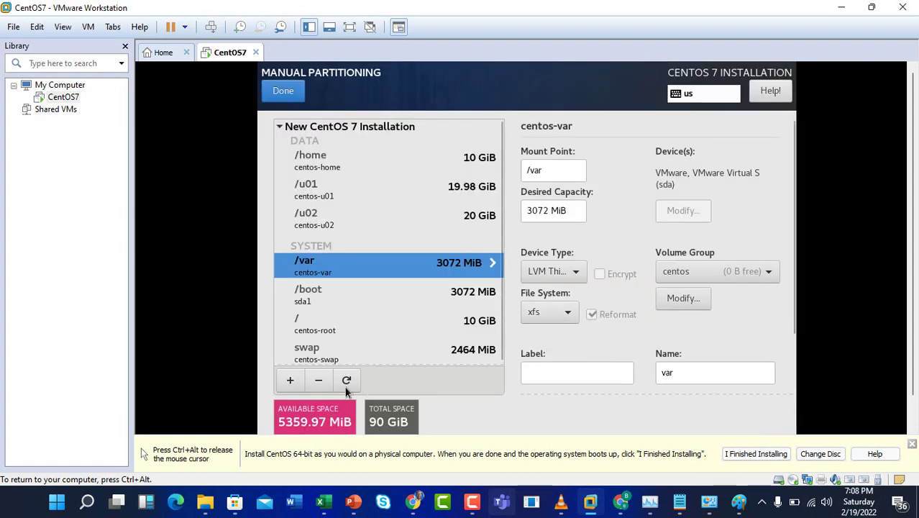
- Add another 2G of swap, leaving 3307.97 MiB available
{"action": "left_click", "coordinate": [290, 380]}
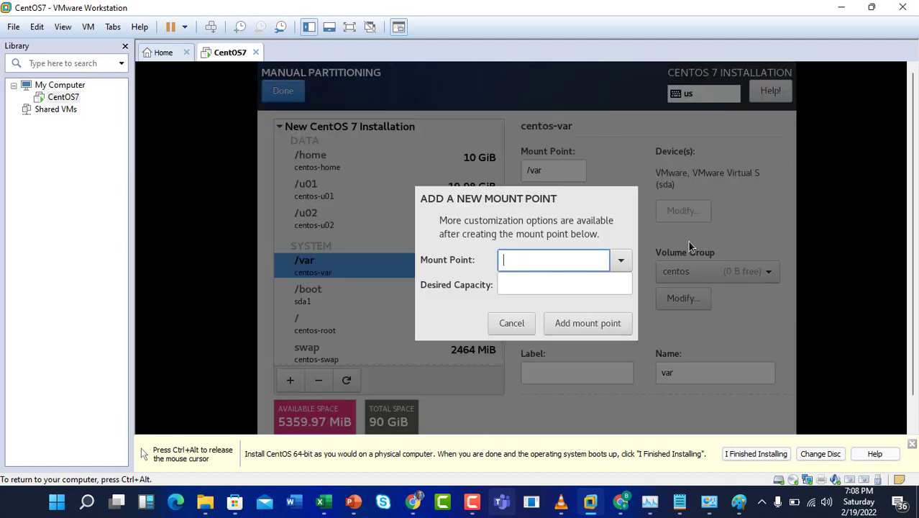
{"action": "left_click", "coordinate": [620, 266]}
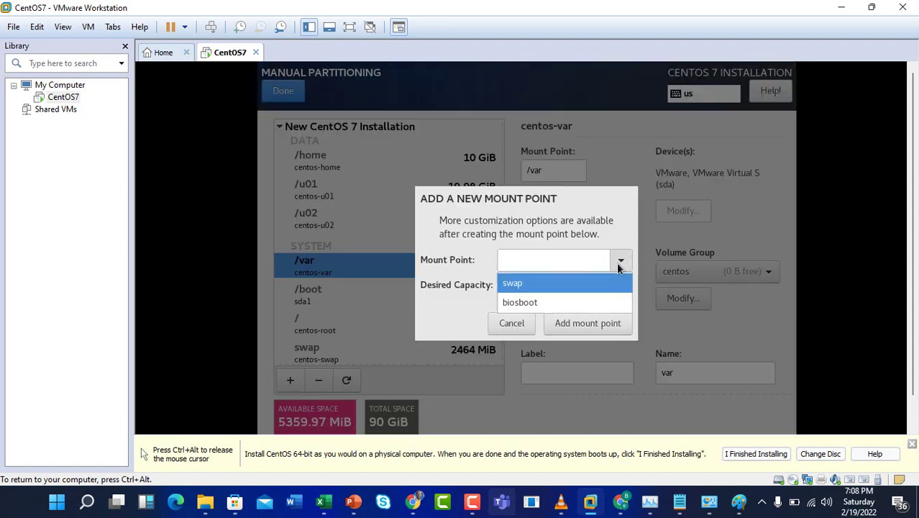
{"action": "left_click", "coordinate": [562, 287]}
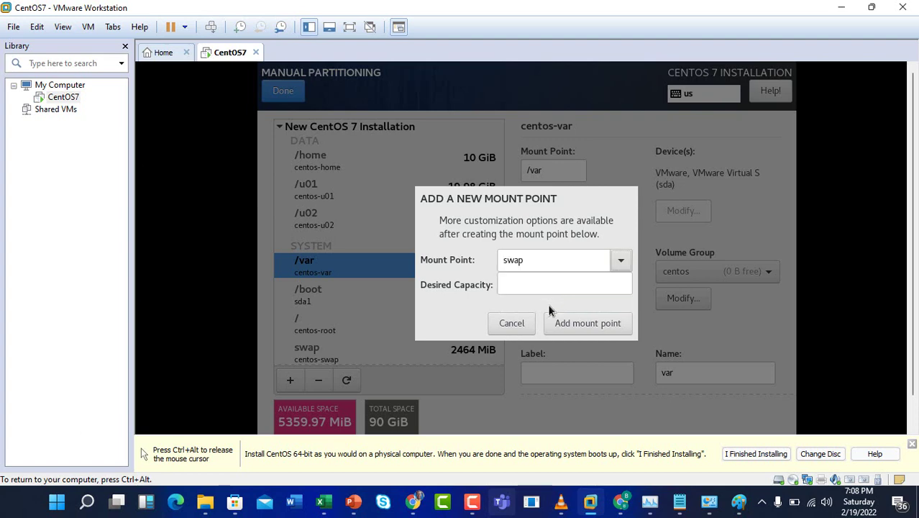
{"action": "left_click", "coordinate": [551, 285]}
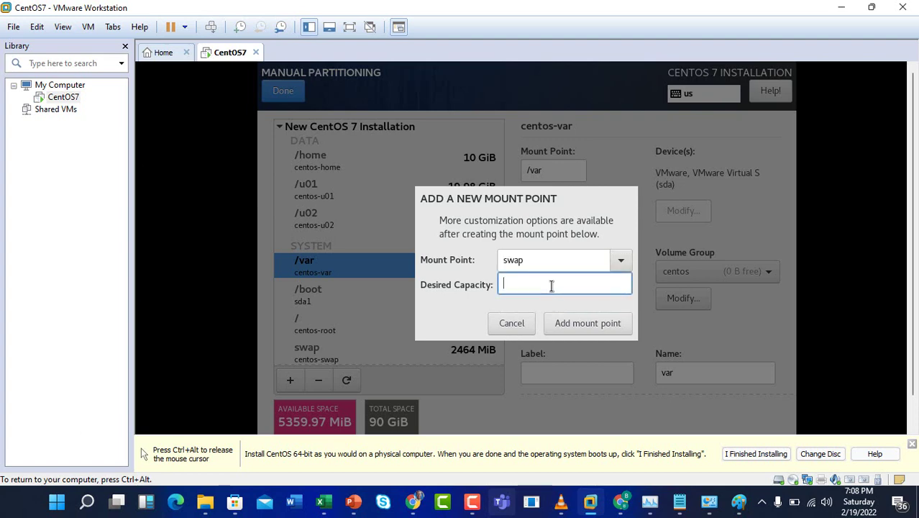
{"action": "type", "text": "2G"}
{"action": "left_click", "coordinate": [582, 324]}
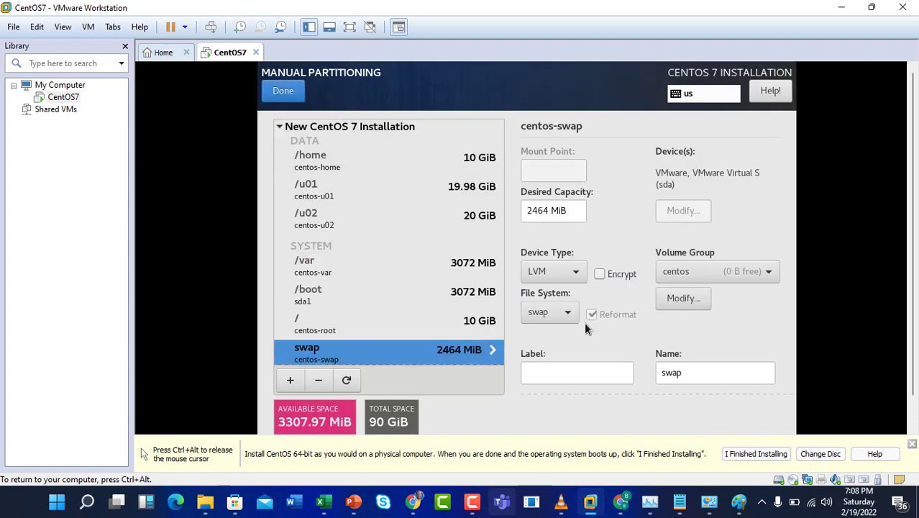
- Add a biosboot mount point with 2GB capacity, yielding a 2048 KiB BIOS Boot partition on sda1
{"action": "left_click", "coordinate": [300, 381]}
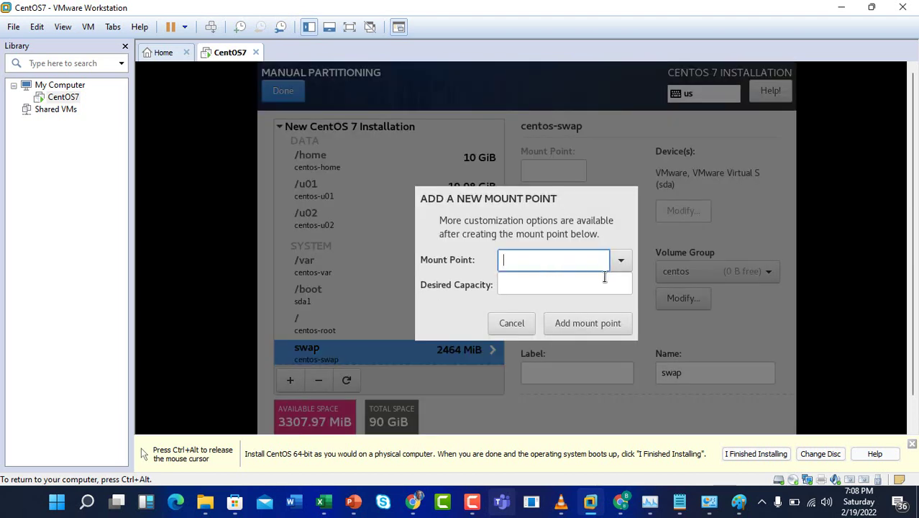
{"action": "left_click", "coordinate": [621, 261]}
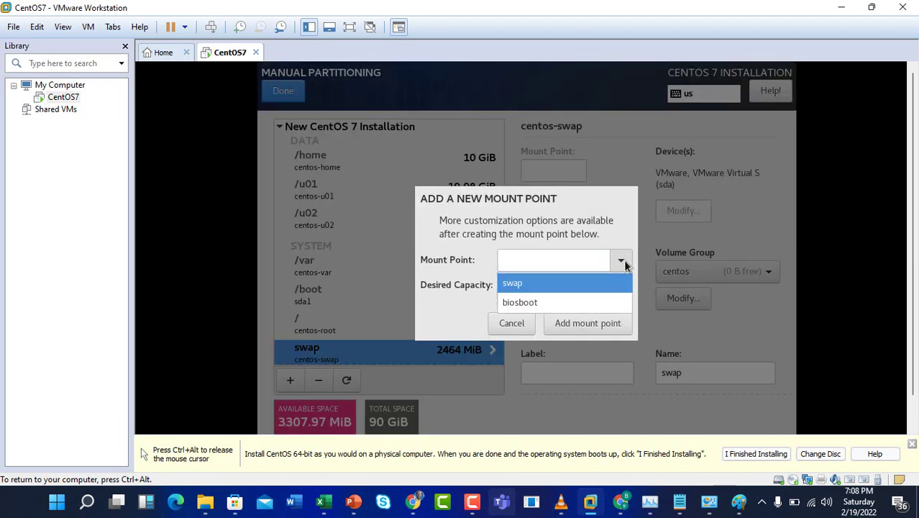
{"action": "left_click", "coordinate": [545, 303]}
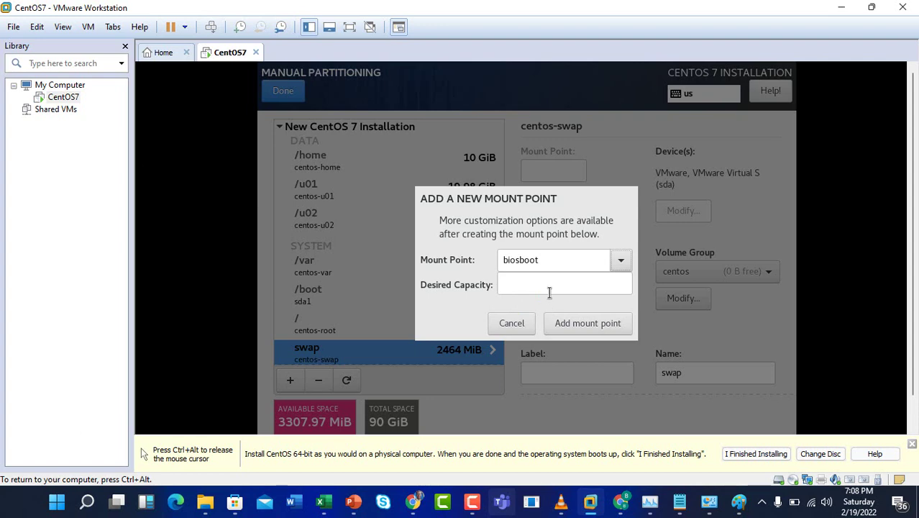
{"action": "left_click", "coordinate": [550, 287]}
{"action": "type", "text": "2"}
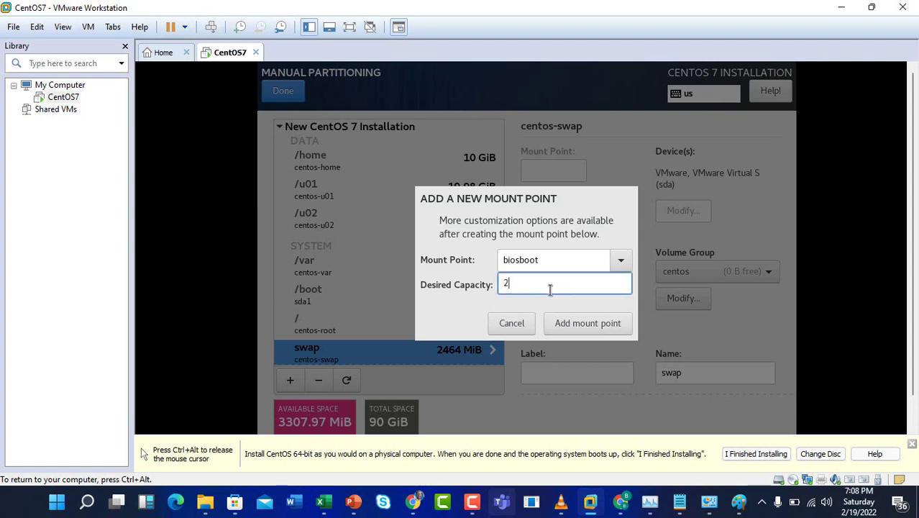
{"action": "type", "text": "GB"}
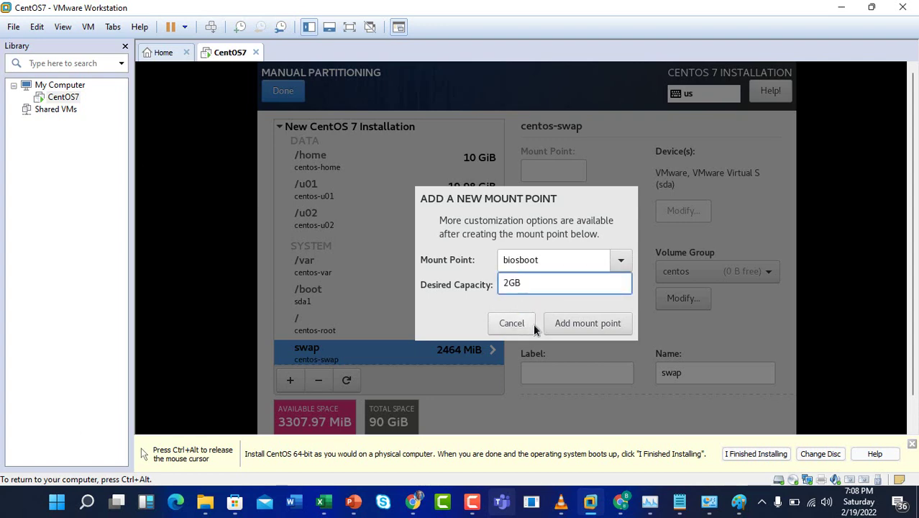
{"action": "left_click", "coordinate": [569, 325]}
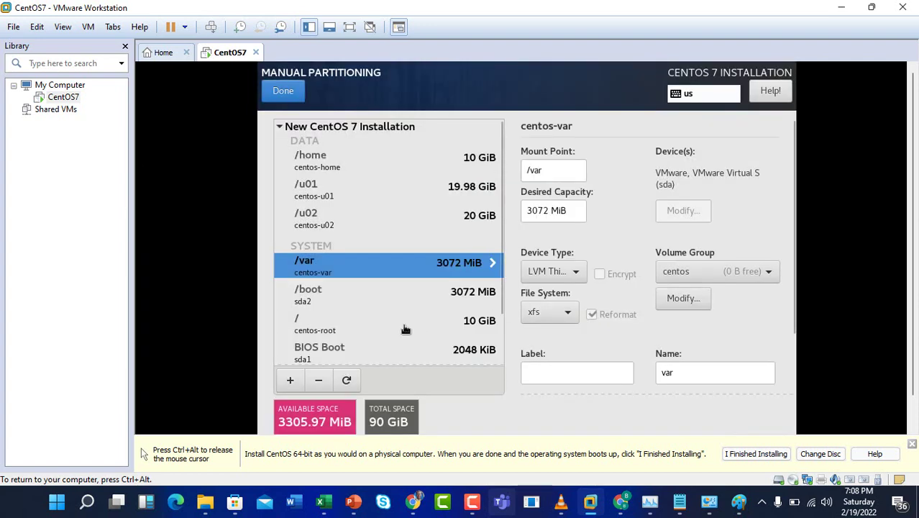
{"action": "scroll", "coordinate": [405, 329], "scroll_direction": "down", "scroll_amount": 2}
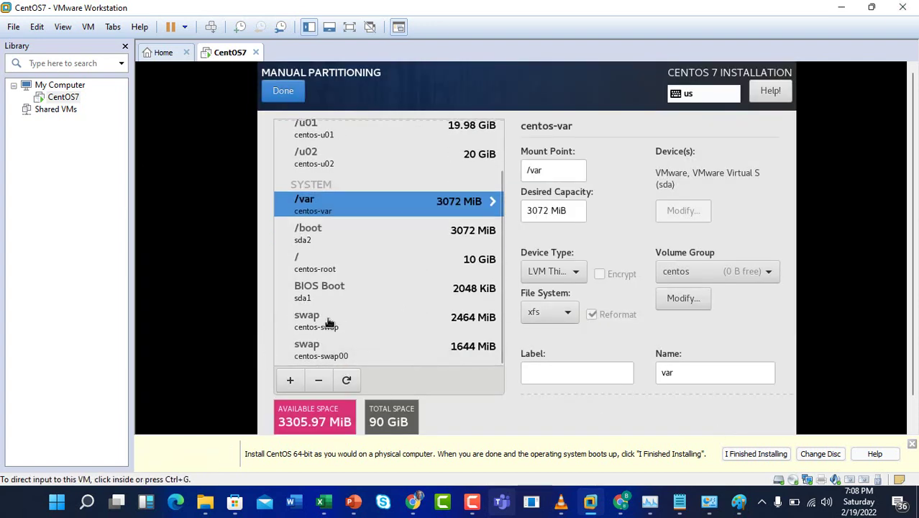
{"action": "scroll", "coordinate": [328, 321], "scroll_direction": "up", "scroll_amount": 2}
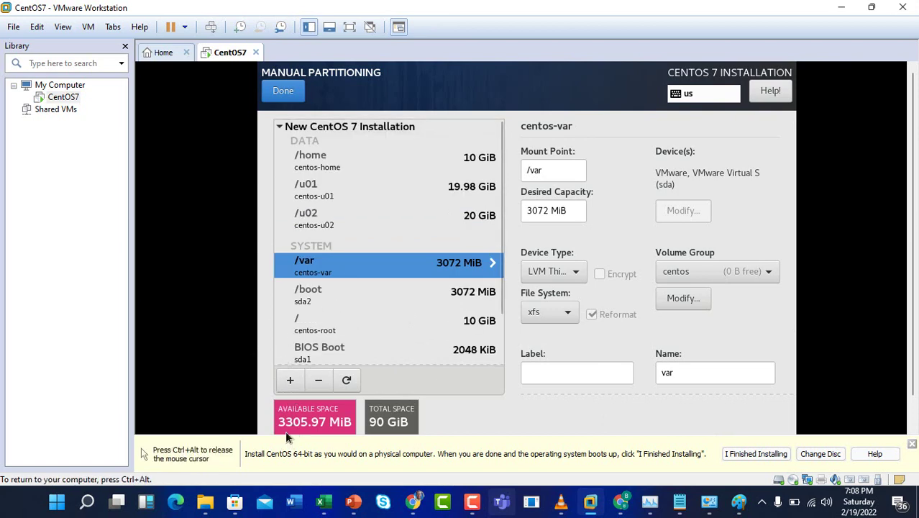
{"action": "left_click", "coordinate": [290, 380]}
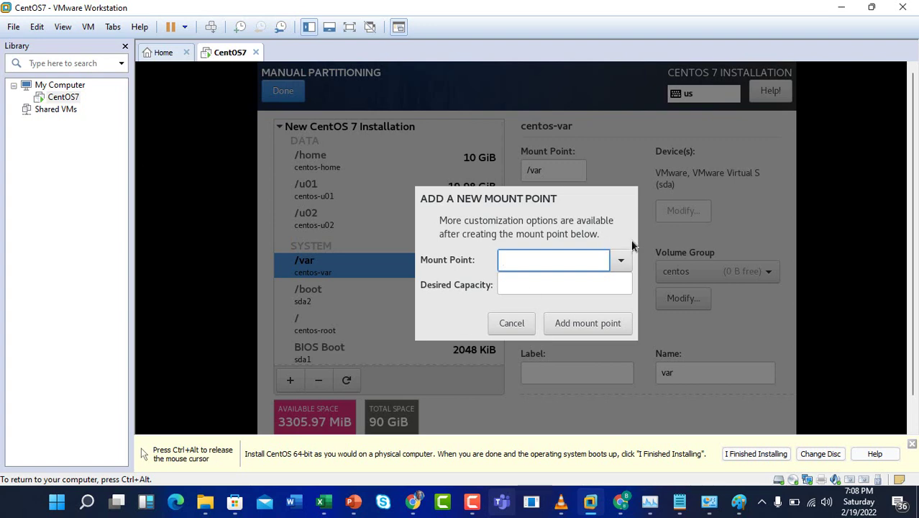
- Discard the new mount point and grow /u01 to 22.56 GiB, leaving 992.5 KiB free
{"action": "left_click", "coordinate": [515, 321]}
{"action": "scroll", "coordinate": [407, 284], "scroll_direction": "down", "scroll_amount": 2}
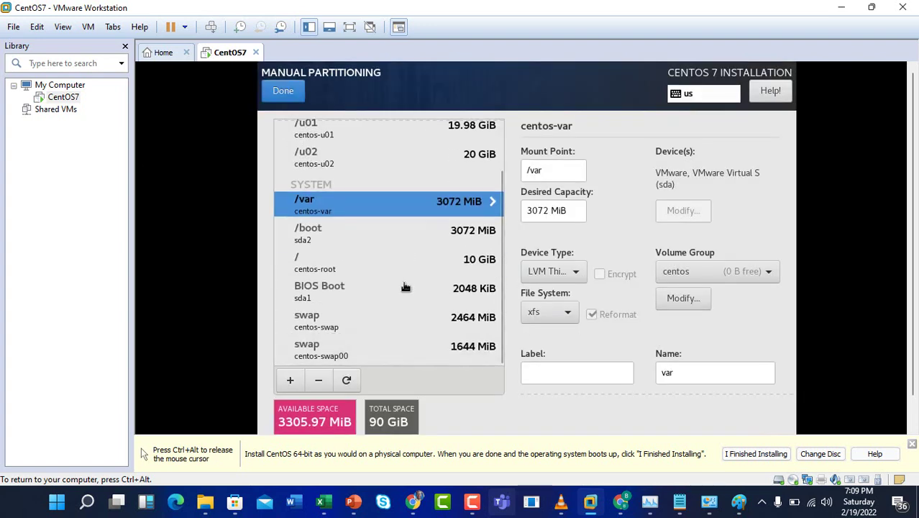
{"action": "scroll", "coordinate": [405, 286], "scroll_direction": "up", "scroll_amount": 2}
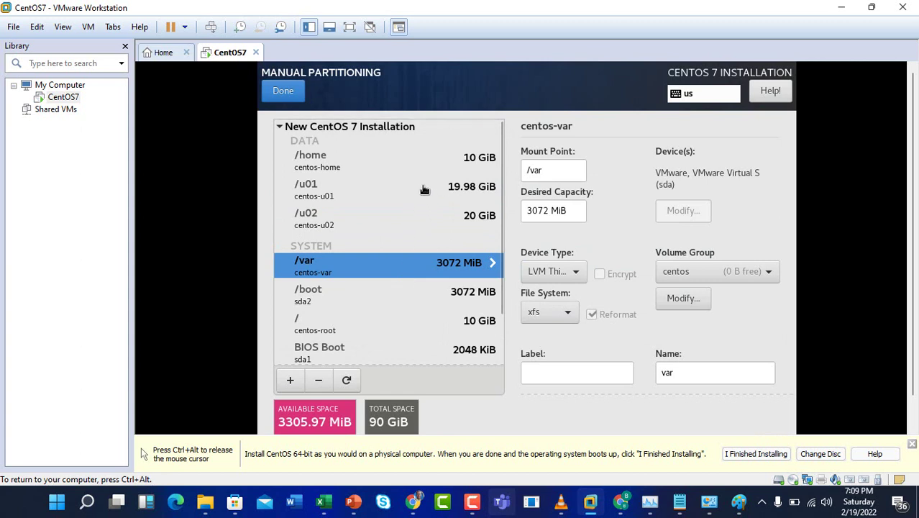
{"action": "left_click", "coordinate": [482, 193]}
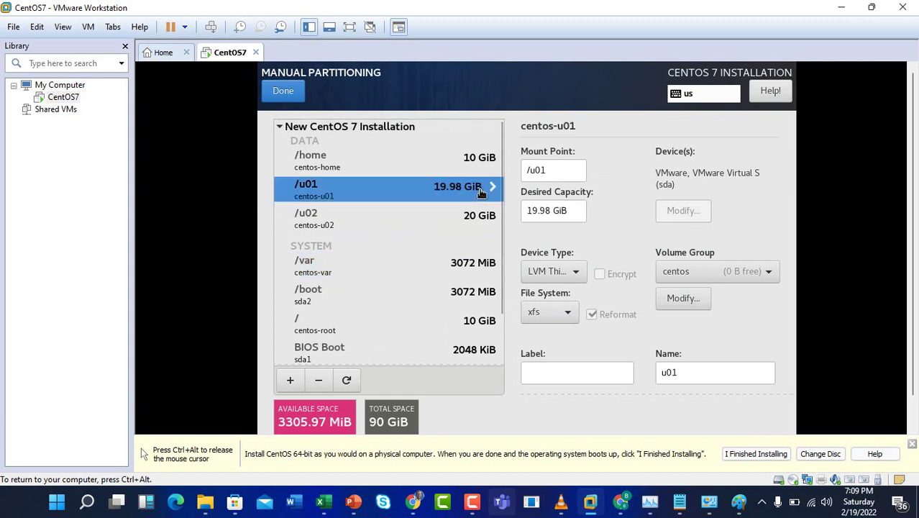
{"action": "left_click", "coordinate": [536, 210]}
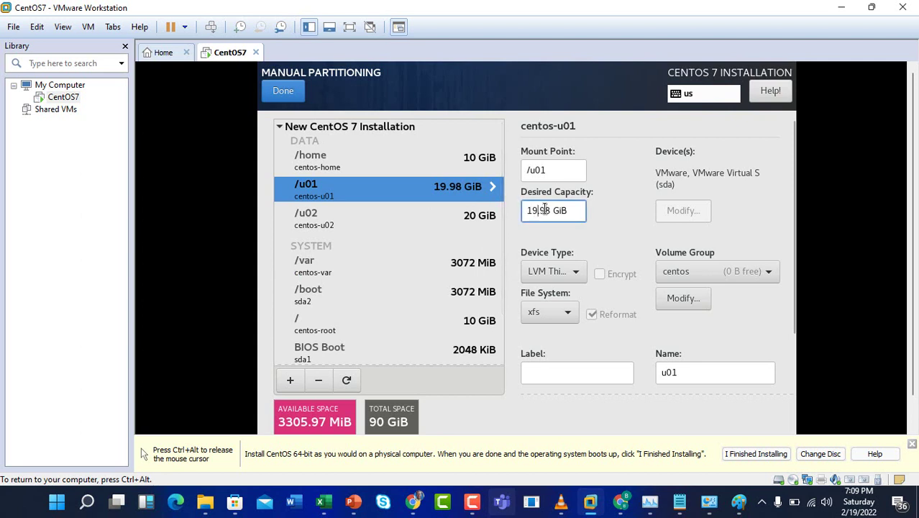
{"action": "key", "text": "BackSpace"}
{"action": "key", "text": "BackSpace"}
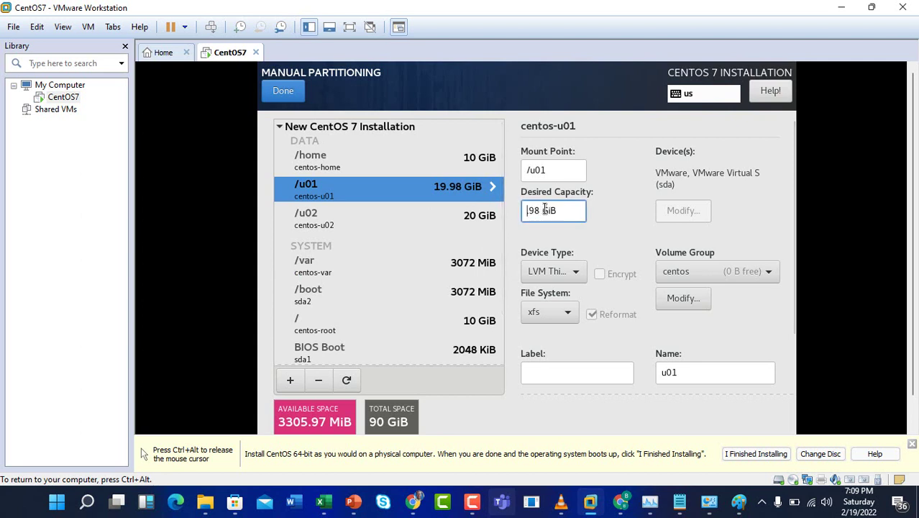
{"action": "type", "text": "22"}
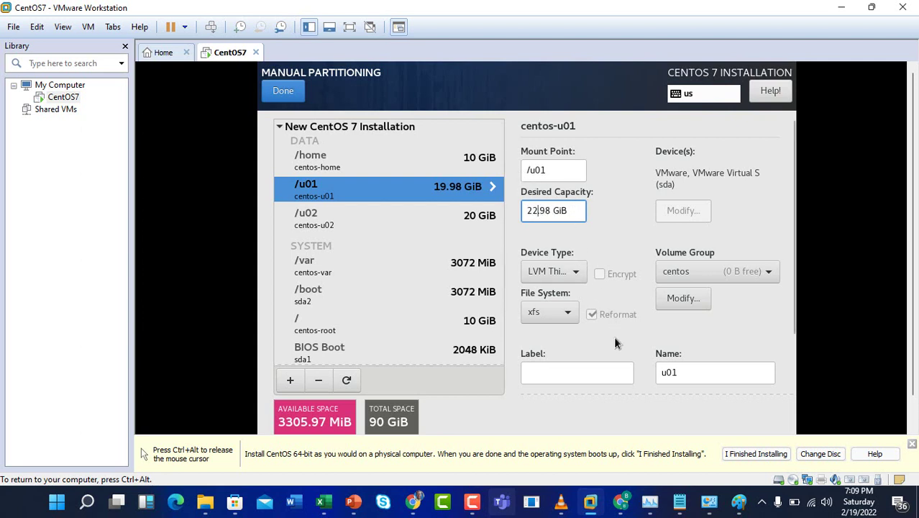
{"action": "type", "text": "."}
{"action": "left_click", "coordinate": [593, 369]}
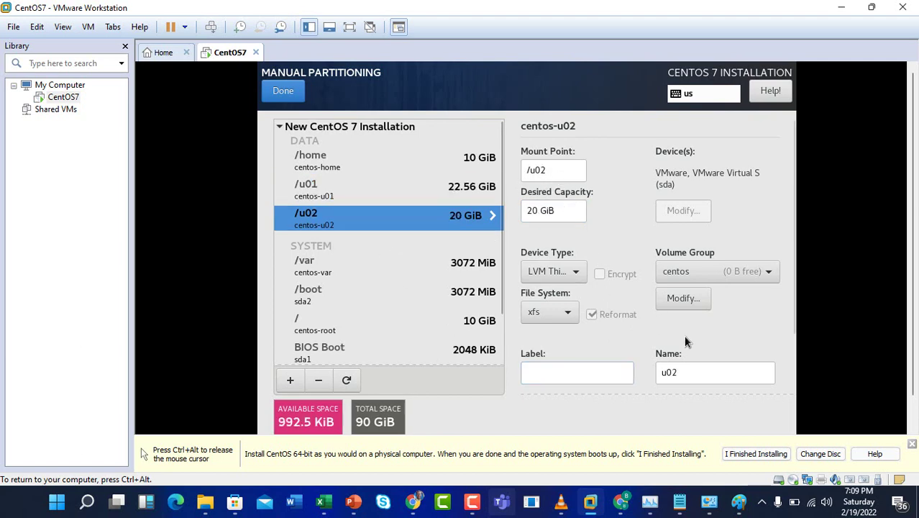
- Accept the custom partitioning changes and leave the Kdump settings enabled as they are
{"action": "left_click", "coordinate": [420, 352]}
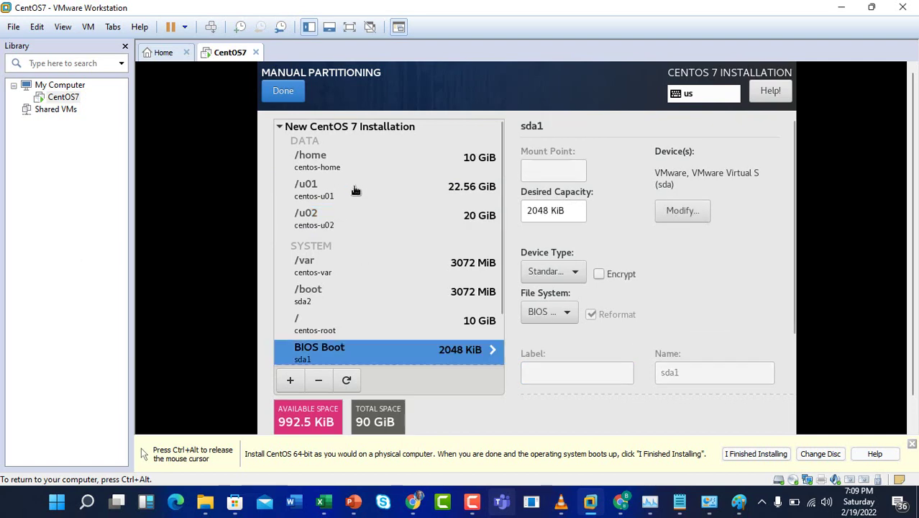
{"action": "left_click", "coordinate": [285, 95]}
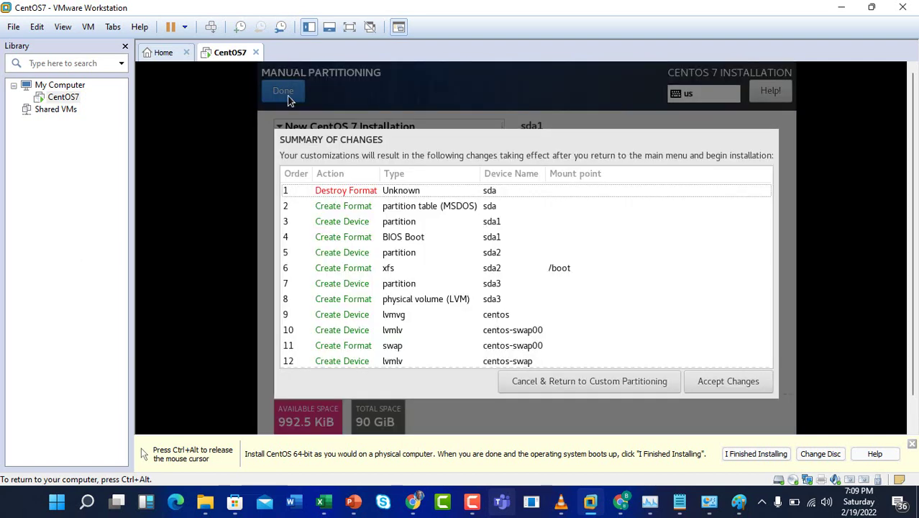
{"action": "left_click", "coordinate": [728, 382]}
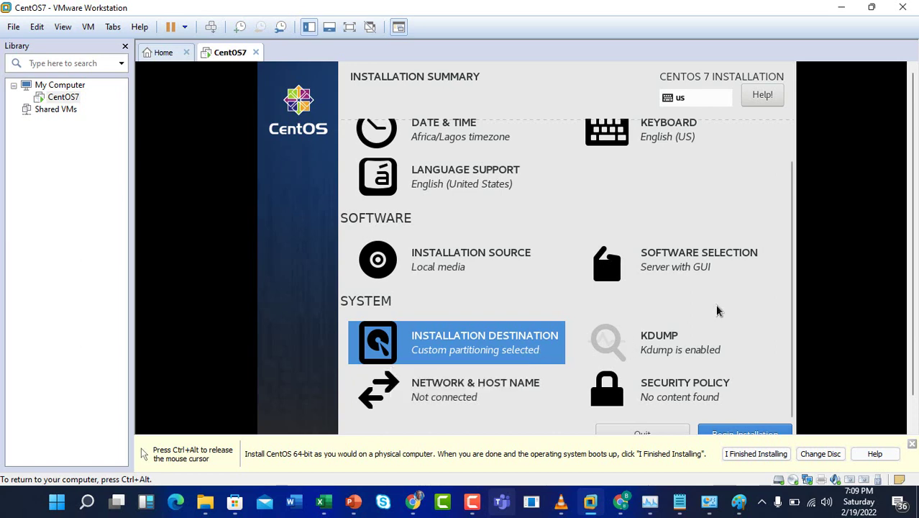
{"action": "left_click", "coordinate": [671, 349]}
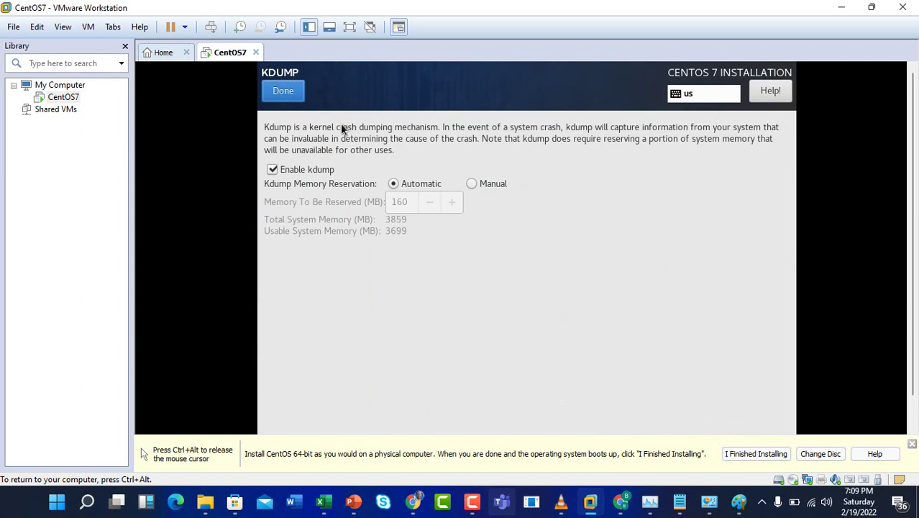
{"action": "left_click", "coordinate": [285, 93]}
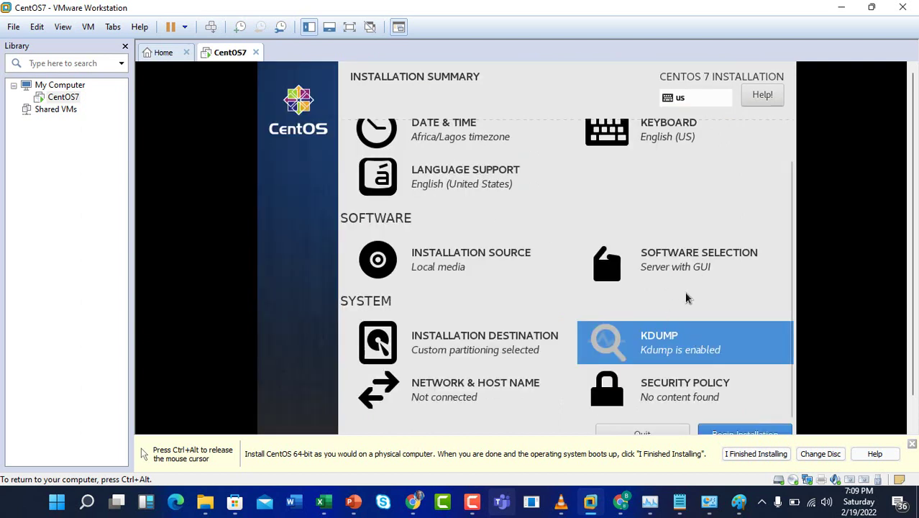
- Replace the existing host name with centos7bash
{"action": "left_click", "coordinate": [470, 392]}
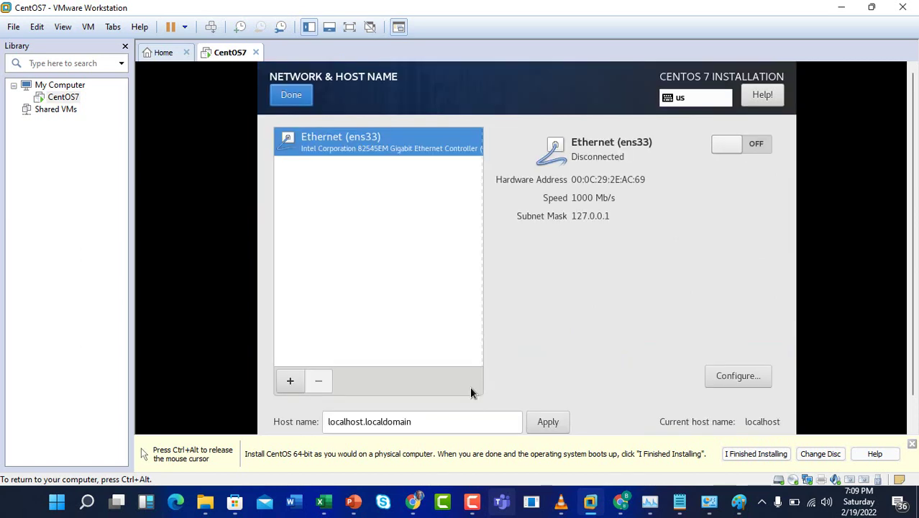
{"action": "left_click_drag", "start_coordinate": [441, 425], "coordinate": [316, 422]}
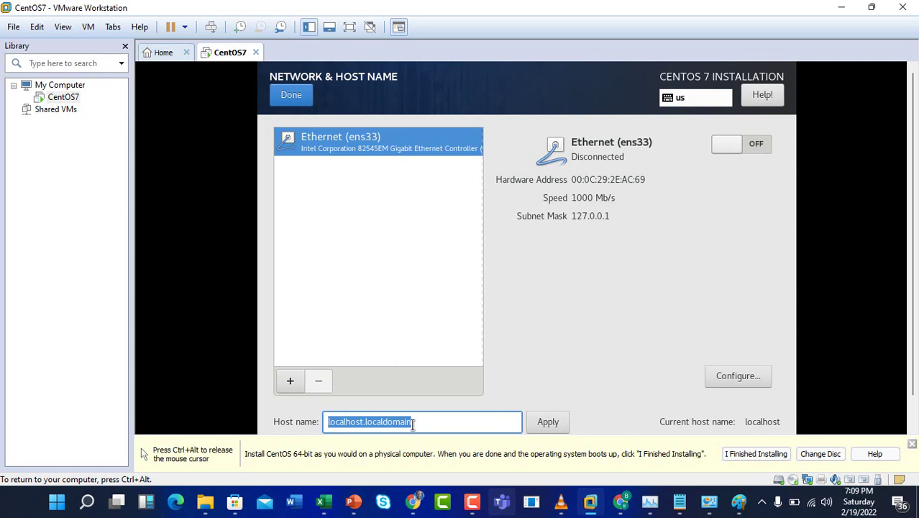
{"action": "type", "text": "CENT"}
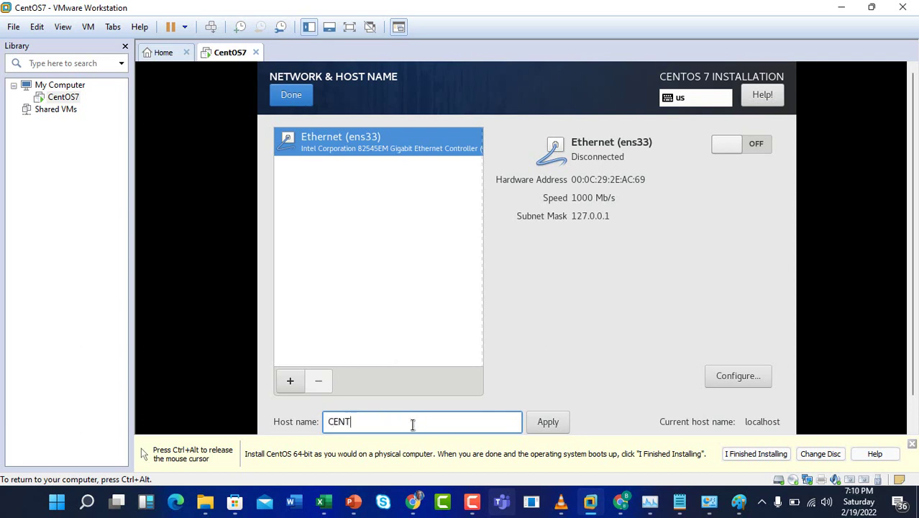
{"action": "type", "text": "O"}
{"action": "key", "text": "BackSpace"}
{"action": "key", "text": "BackSpace"}
{"action": "key", "text": "BackSpace"}
{"action": "key", "text": "BackSpace"}
{"action": "key", "text": "BackSpace"}
{"action": "type", "text": "centos"}
{"action": "type", "text": "7bash"}
- Turn on Ethernet ens33 so it connects at 192.168.72.128
{"action": "left_click", "coordinate": [736, 143]}
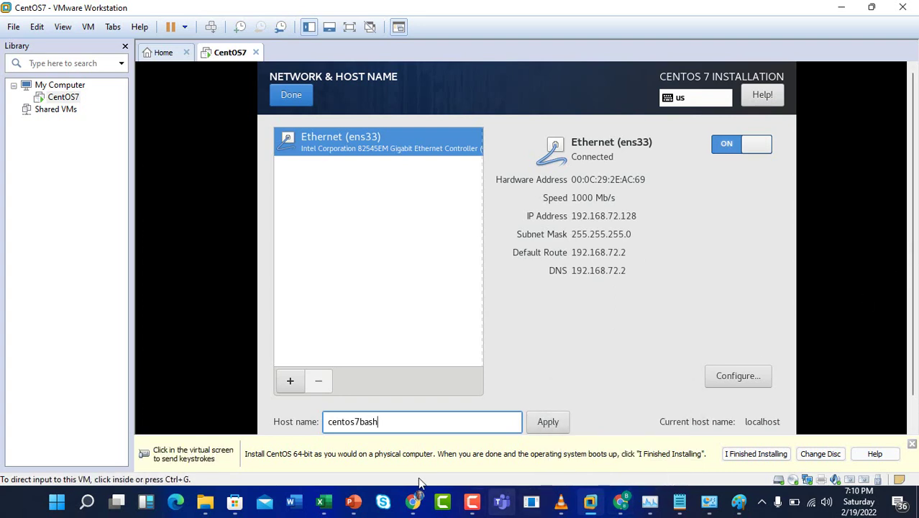
{"action": "right_click", "coordinate": [317, 497]}
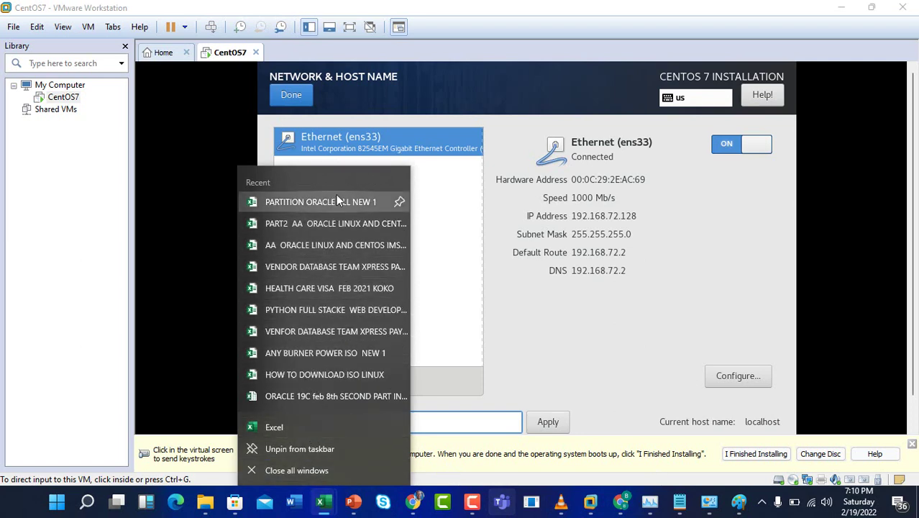
{"action": "key", "text": "Escape"}
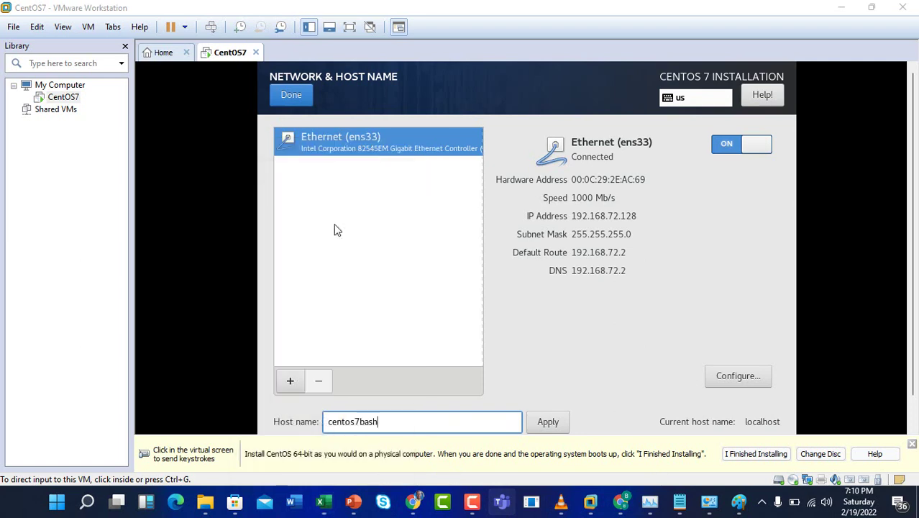
- Add a new worksheet in the Excel workbook and name it 'partion'
{"action": "left_click", "coordinate": [325, 503]}
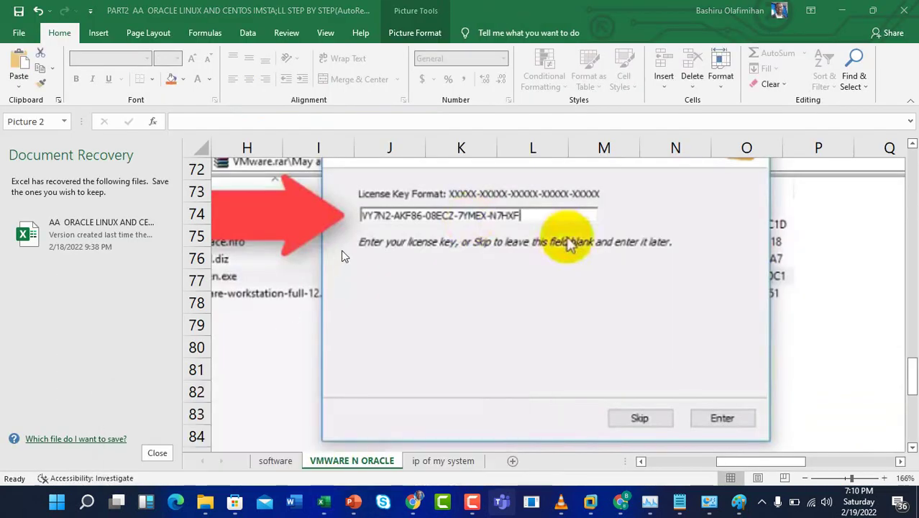
{"action": "scroll", "coordinate": [339, 250], "scroll_direction": "down", "scroll_amount": 11}
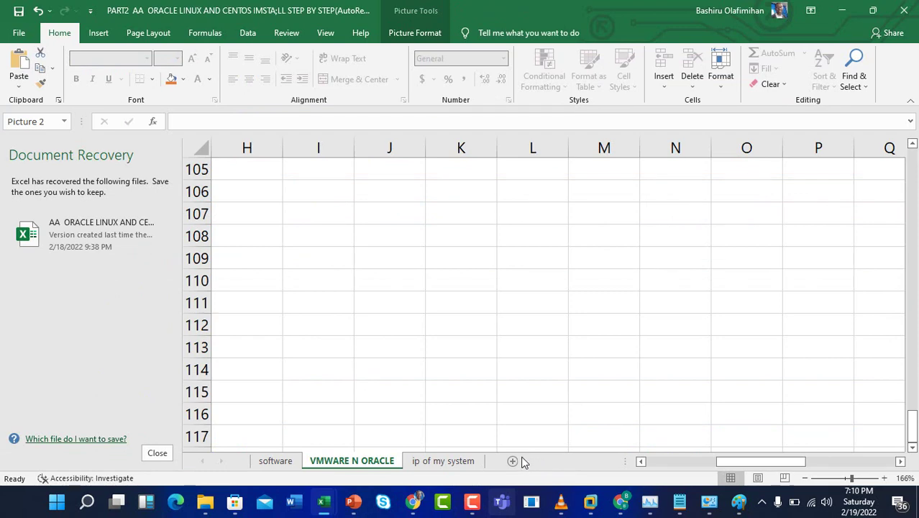
{"action": "left_click", "coordinate": [513, 461]}
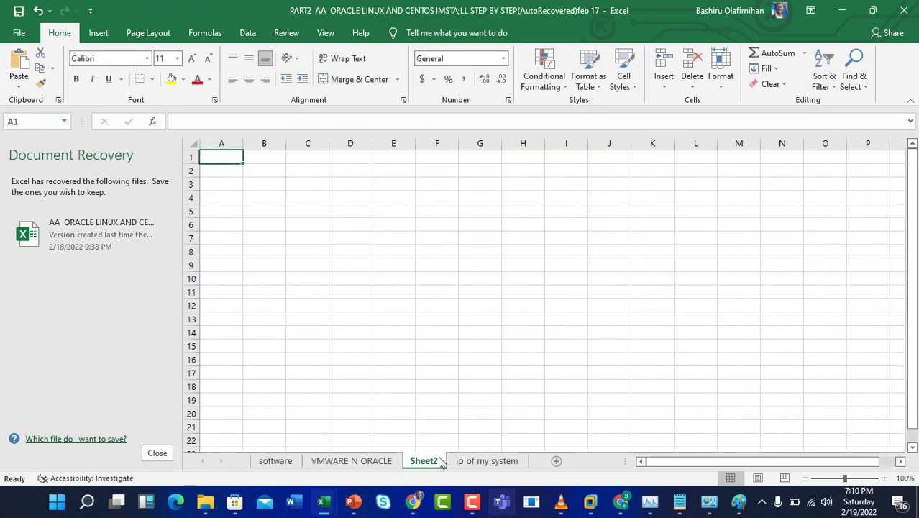
{"action": "double_click", "coordinate": [432, 462]}
{"action": "type", "text": "p"}
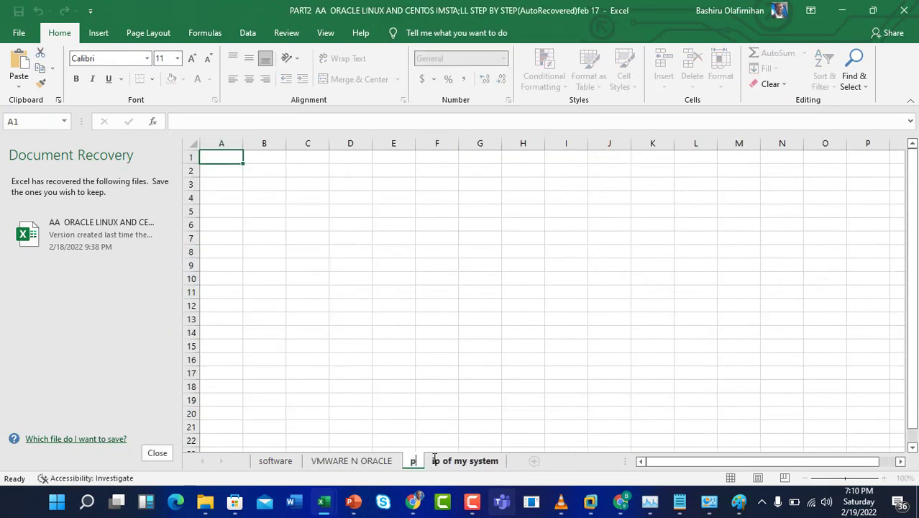
{"action": "type", "text": "artion"}
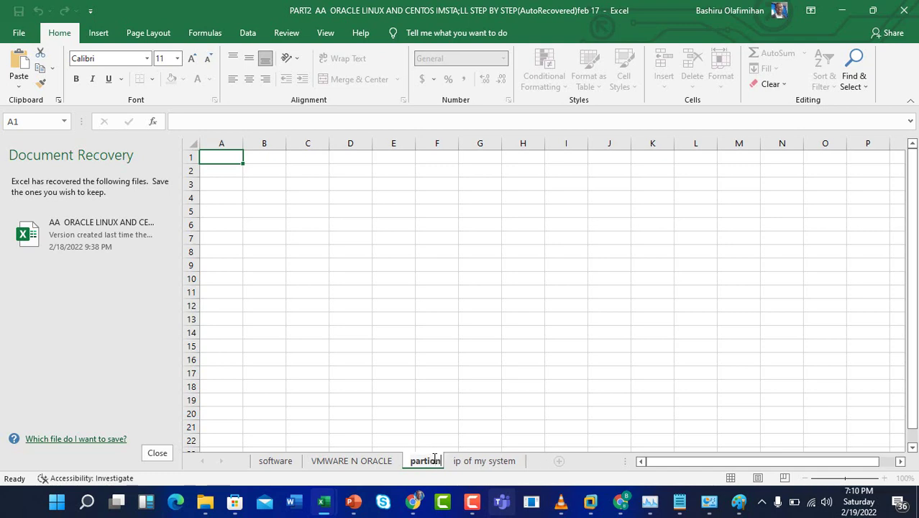
{"action": "key", "text": "Return"}
{"action": "left_click", "coordinate": [274, 192]}
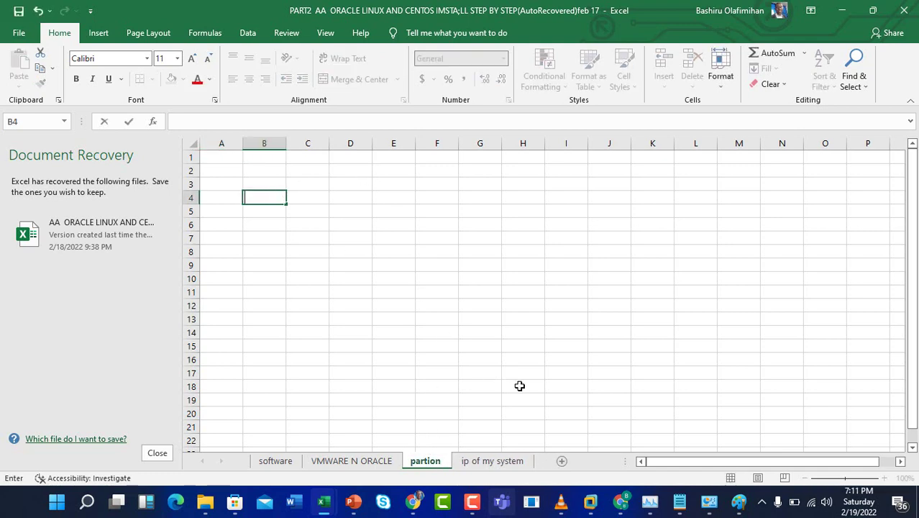
- Rename the sheet to 'ip hostname', paste the network screenshot, and return to the CentOS7 VM
{"action": "left_click", "coordinate": [438, 425]}
{"action": "double_click", "coordinate": [426, 461]}
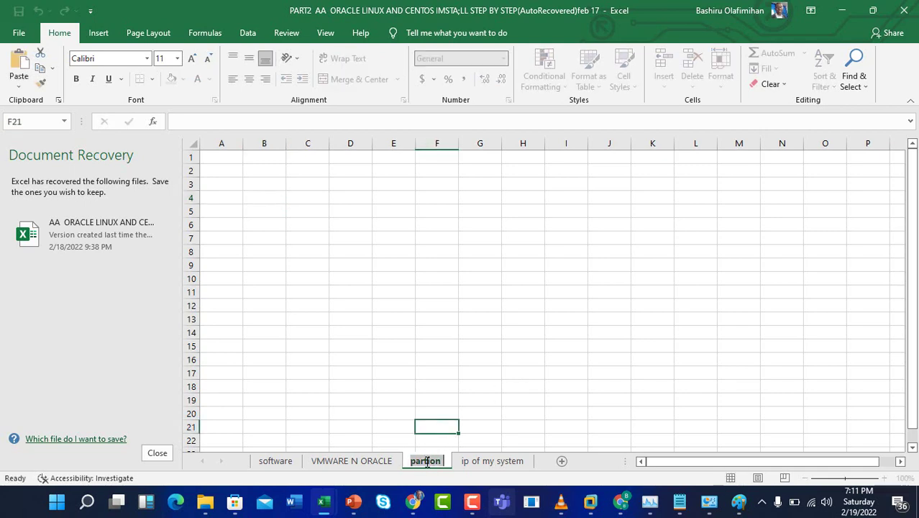
{"action": "type", "text": "ip "}
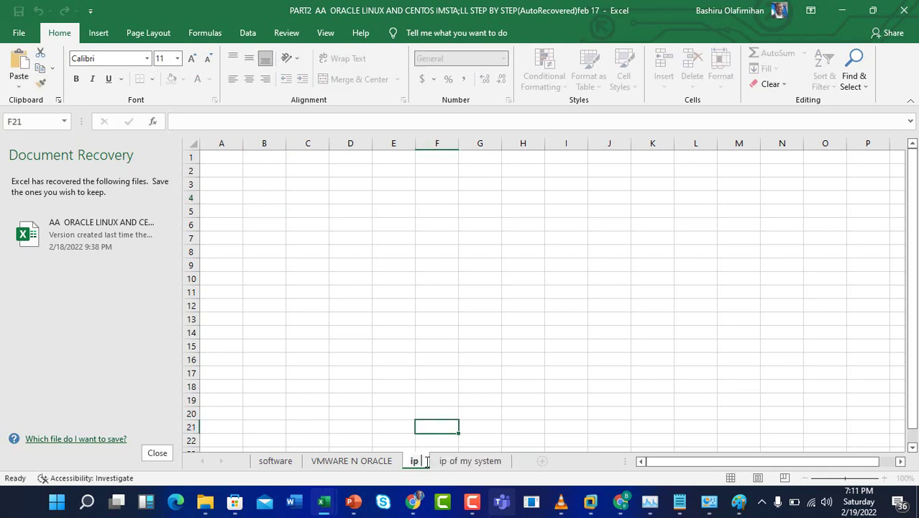
{"action": "type", "text": "hostname"}
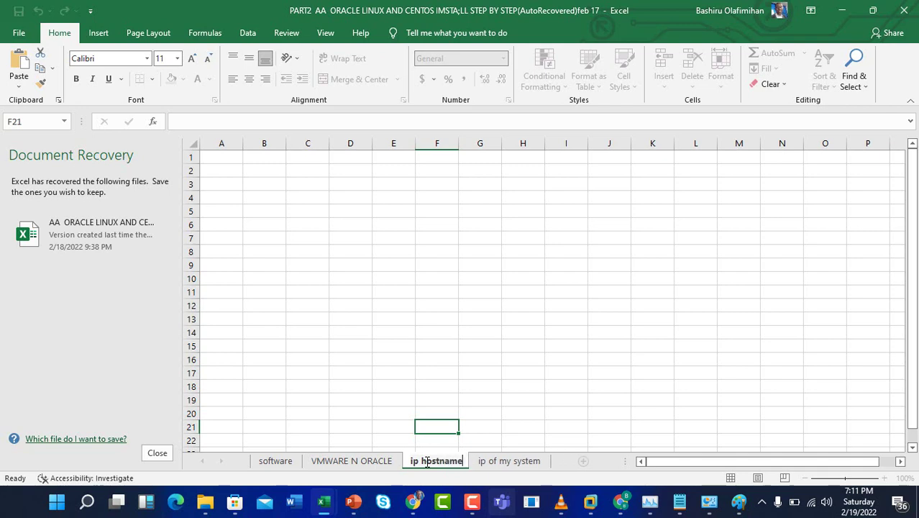
{"action": "left_click", "coordinate": [304, 232]}
{"action": "left_click", "coordinate": [476, 155]}
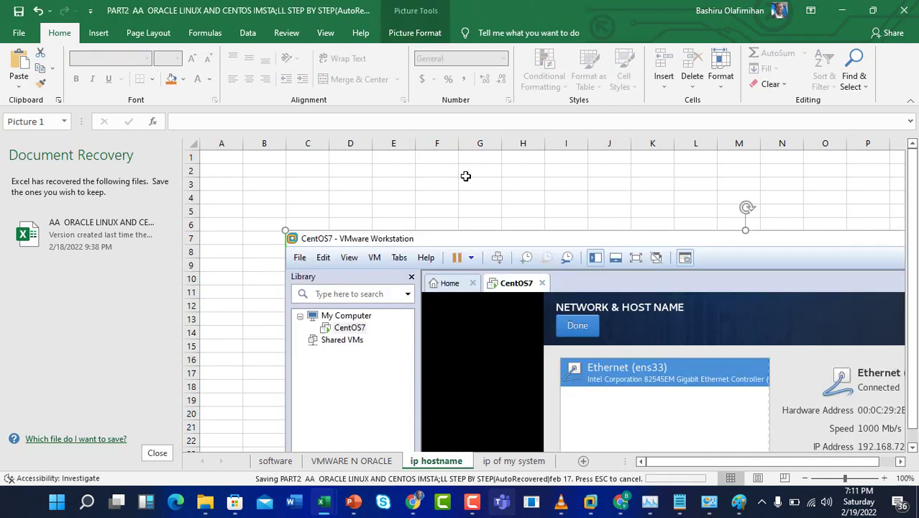
{"action": "key", "text": "alt+Tab"}
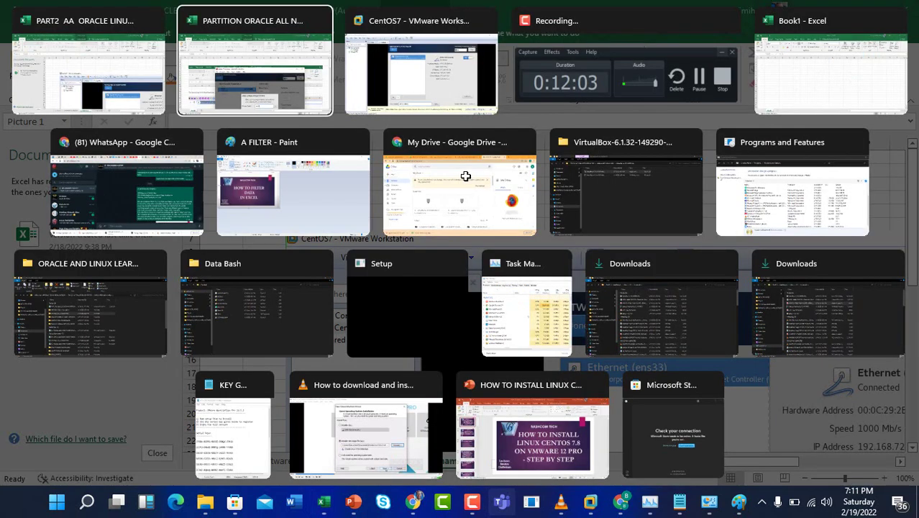
{"action": "key", "text": "alt+Tab"}
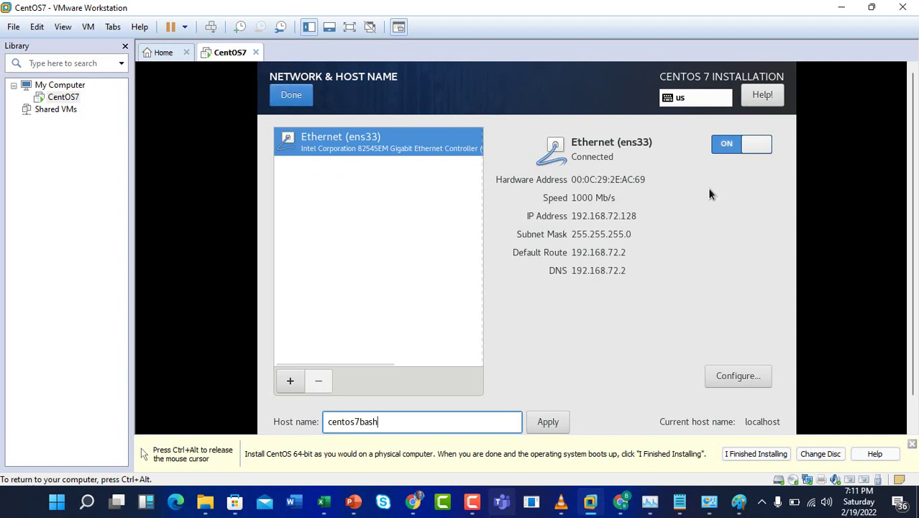
- Confirm the network and host name settings and review Security Policy without changes
{"action": "left_click", "coordinate": [289, 97]}
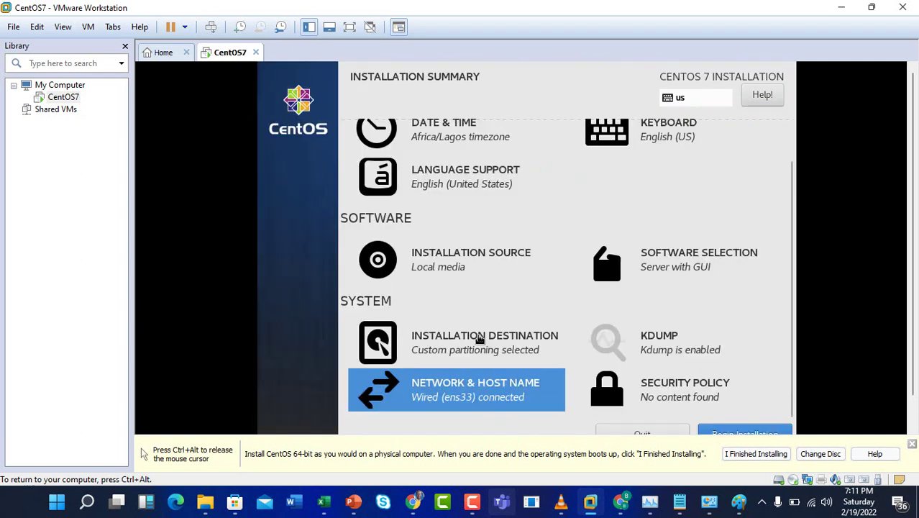
{"action": "left_click", "coordinate": [689, 394]}
{"action": "left_click", "coordinate": [274, 94]}
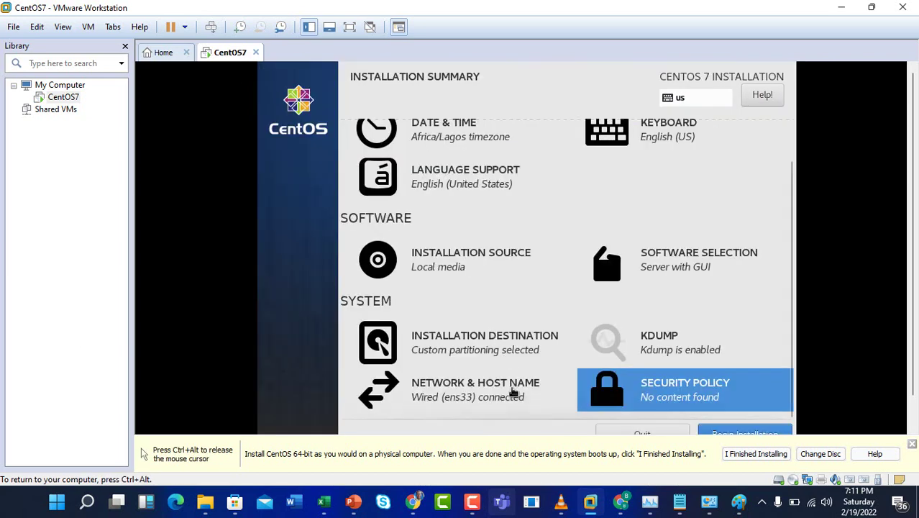
{"action": "left_click", "coordinate": [475, 403]}
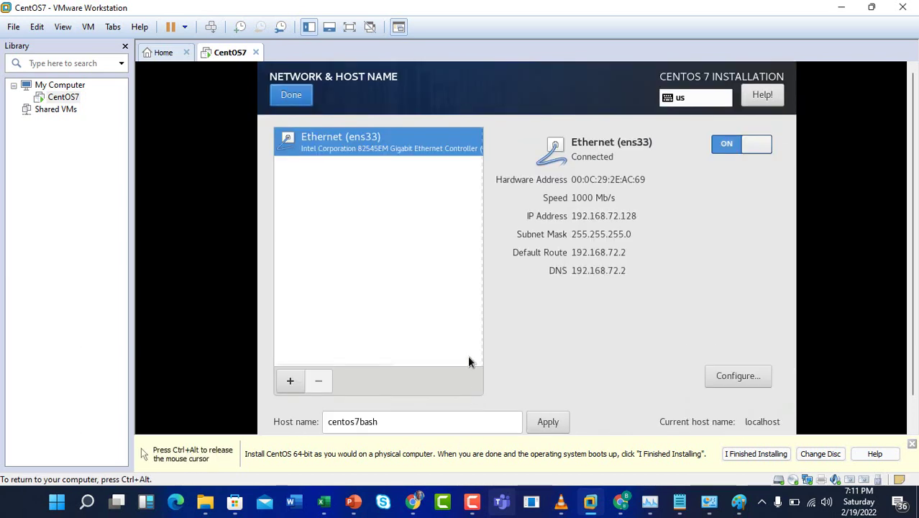
{"action": "left_click", "coordinate": [291, 95]}
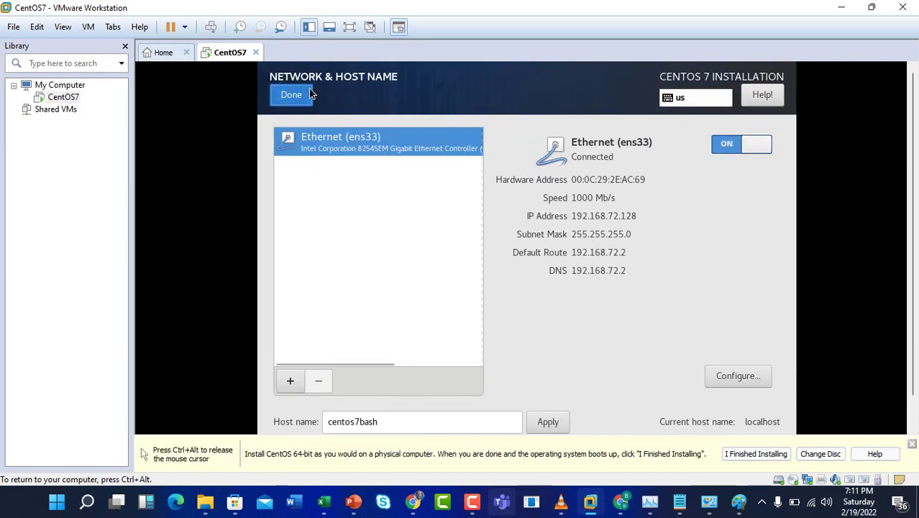
- Scroll the installation summary and begin the CentOS 7 installation
{"action": "scroll", "coordinate": [395, 239], "scroll_direction": "up", "scroll_amount": 2}
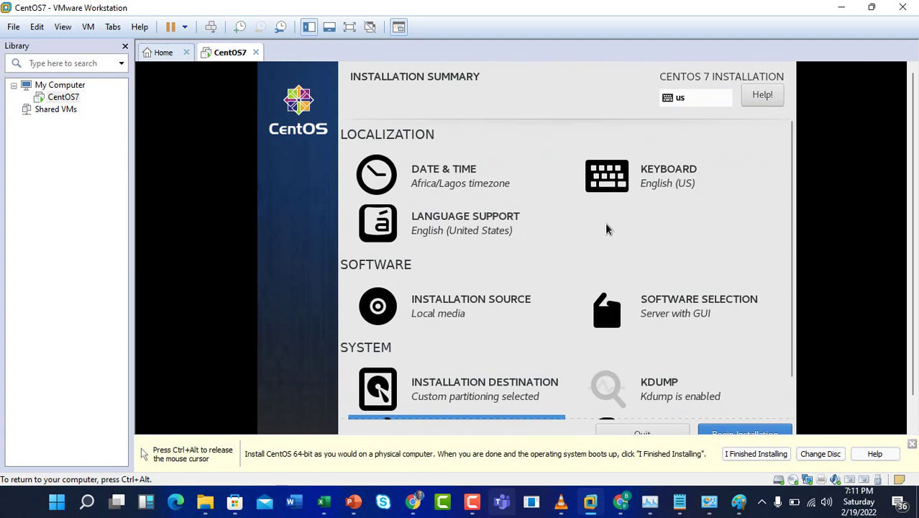
{"action": "scroll", "coordinate": [607, 231], "scroll_direction": "down", "scroll_amount": 2}
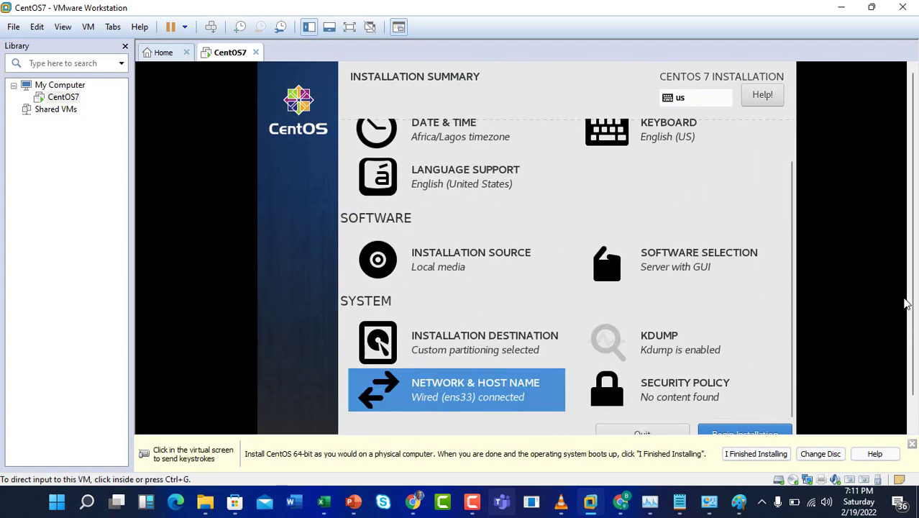
{"action": "scroll", "coordinate": [915, 346], "scroll_direction": "down", "scroll_amount": 1}
{"action": "left_click", "coordinate": [727, 354]}
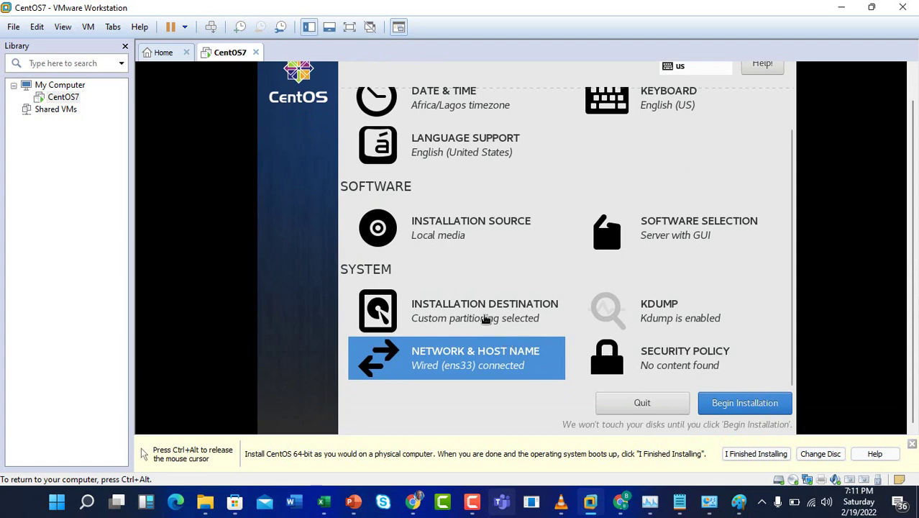
{"action": "scroll", "coordinate": [562, 295], "scroll_direction": "up", "scroll_amount": 1}
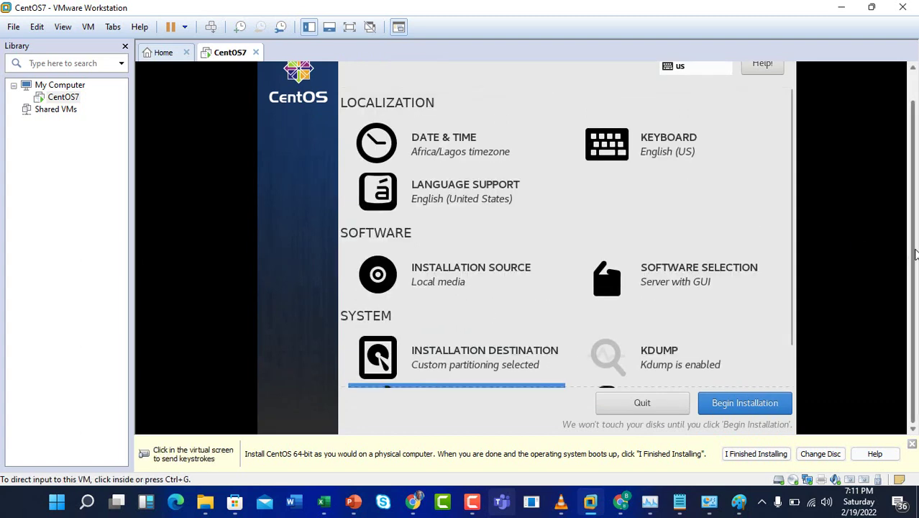
{"action": "scroll", "coordinate": [912, 194], "scroll_direction": "up", "scroll_amount": 1}
{"action": "scroll", "coordinate": [913, 129], "scroll_direction": "down", "scroll_amount": 1}
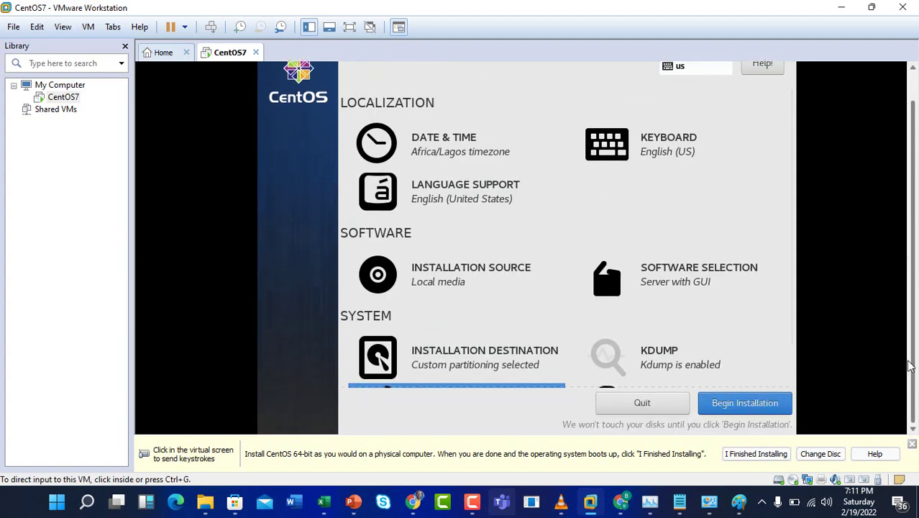
{"action": "left_click", "coordinate": [760, 405]}
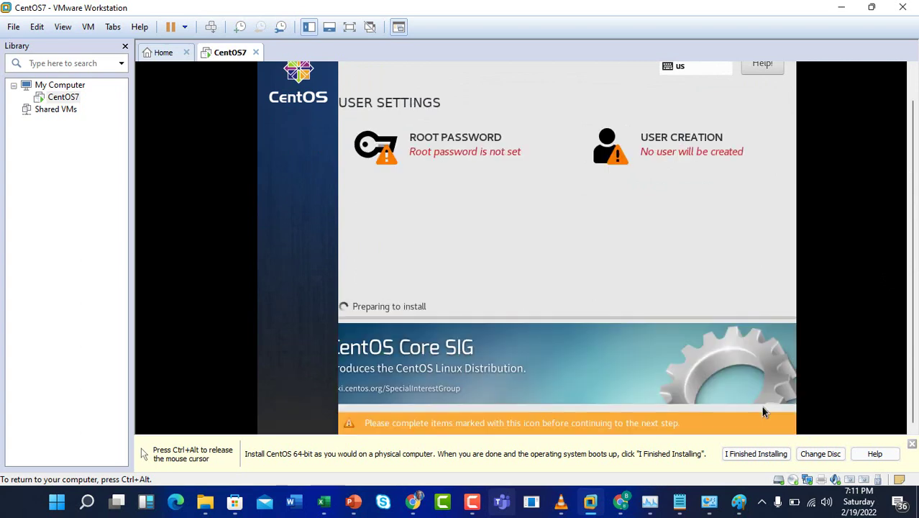
- Enter and confirm the root password, accepting the short-password warning
{"action": "left_click", "coordinate": [471, 164]}
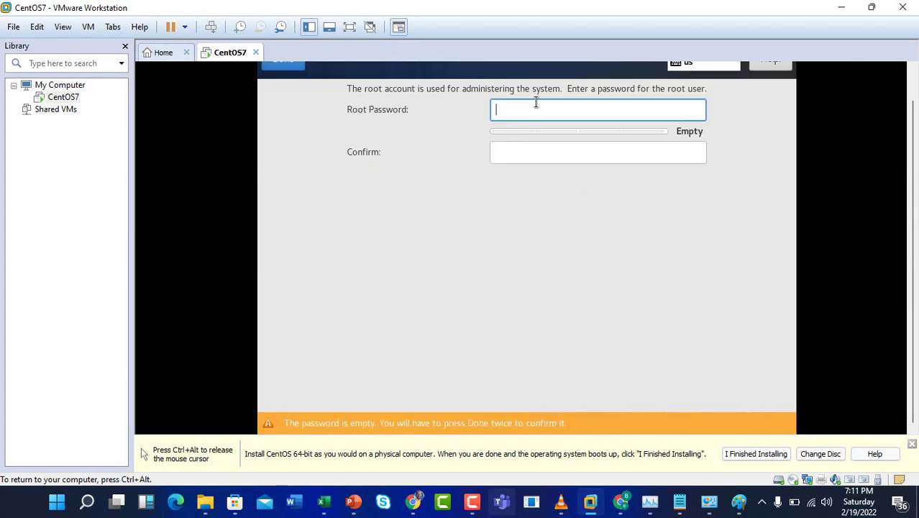
{"action": "type", "text": "••••"}
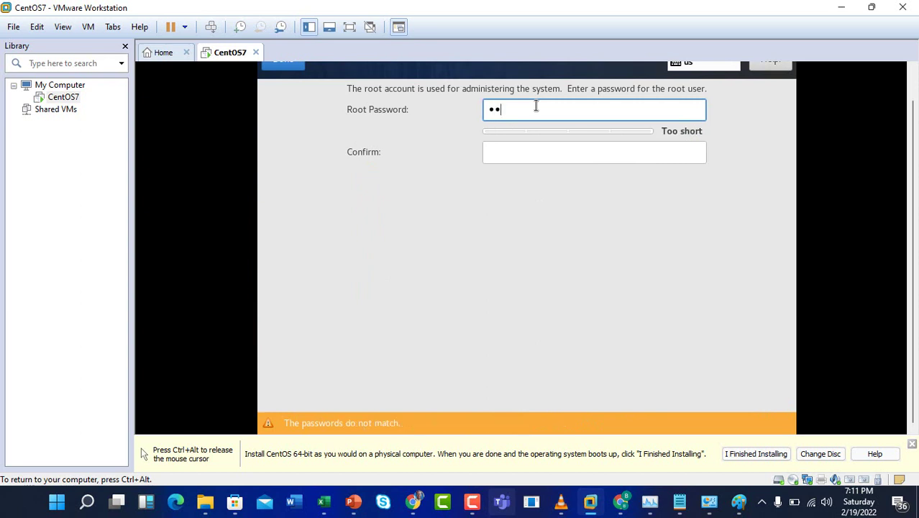
{"action": "left_click", "coordinate": [538, 149]}
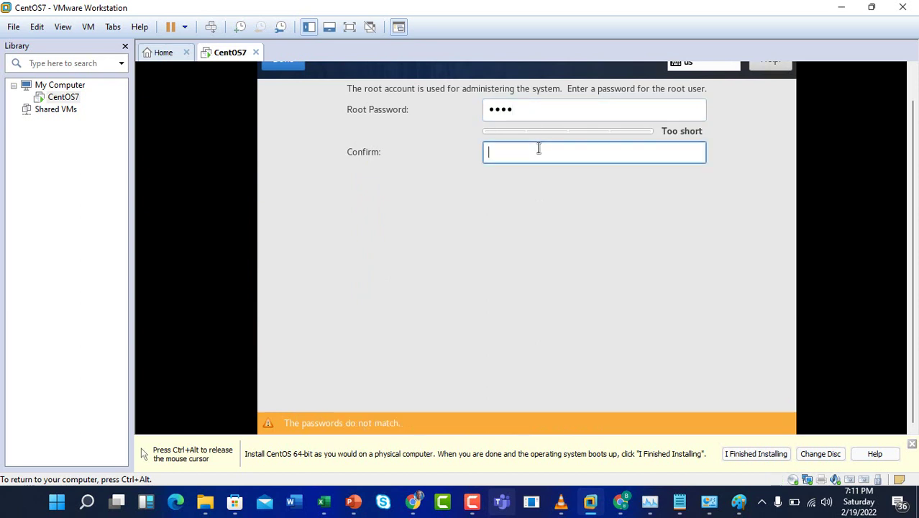
{"action": "type", "text": "••••"}
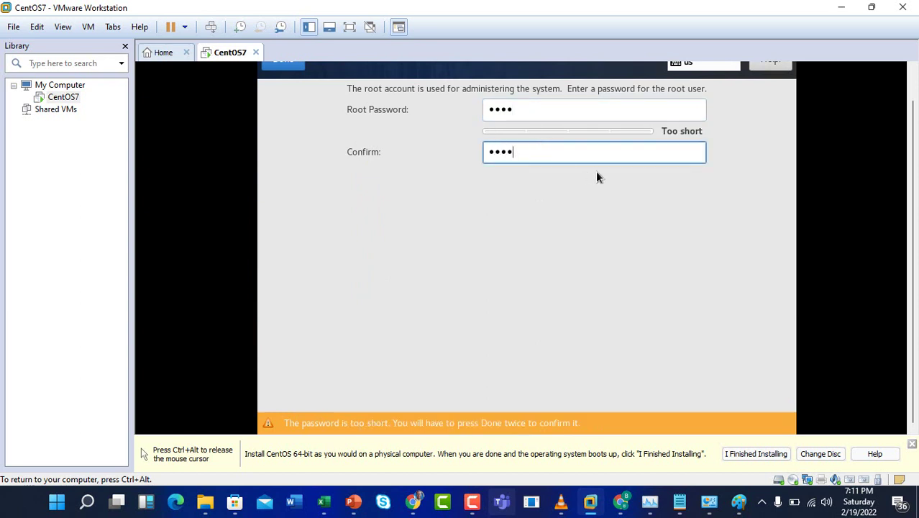
{"action": "left_click_drag", "start_coordinate": [913, 182], "coordinate": [908, 138]}
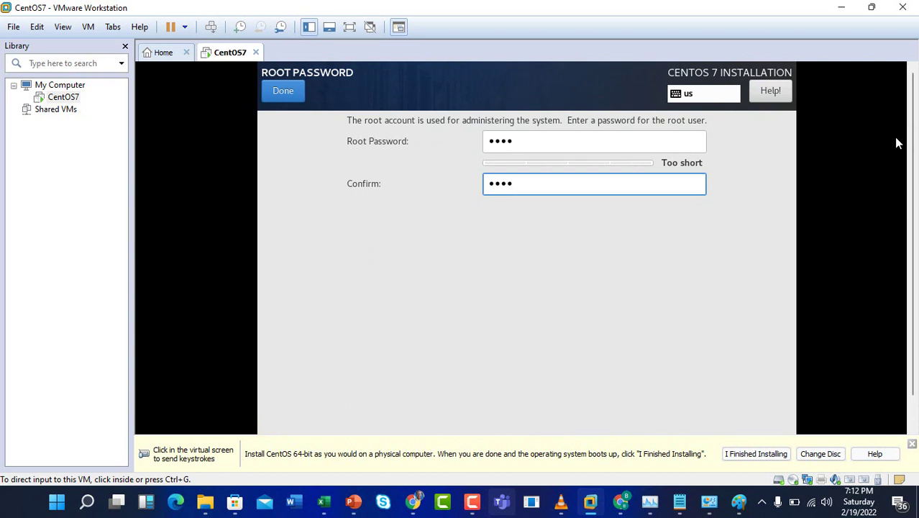
{"action": "left_click", "coordinate": [286, 91]}
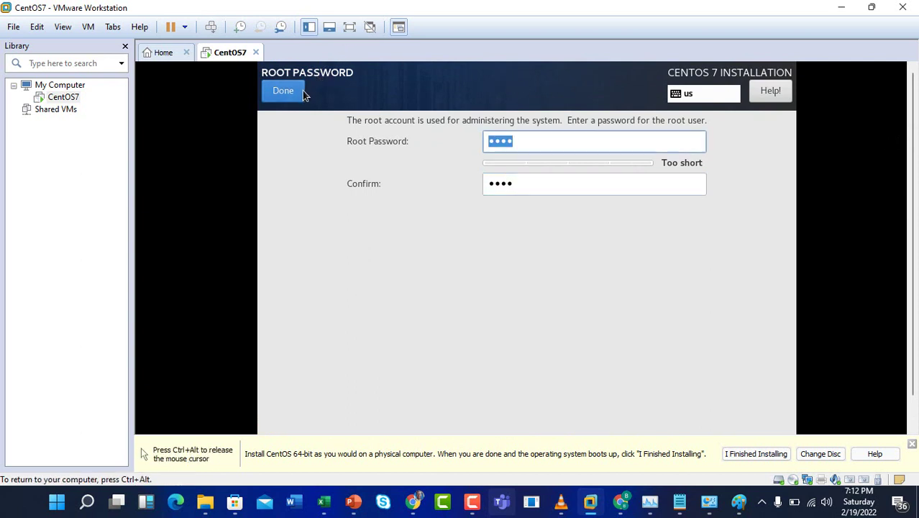
{"action": "left_click", "coordinate": [291, 101]}
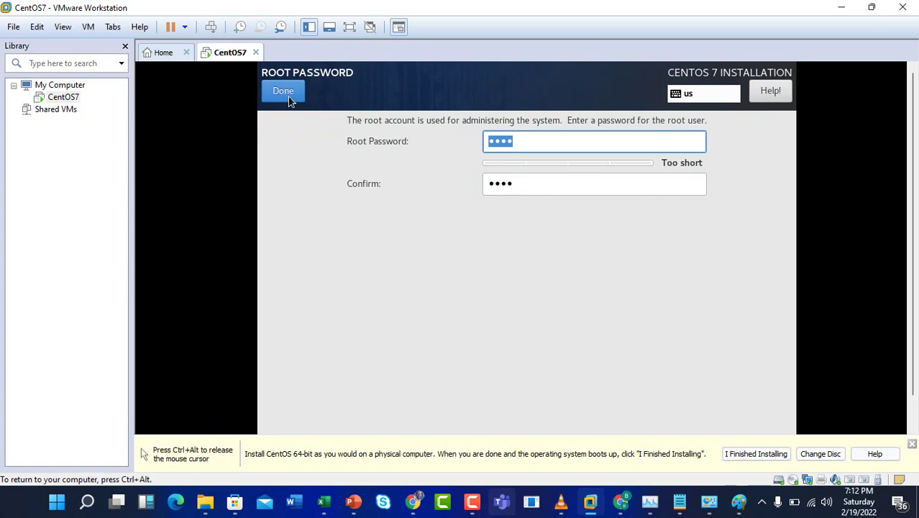
{"action": "left_click", "coordinate": [286, 93]}
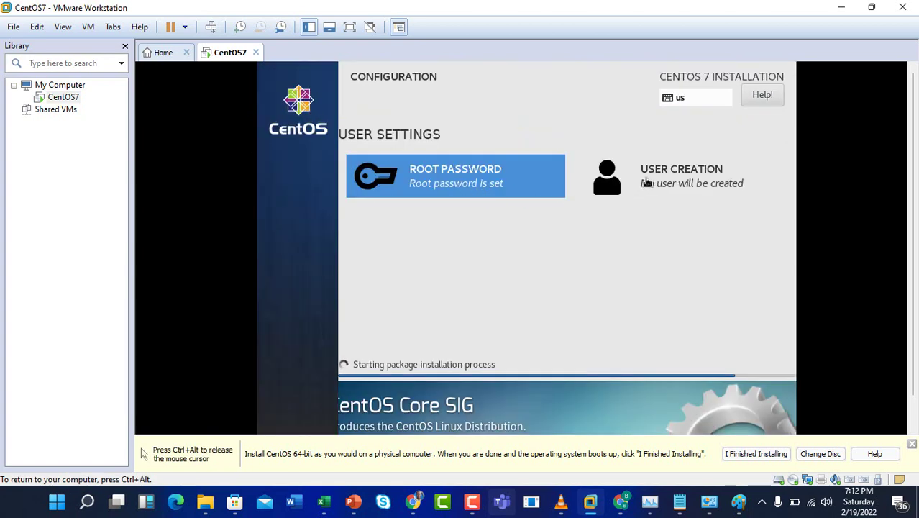
- Create user 'bash' as an administrator with a confirmed password, accepting the weak-password warning
{"action": "left_click", "coordinate": [648, 183]}
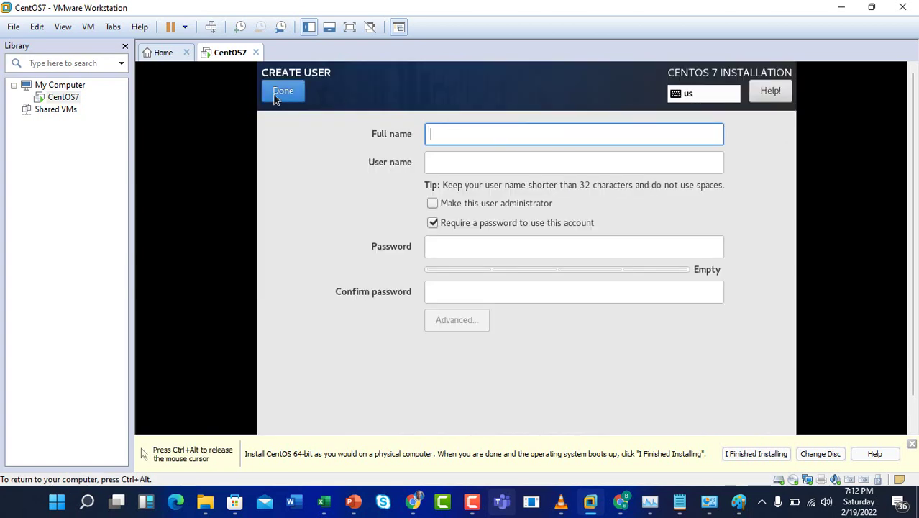
{"action": "left_click", "coordinate": [283, 93]}
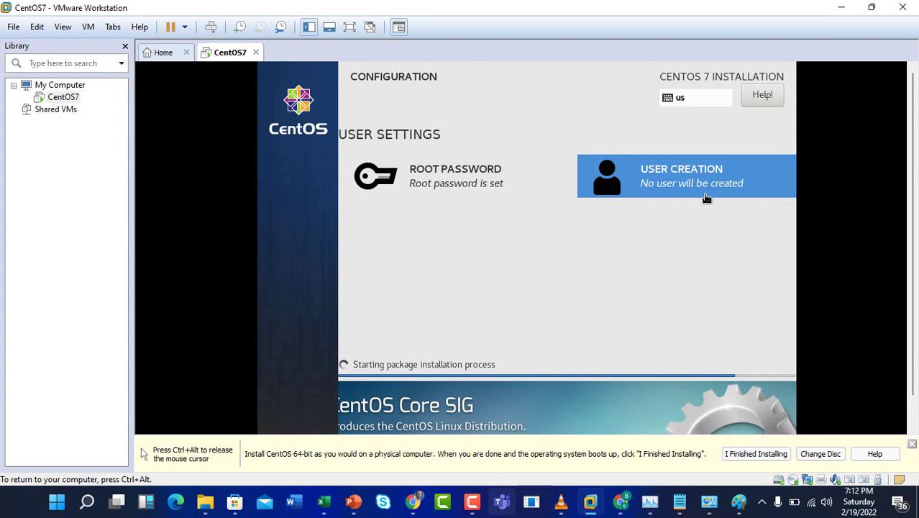
{"action": "left_click", "coordinate": [707, 198]}
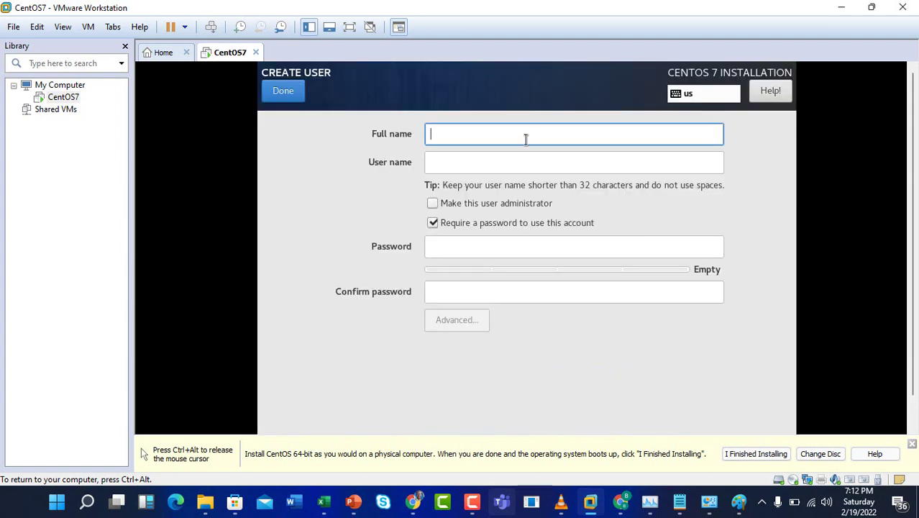
{"action": "type", "text": "bash"}
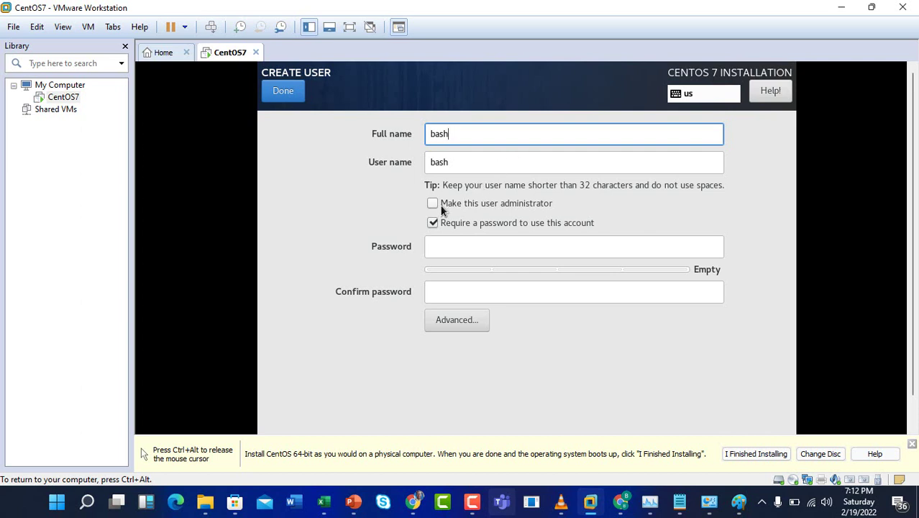
{"action": "left_click", "coordinate": [443, 208]}
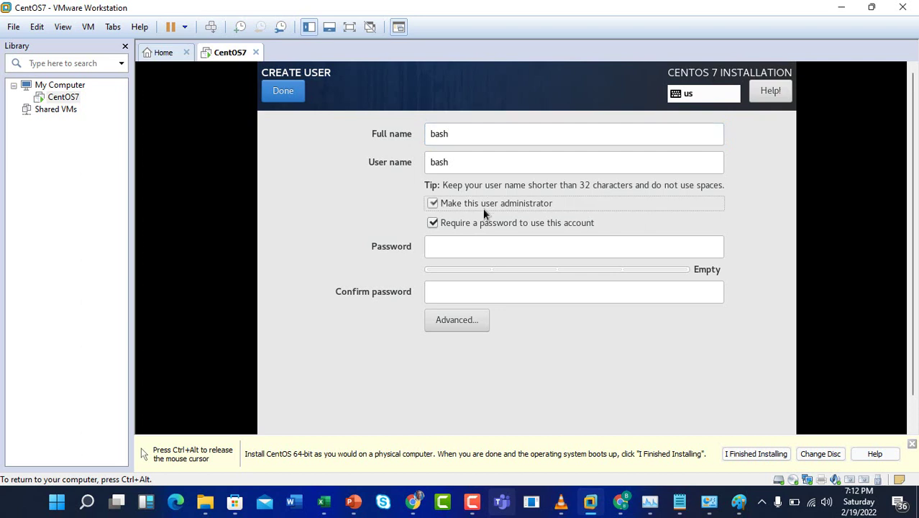
{"action": "left_click", "coordinate": [461, 250]}
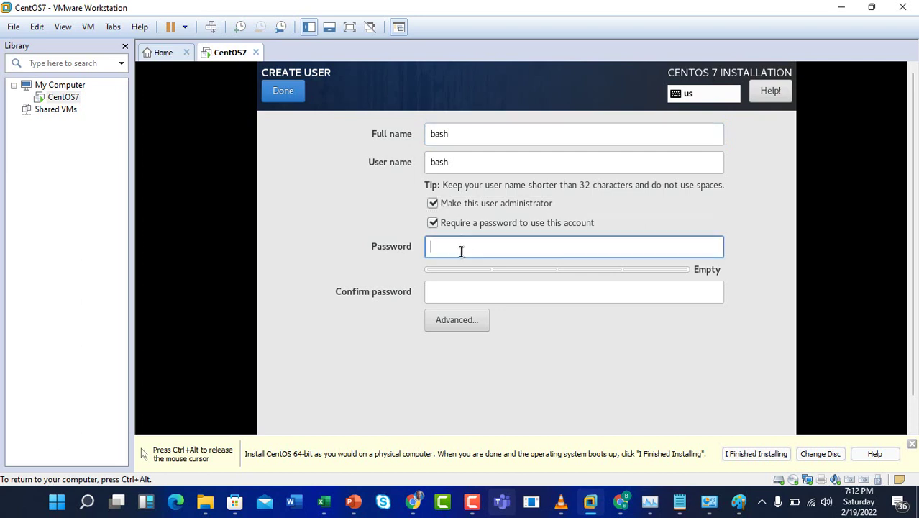
{"action": "type", "text": "bash"}
{"action": "left_click", "coordinate": [454, 287]}
{"action": "type", "text": "bash"}
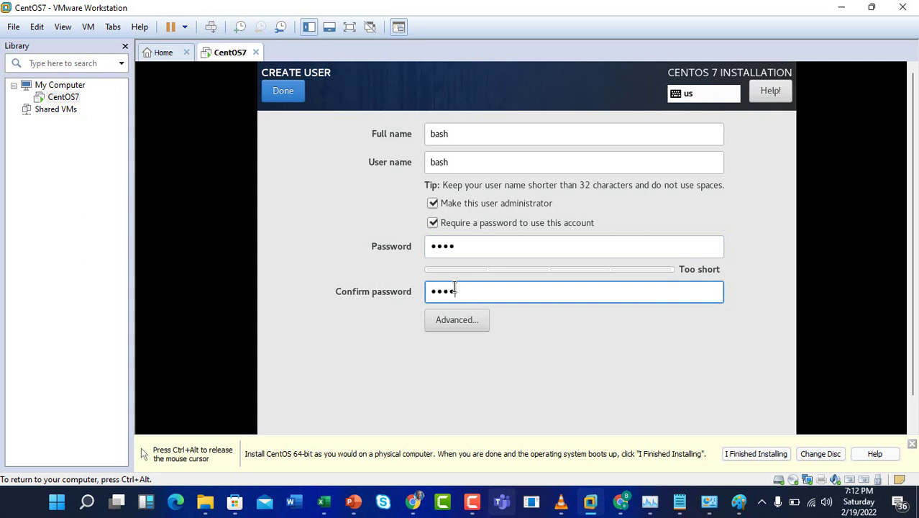
{"action": "left_click", "coordinate": [283, 93]}
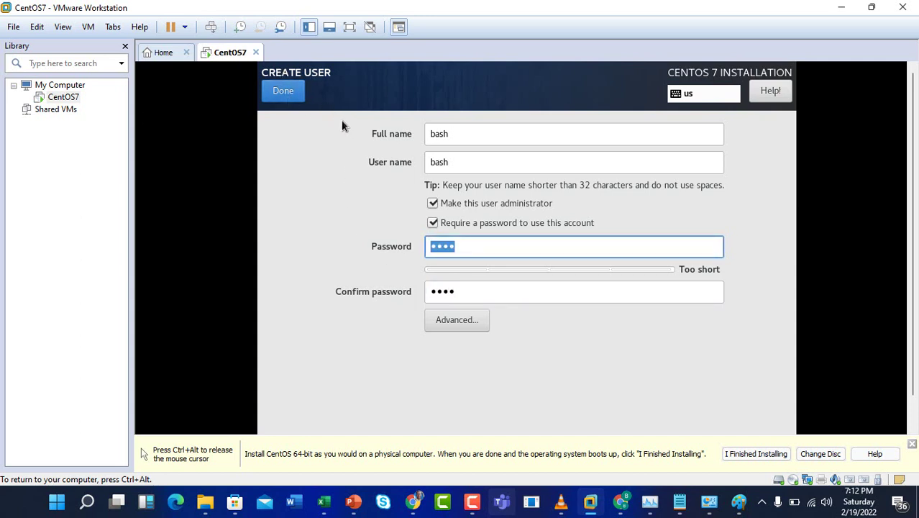
{"action": "left_click", "coordinate": [292, 96]}
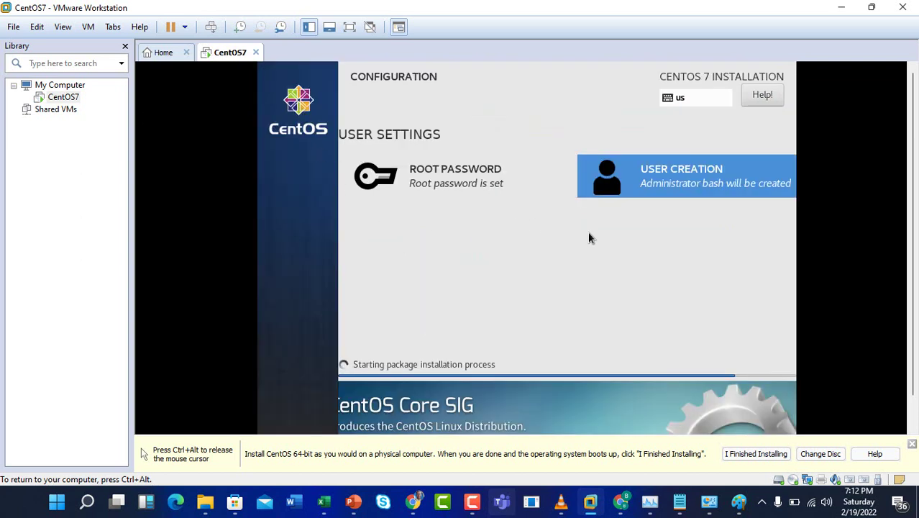
- Let the CentOS package installation run until it shows Complete with a Reboot button
{"action": "left_click_drag", "start_coordinate": [915, 265], "coordinate": [913, 420]}
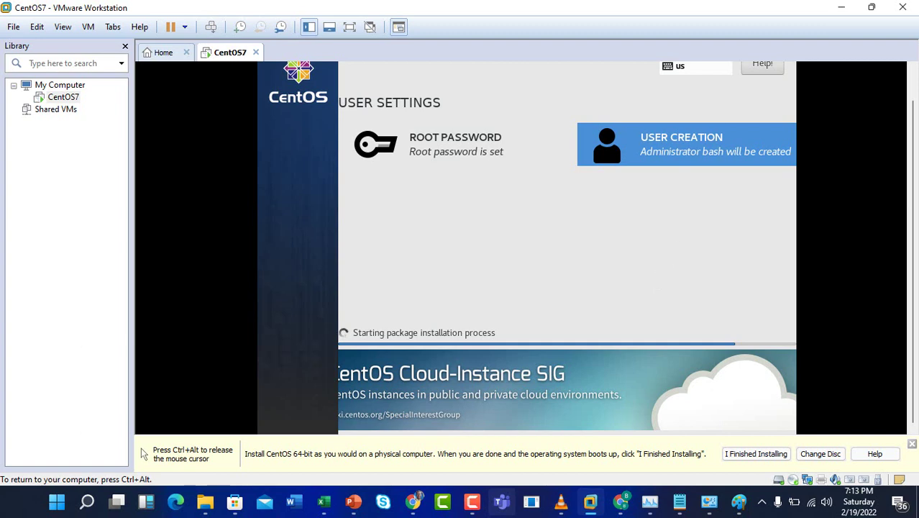
{"action": "key", "text": "ctrl+alt"}
{"action": "left_click_drag", "start_coordinate": [910, 133], "coordinate": [911, 112]}
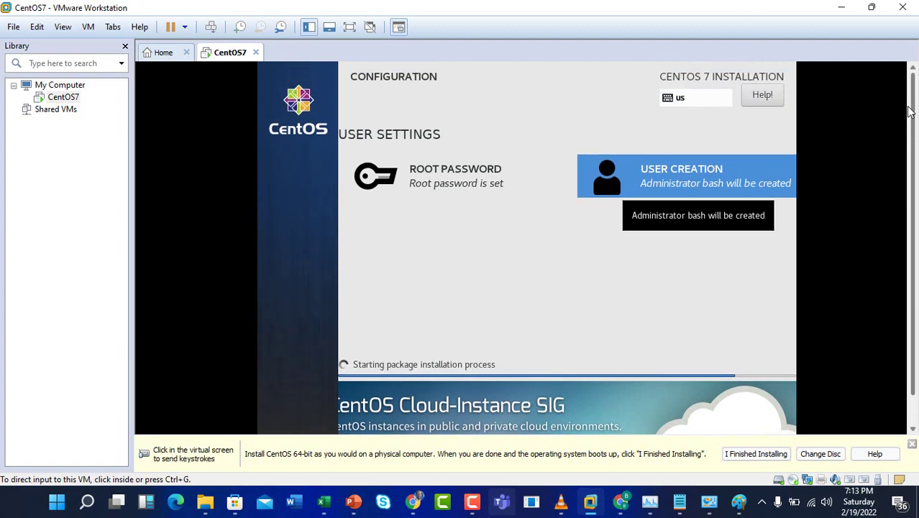
{"action": "scroll", "coordinate": [911, 111], "scroll_direction": "down", "scroll_amount": 1}
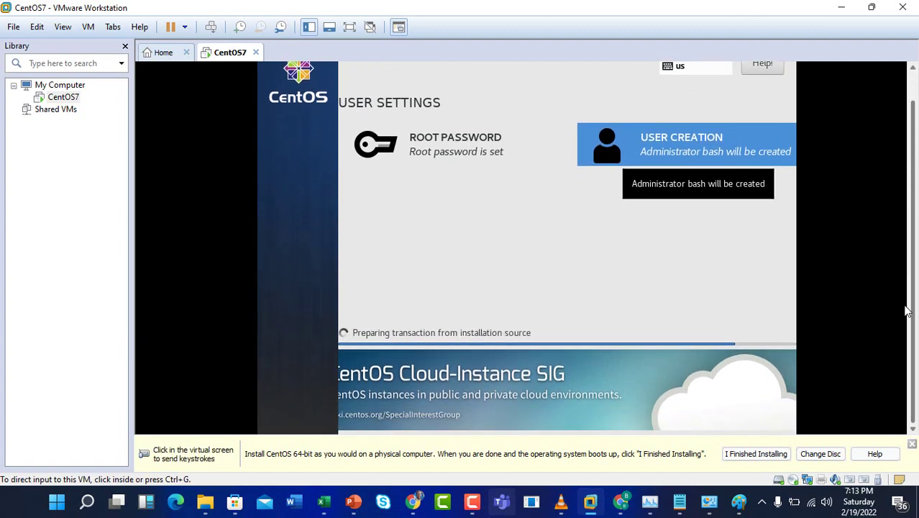
{"action": "left_click", "coordinate": [537, 410]}
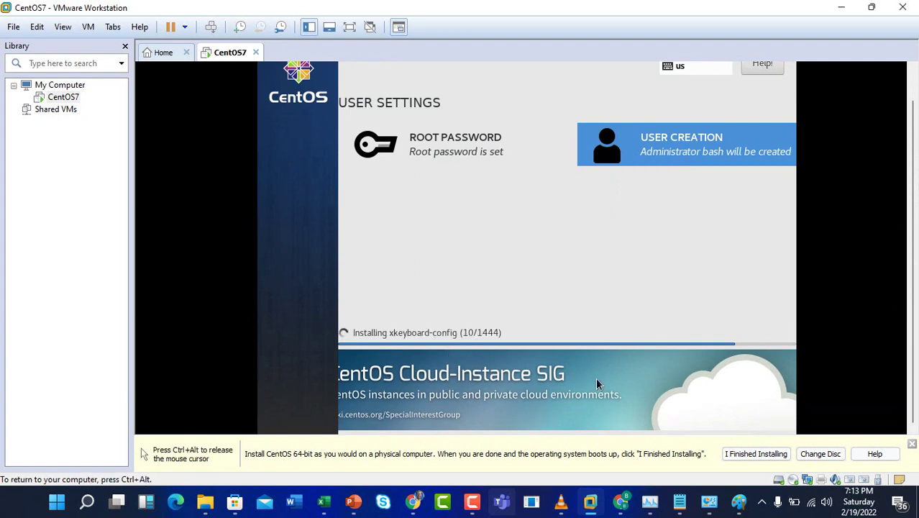
{"action": "key", "text": "ctrl+alt"}
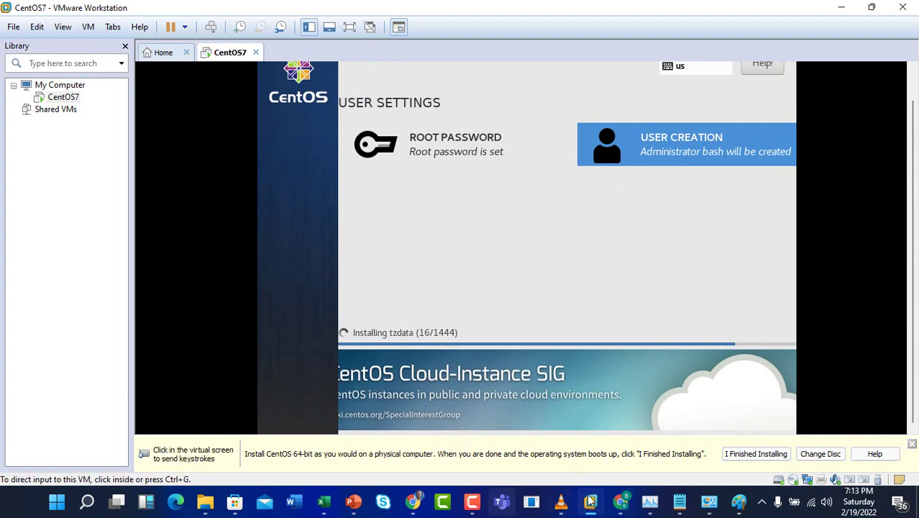
{"action": "left_click", "coordinate": [590, 502]}
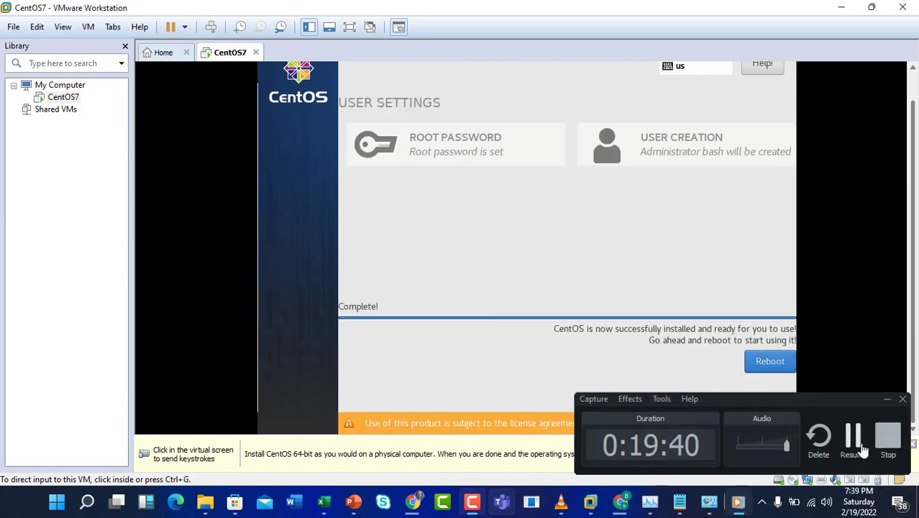
{"action": "left_click", "coordinate": [674, 344]}
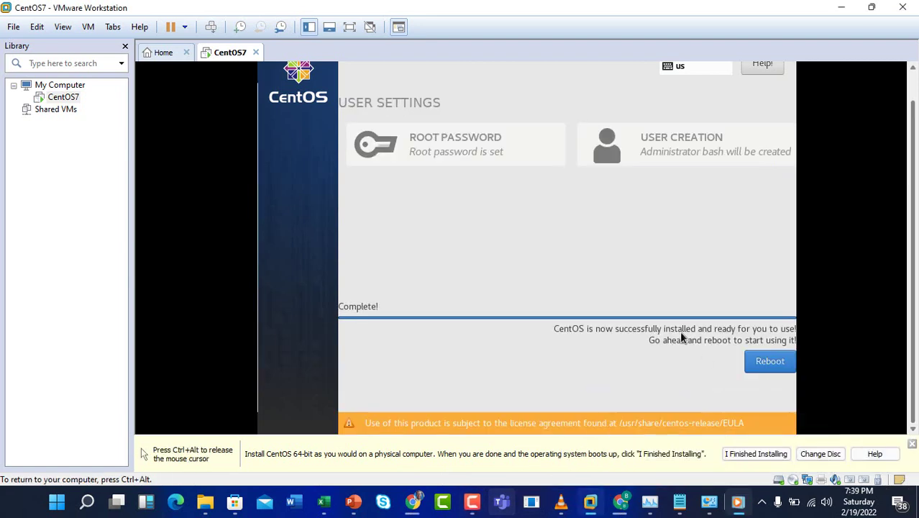
- Reboot the installed CentOS guest and wait for the Initial Setup screen to load
{"action": "key", "text": "ctrl+alt"}
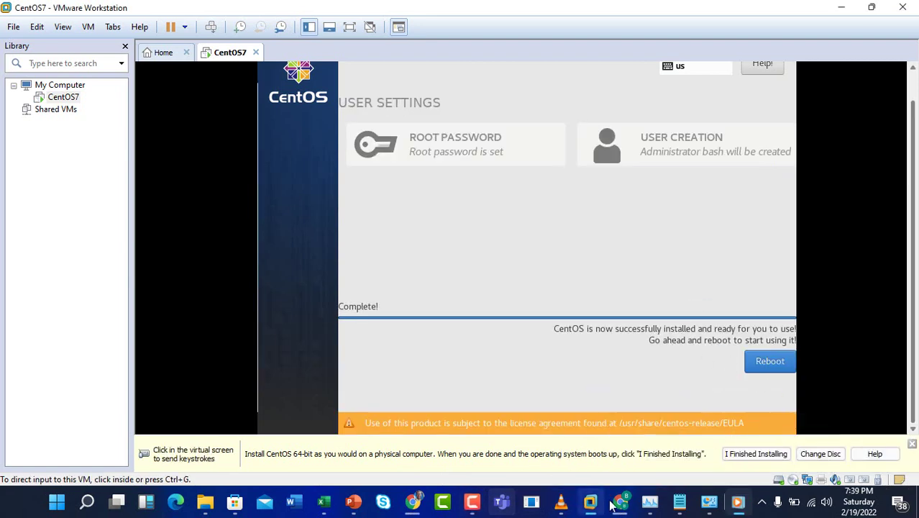
{"action": "left_click", "coordinate": [579, 271]}
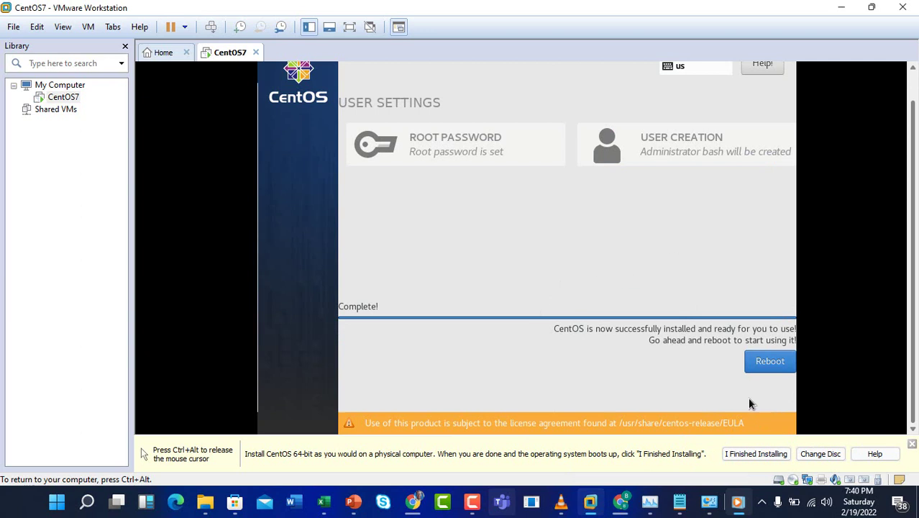
{"action": "left_click", "coordinate": [769, 363]}
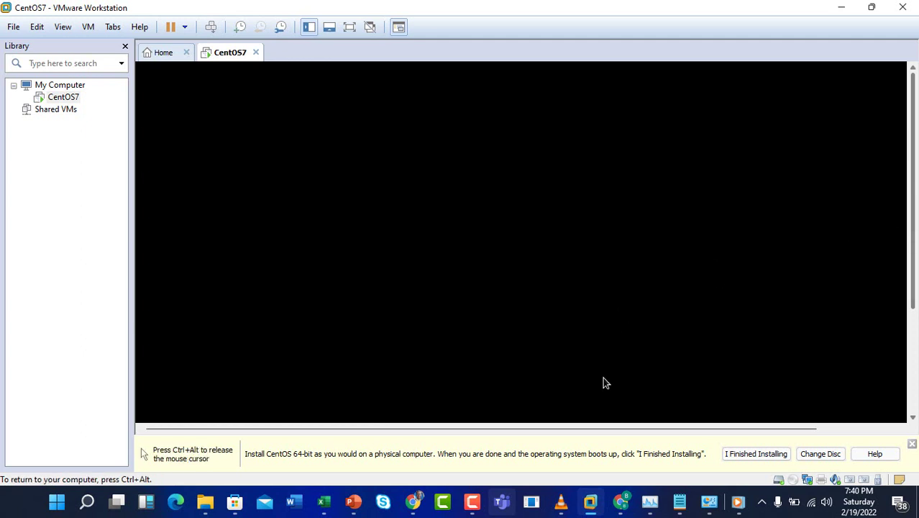
{"action": "left_click", "coordinate": [473, 503]}
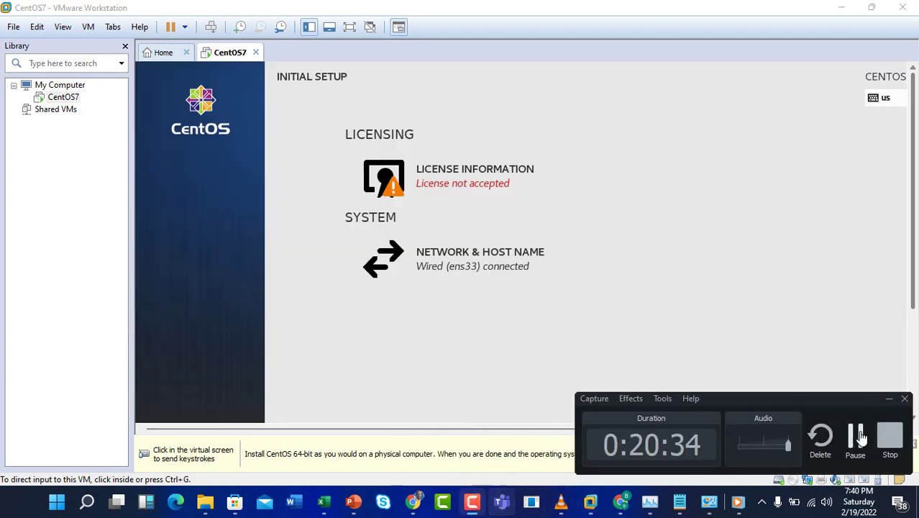
{"action": "left_click", "coordinate": [602, 310]}
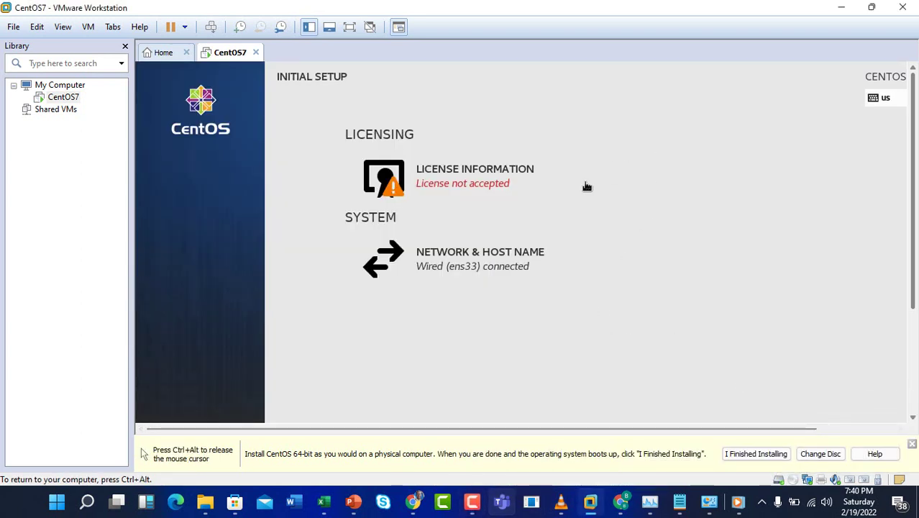
- Tick 'I accept the license agreement' under License Information and return to Initial Setup
{"action": "left_click", "coordinate": [478, 178]}
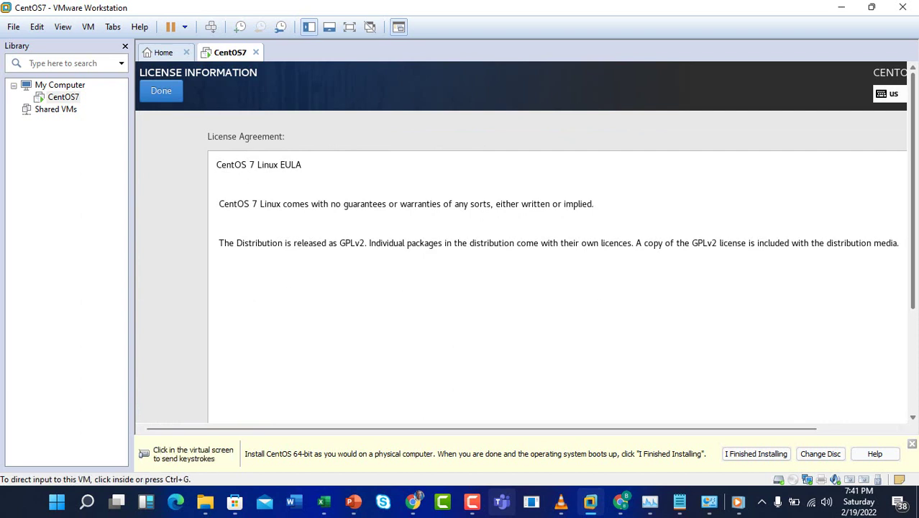
{"action": "left_click_drag", "start_coordinate": [913, 214], "coordinate": [912, 284]}
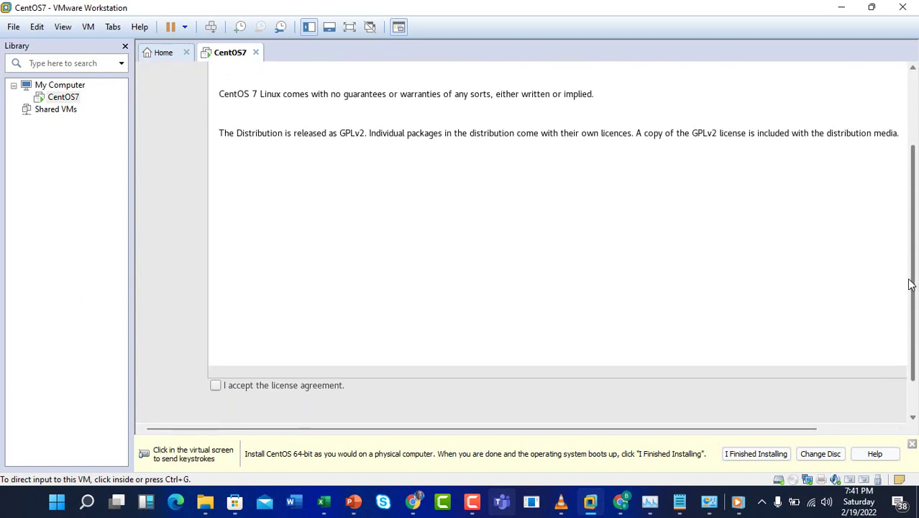
{"action": "left_click", "coordinate": [875, 276]}
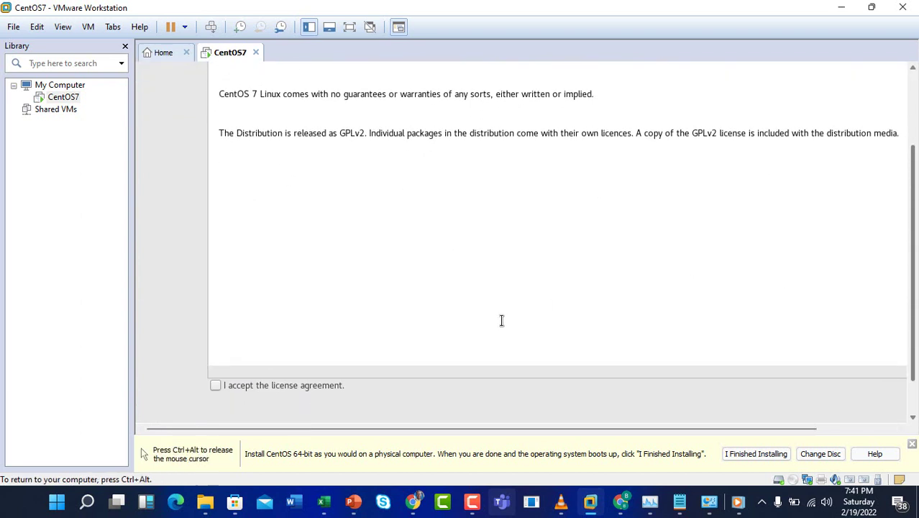
{"action": "left_click", "coordinate": [215, 384]}
{"action": "key", "text": "ctrl+alt"}
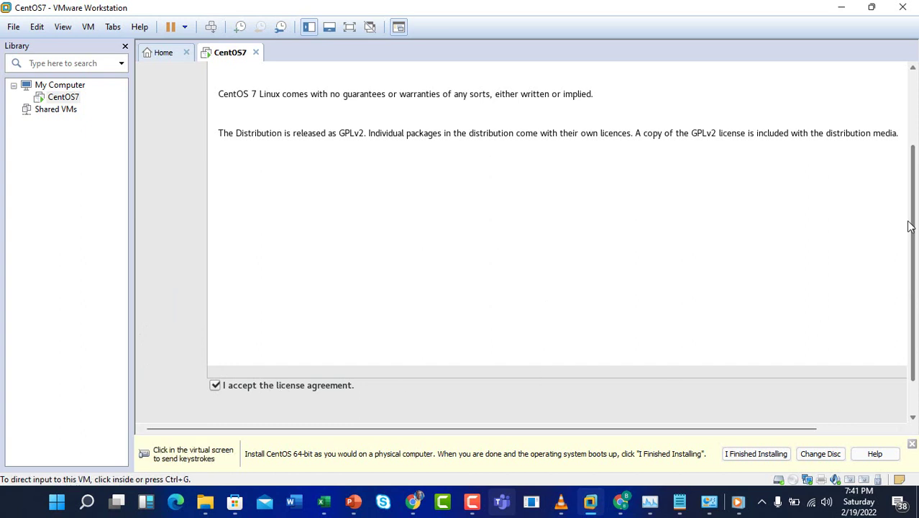
{"action": "left_click_drag", "start_coordinate": [911, 228], "coordinate": [851, 134]}
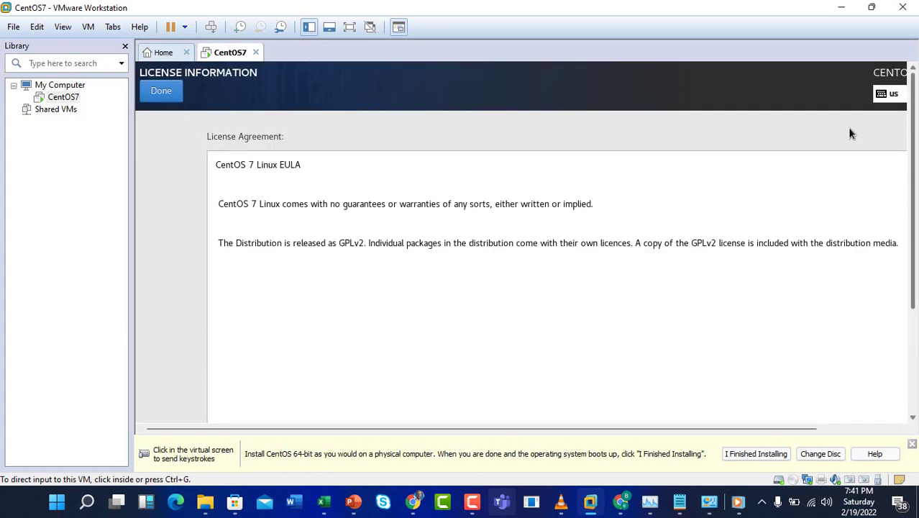
{"action": "left_click", "coordinate": [851, 134]}
{"action": "left_click", "coordinate": [160, 92]}
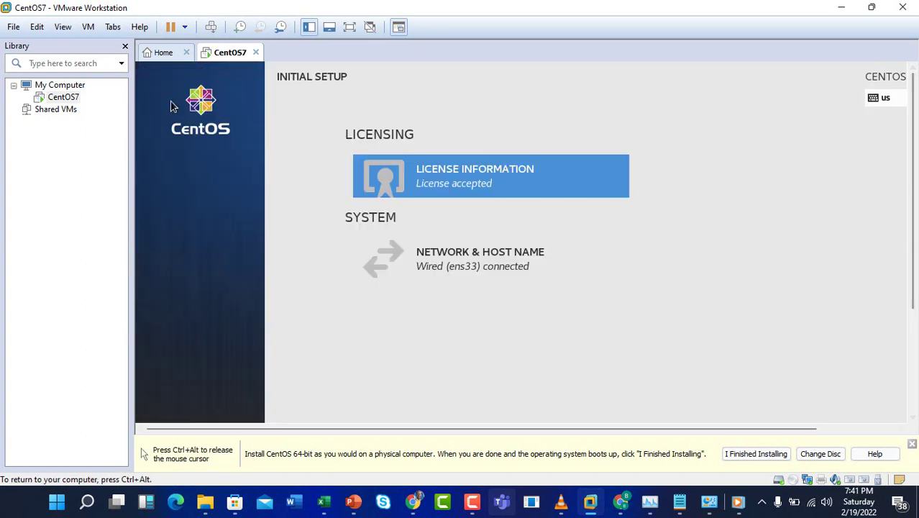
- Check Network & Host Name: ens33 connected at 192.168.72.128, host name centos7bash
{"action": "left_click", "coordinate": [479, 266]}
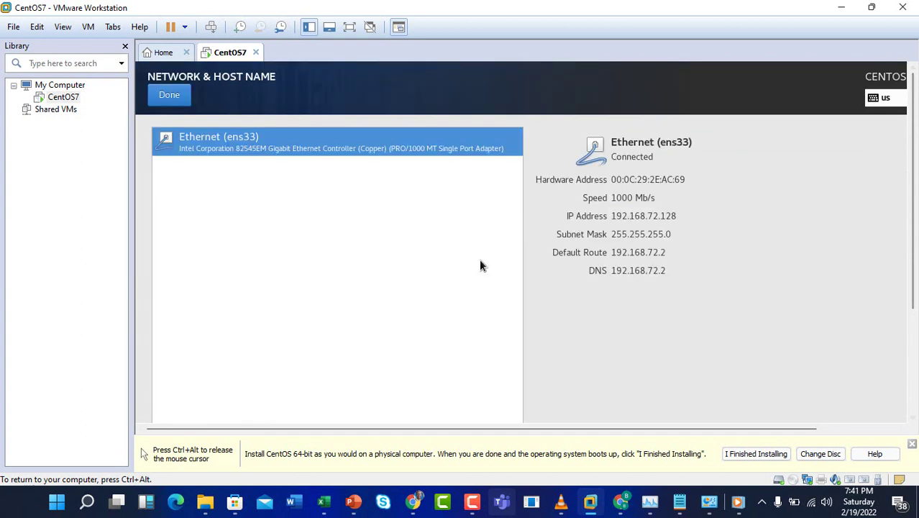
{"action": "key", "text": "ctrl+alt"}
{"action": "left_click", "coordinate": [243, 328]}
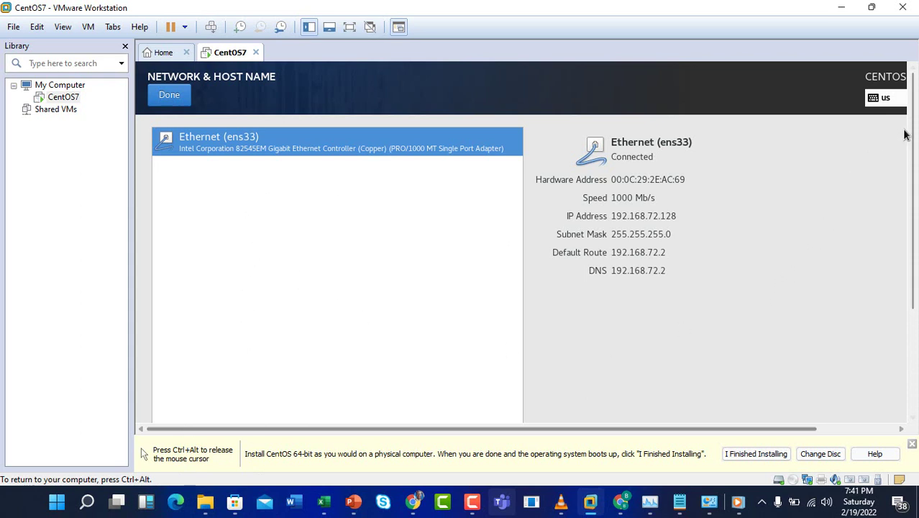
{"action": "left_click_drag", "start_coordinate": [910, 201], "coordinate": [909, 306]}
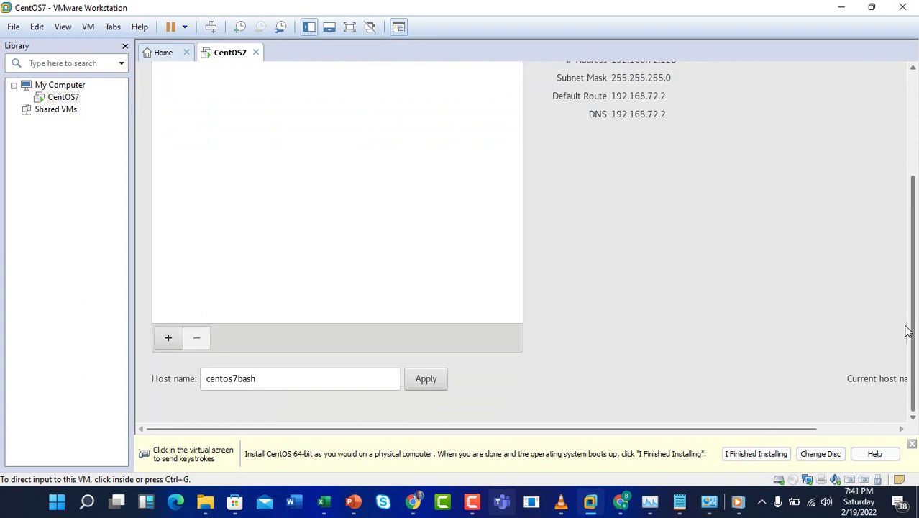
{"action": "left_click_drag", "start_coordinate": [912, 236], "coordinate": [845, 90]}
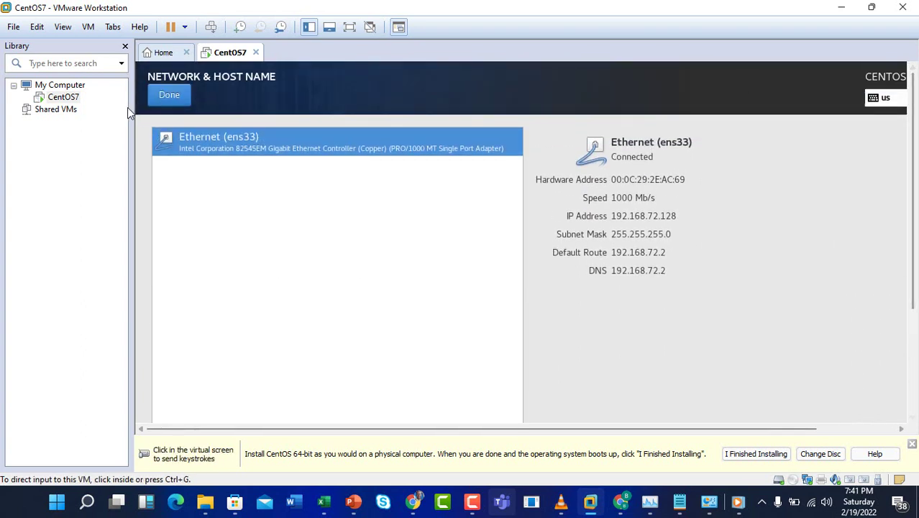
{"action": "left_click", "coordinate": [845, 91]}
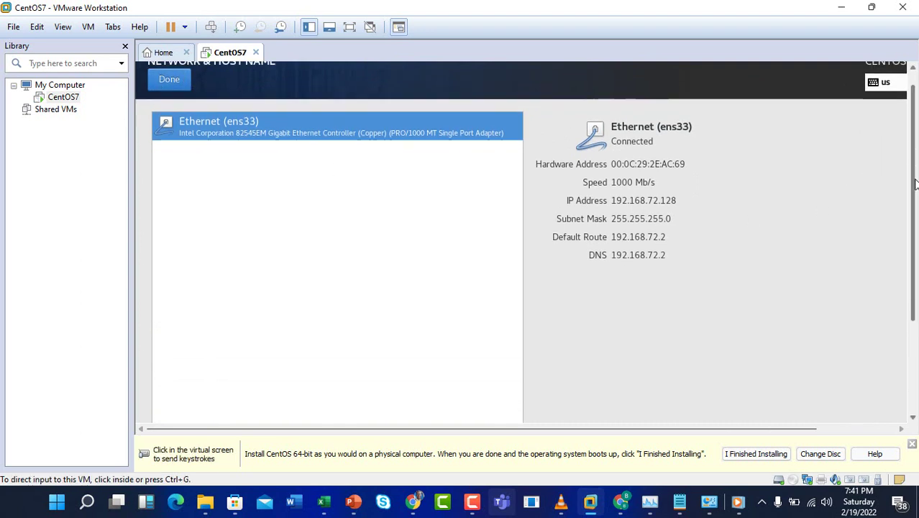